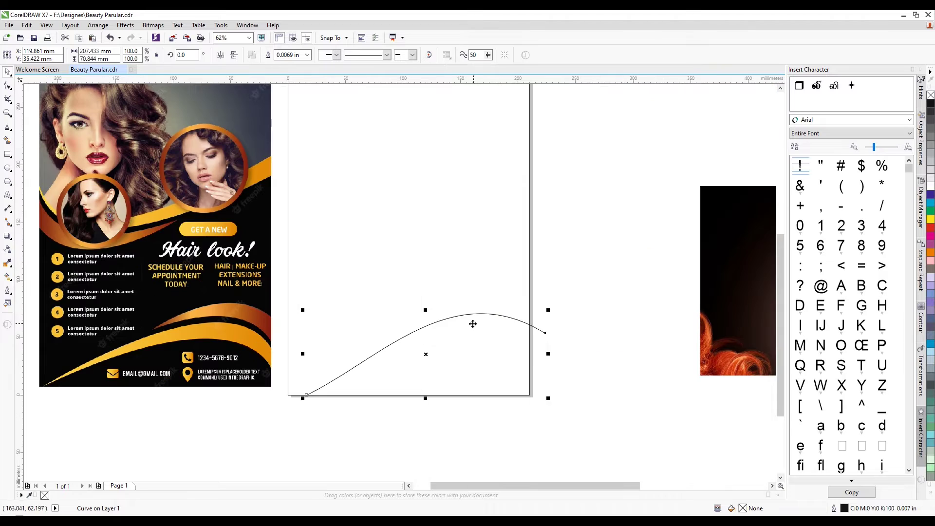
Step: Reshape the duplicated swoosh curve by lowering its right end node and curve handle so it arcs beneath the original from the shared start point
click(7, 86)
mouse_move(543, 332)
mouse_down()
mouse_move(542, 357)
mouse_move(552, 354)
mouse_move(536, 334)
mouse_up()
scroll(545, 355, up, 2)
scroll(537, 334, down, 2)
scroll(364, 343, up, 2)
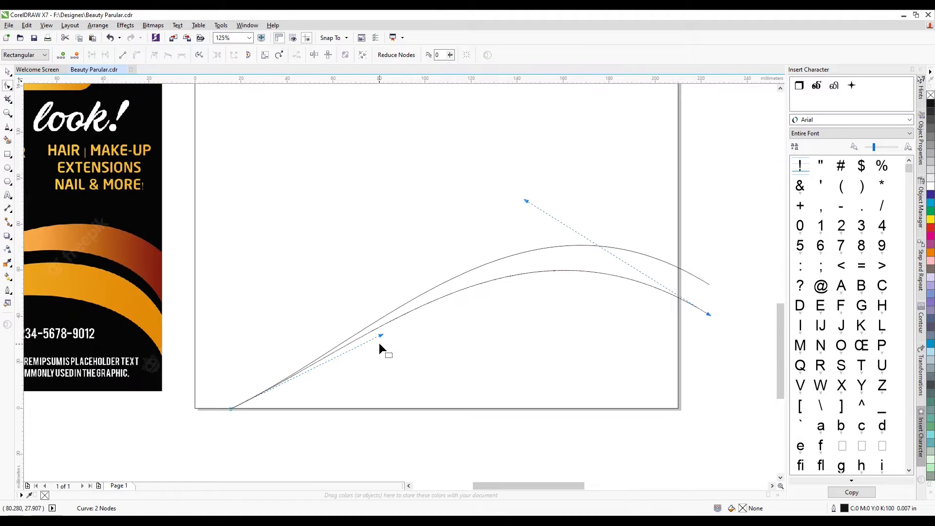
drag(380, 336, 385, 347)
scroll(403, 370, down, 2)
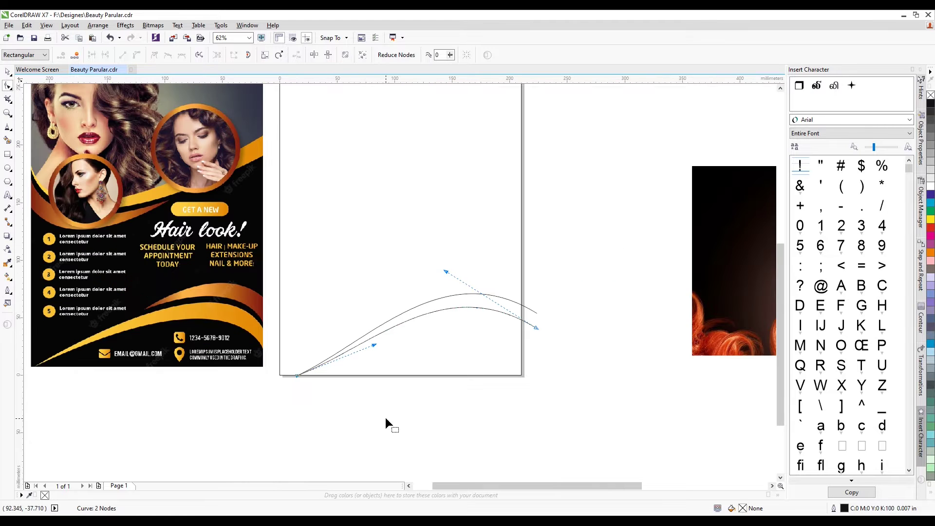
click(7, 71)
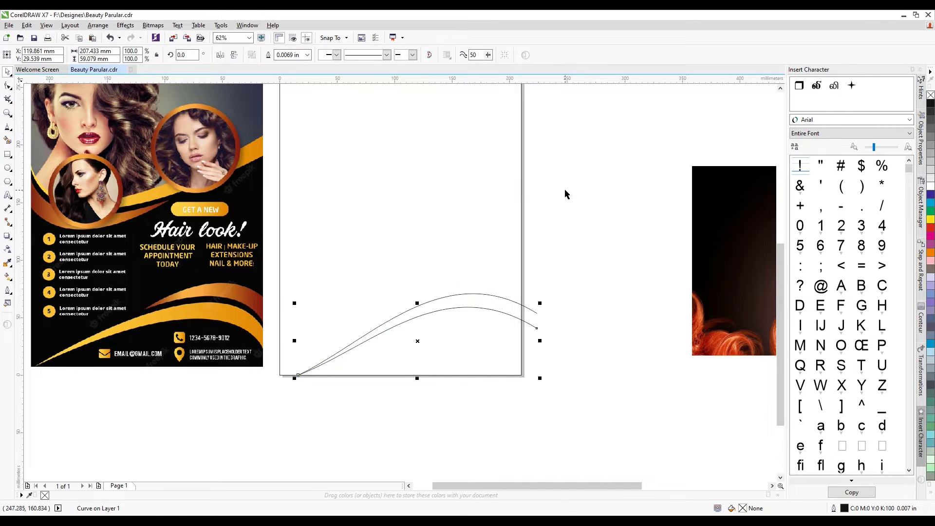
click(565, 188)
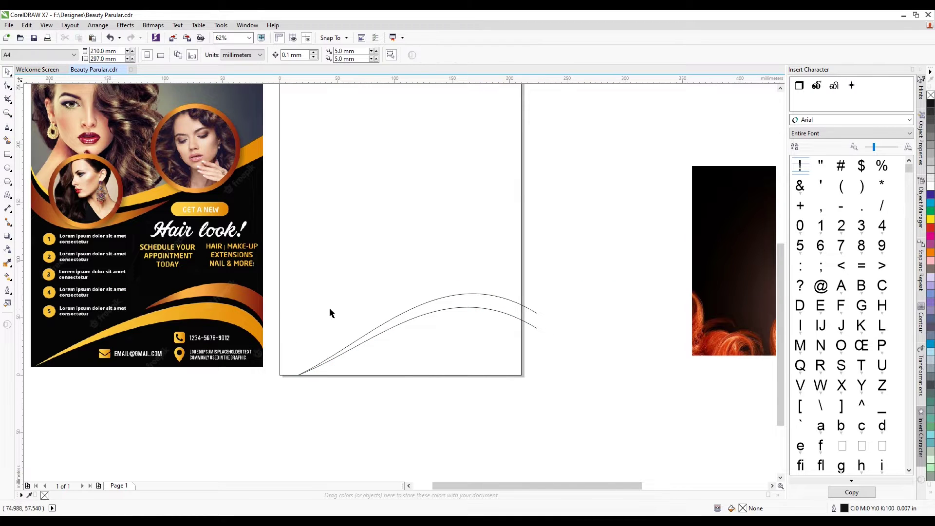
click(7, 126)
click(371, 314)
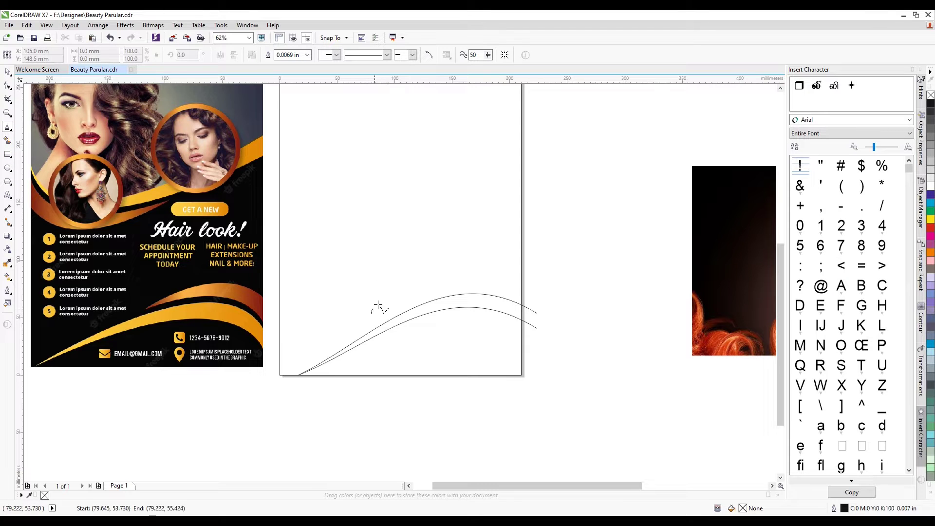
click(538, 295)
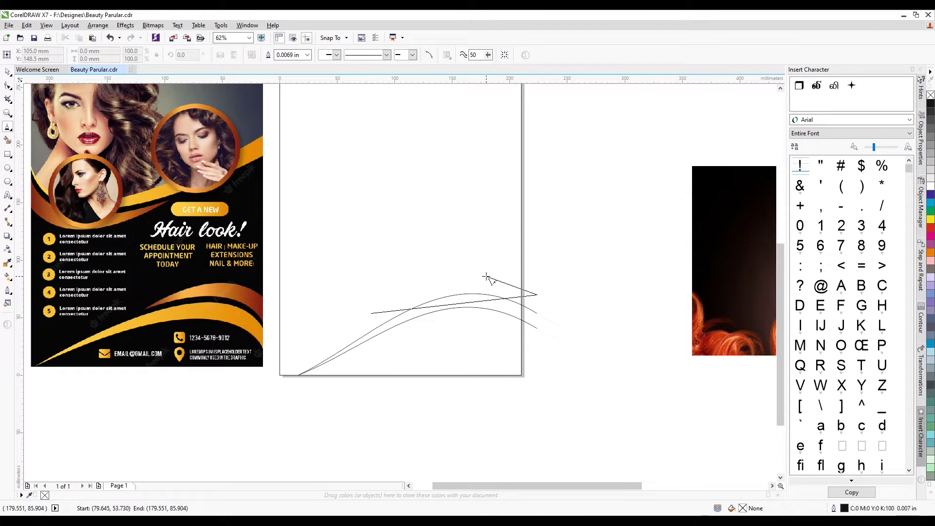
double_click(551, 290)
key(ctrl+z)
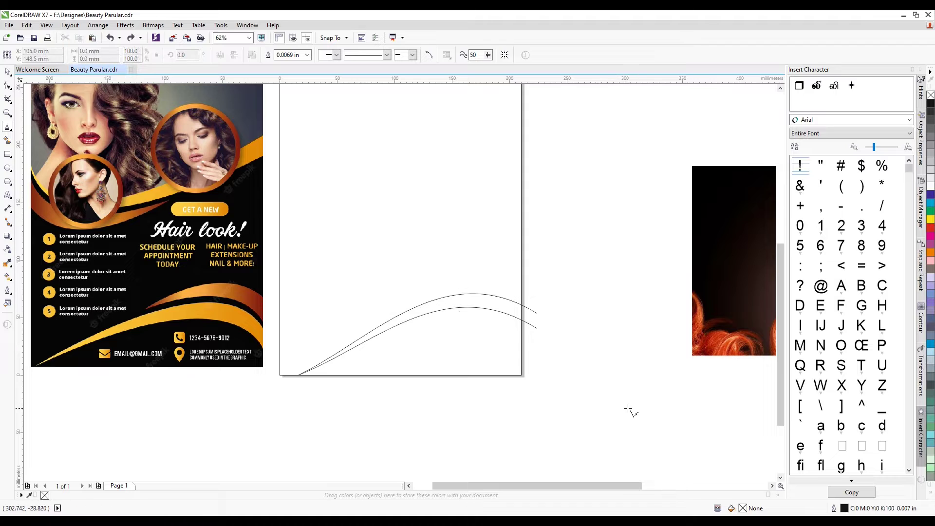
Step: Draw a straight line about 148 mm wide across the upper part of the two curves and lower its right end node slightly
click(373, 323)
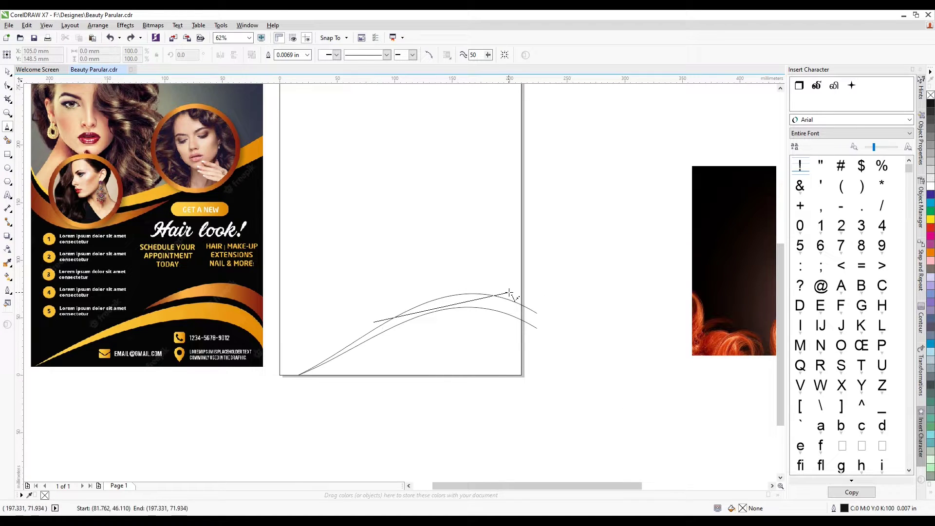
click(544, 286)
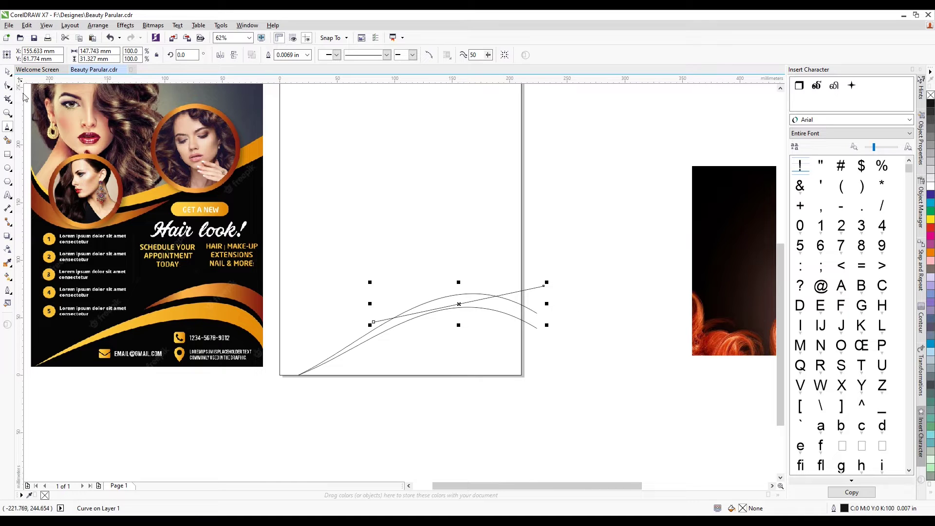
click(8, 85)
scroll(496, 295, up, 1)
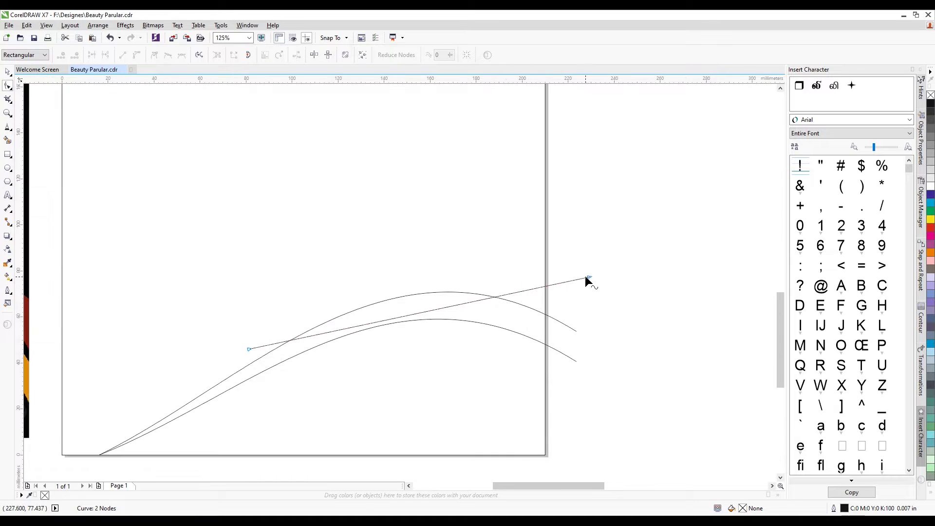
drag(587, 276, 586, 293)
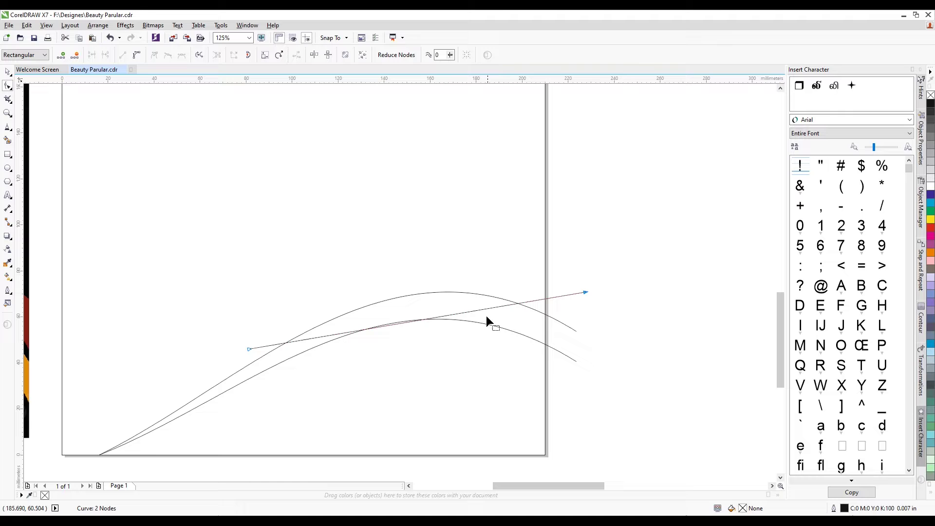
Step: Convert the straight line to a curve and bend it upward into an arch above the two existing curves
right_click(453, 315)
click(470, 358)
drag(416, 321, 457, 250)
scroll(457, 250, down, 2)
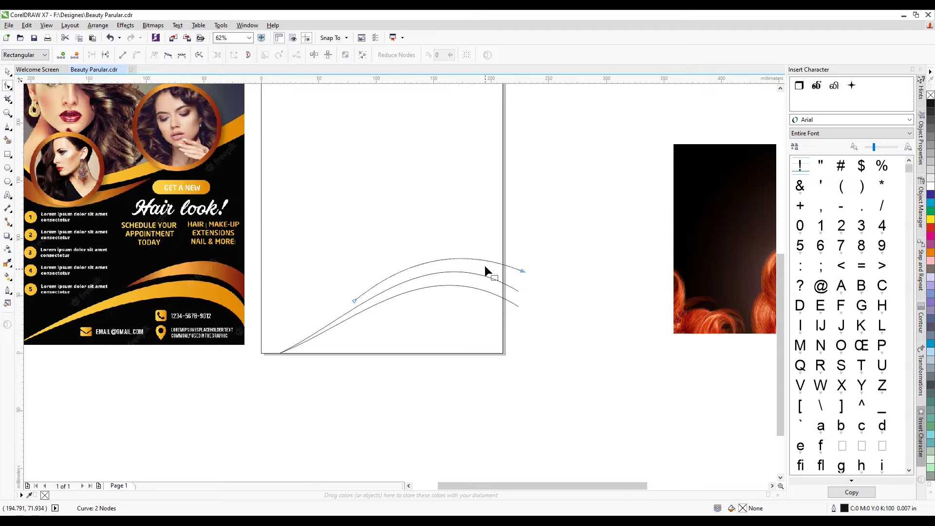
scroll(485, 247, up, 2)
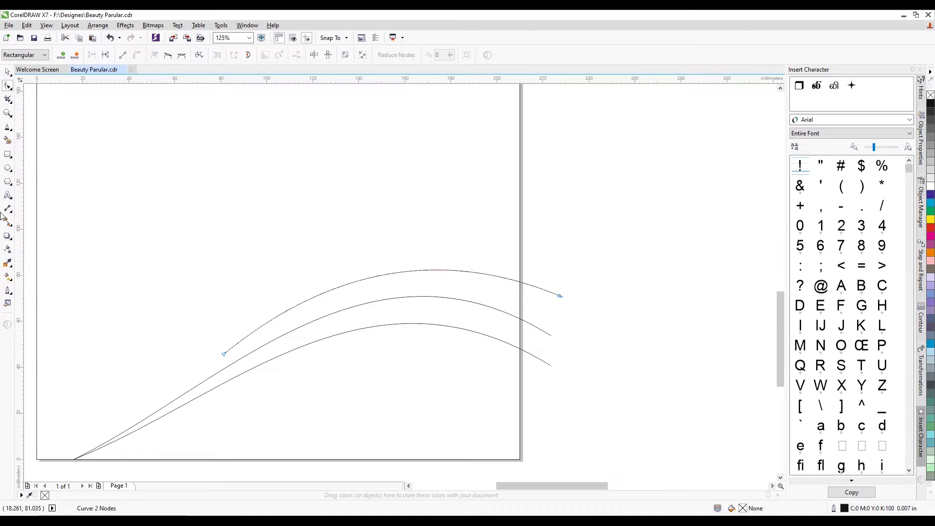
Step: Rotate the new arch about 4° clockwise so it follows the slope of the two curves below
click(9, 73)
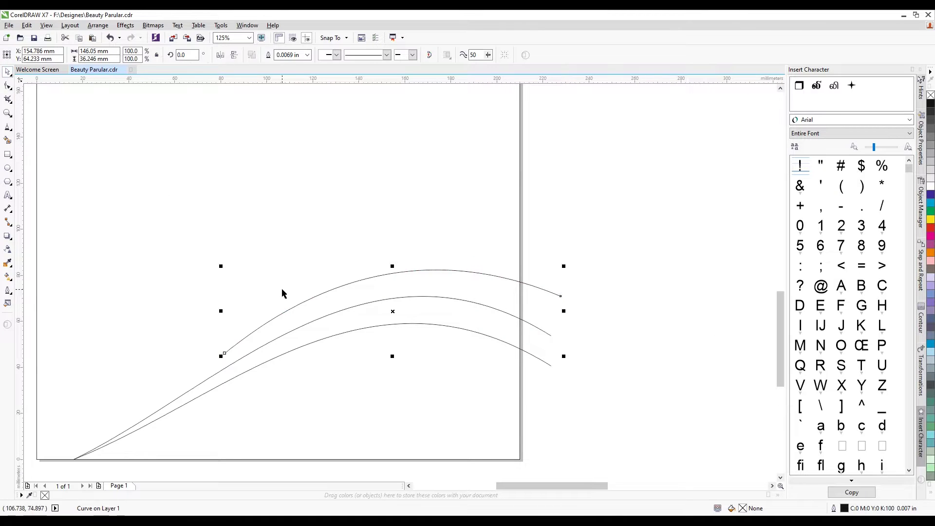
click(428, 273)
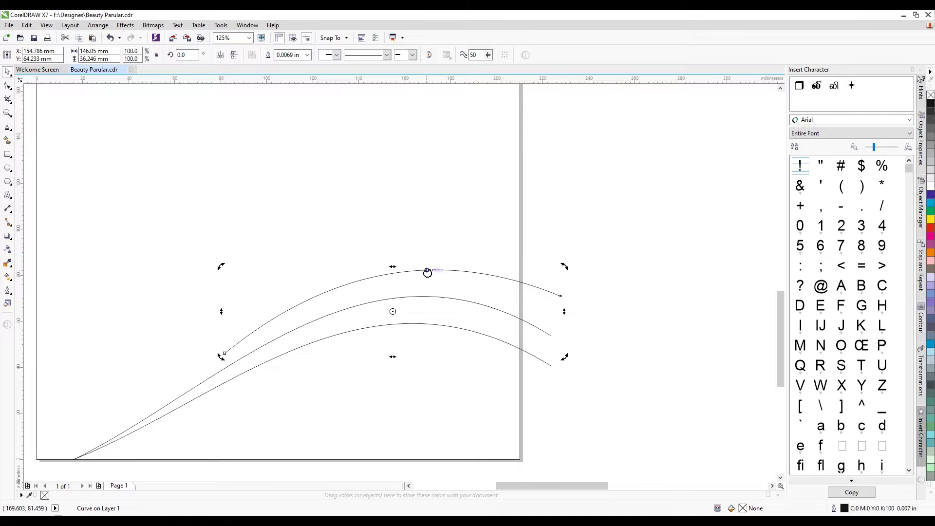
drag(563, 268, 564, 277)
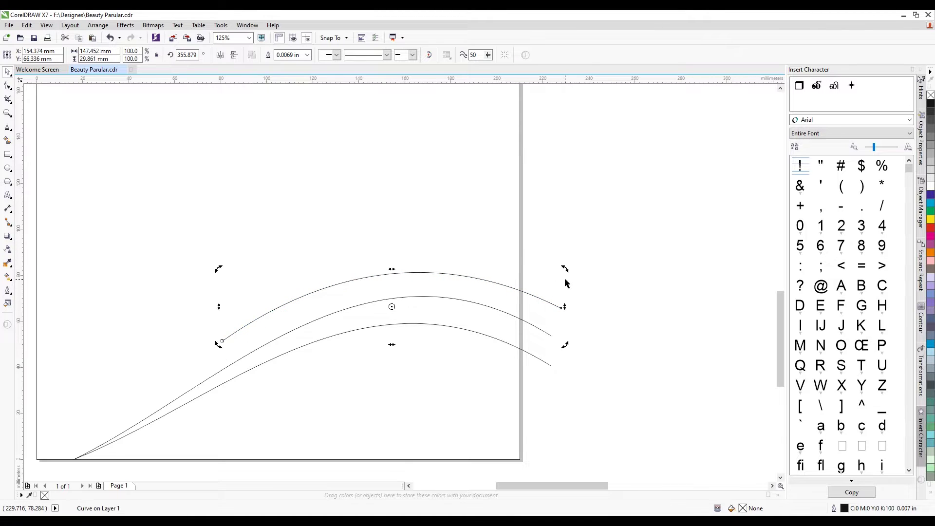
scroll(521, 253, down, 1)
click(503, 255)
scroll(503, 255, up, 1)
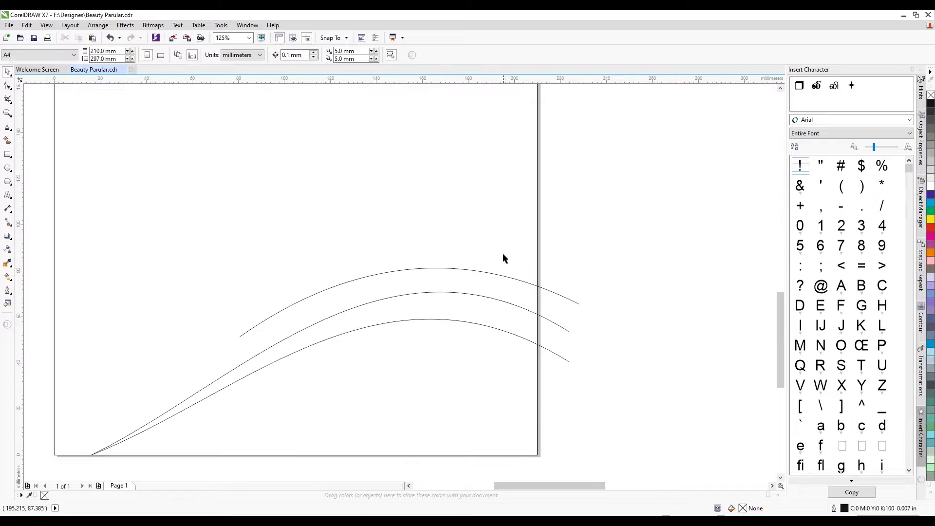
Step: Duplicate the top arch, place the copy above it and rotate the copy counterclockwise to about 0.19°
click(518, 278)
click(558, 295)
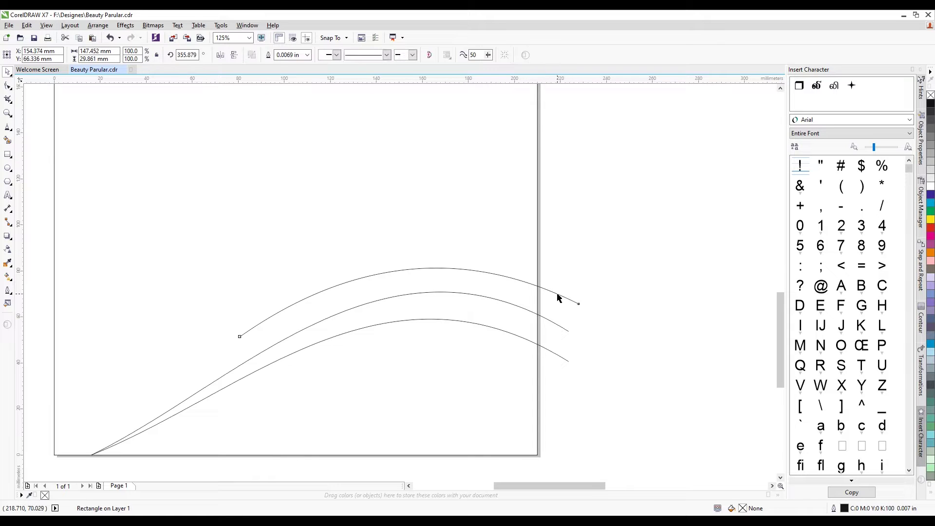
scroll(548, 287, down, 1)
key(ctrl+d)
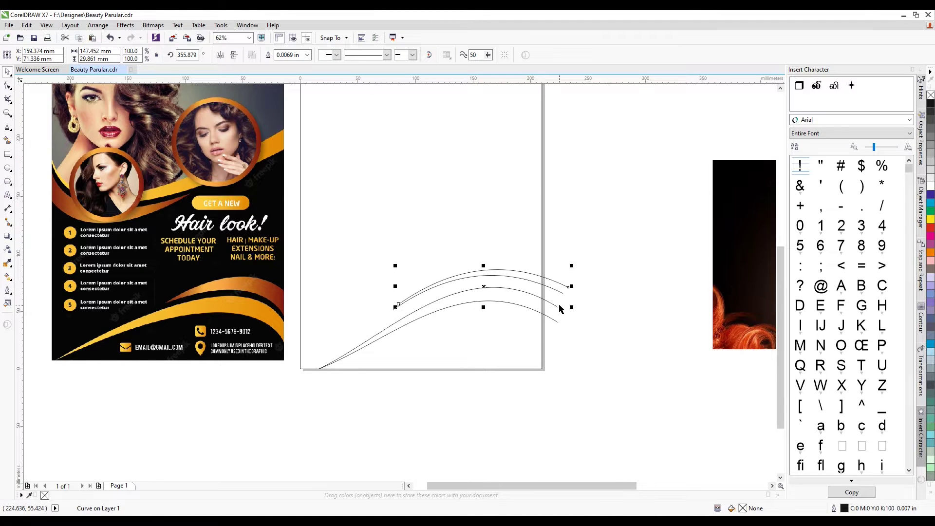
drag(559, 284, 561, 244)
click(555, 282)
scroll(563, 279, up, 1)
scroll(560, 246, down, 1)
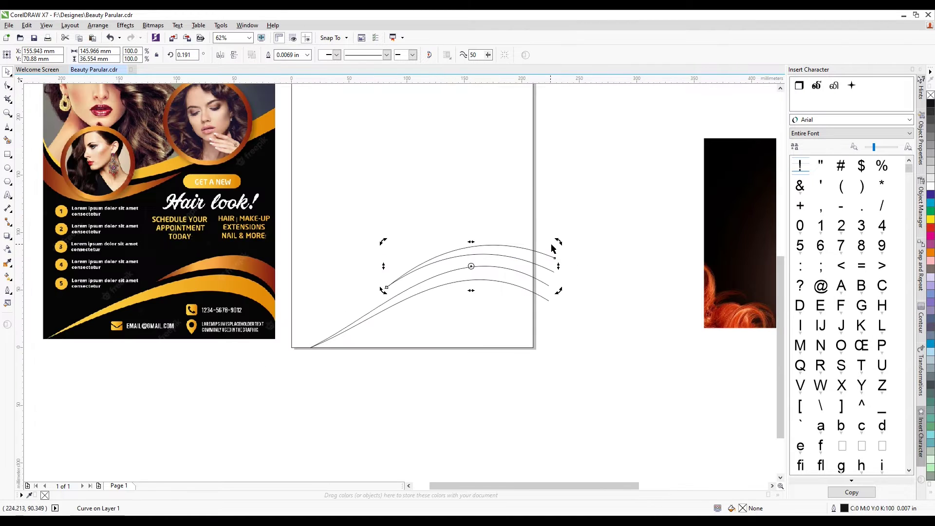
click(588, 260)
scroll(501, 237, up, 1)
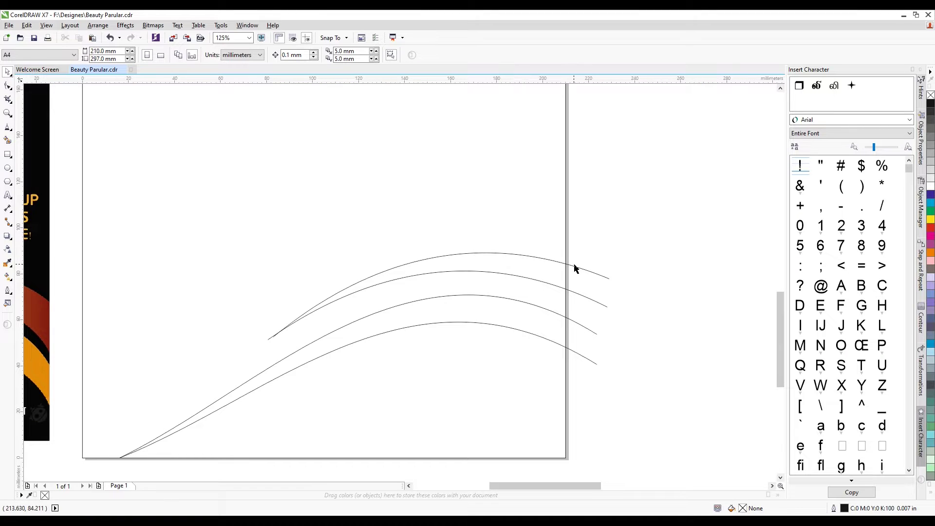
Step: Move the topmost curve slightly left and down so its left end meets the start of the arch below
click(590, 269)
drag(590, 269, 578, 270)
scroll(482, 254, down, 2)
scroll(482, 255, up, 3)
scroll(487, 254, down, 2)
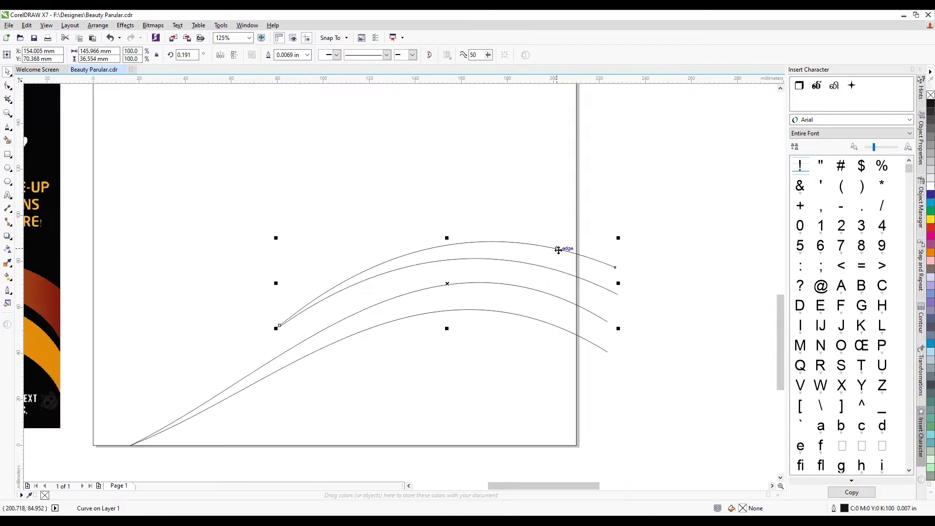
Step: Rotate the topmost curve slightly counterclockwise to about 0.7° to close the gap at the shared left tip
click(588, 258)
drag(618, 242, 617, 240)
click(511, 266)
scroll(322, 312, up, 3)
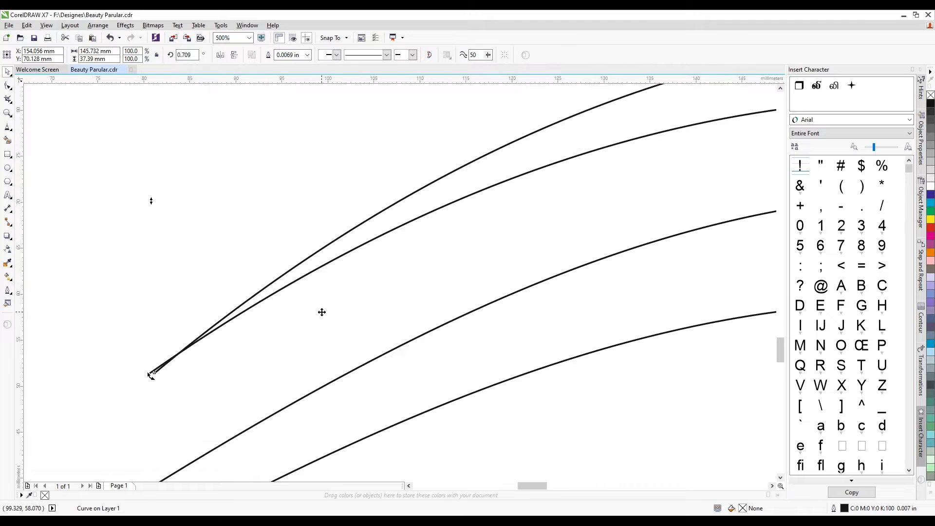
scroll(259, 322, down, 3)
scroll(424, 299, up, 1)
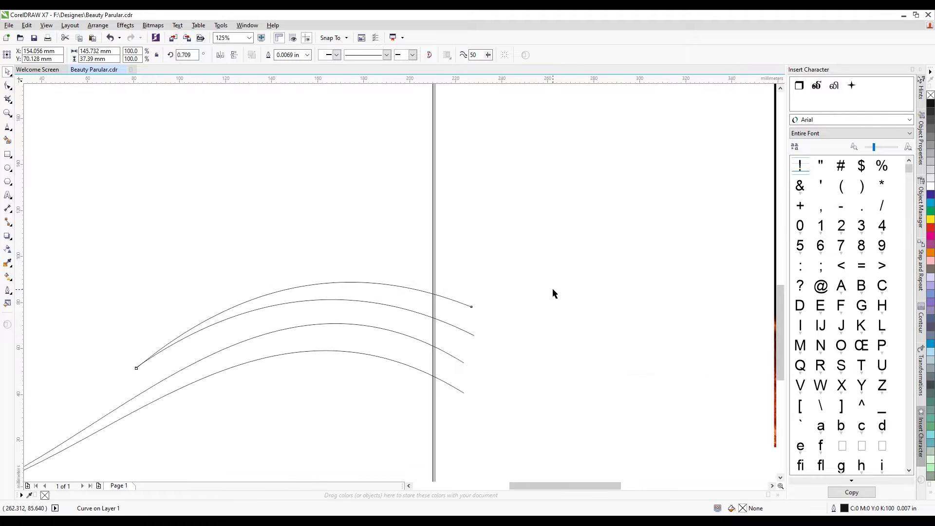
click(552, 288)
scroll(499, 285, down, 1)
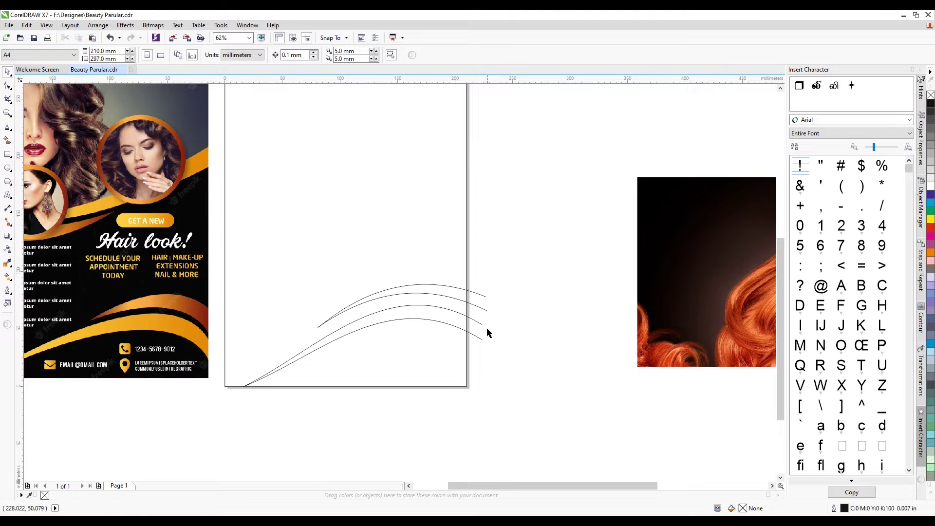
Step: Fine-tune the right end node of the topmost curve beyond the page edge with the Shape tool
key(F10)
scroll(417, 316, up, 2)
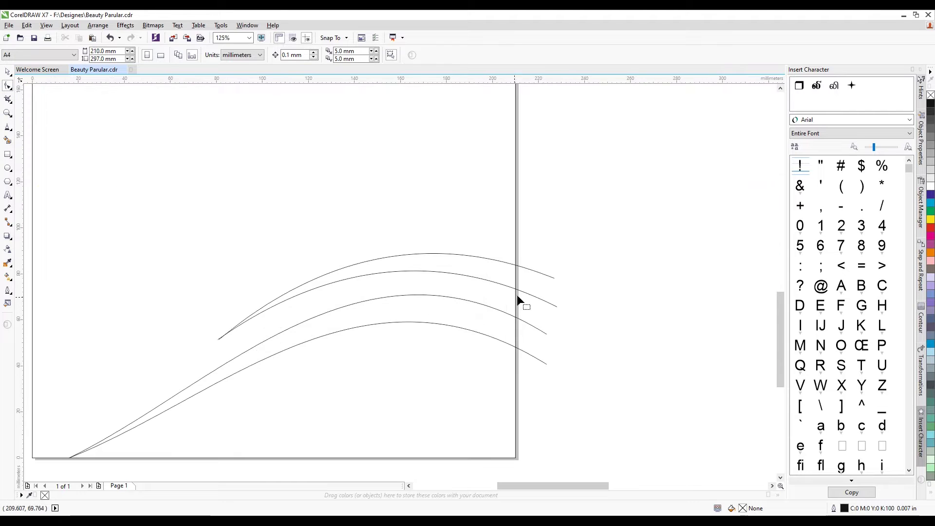
click(542, 276)
drag(553, 277, 553, 273)
scroll(512, 290, down, 1)
scroll(513, 292, up, 2)
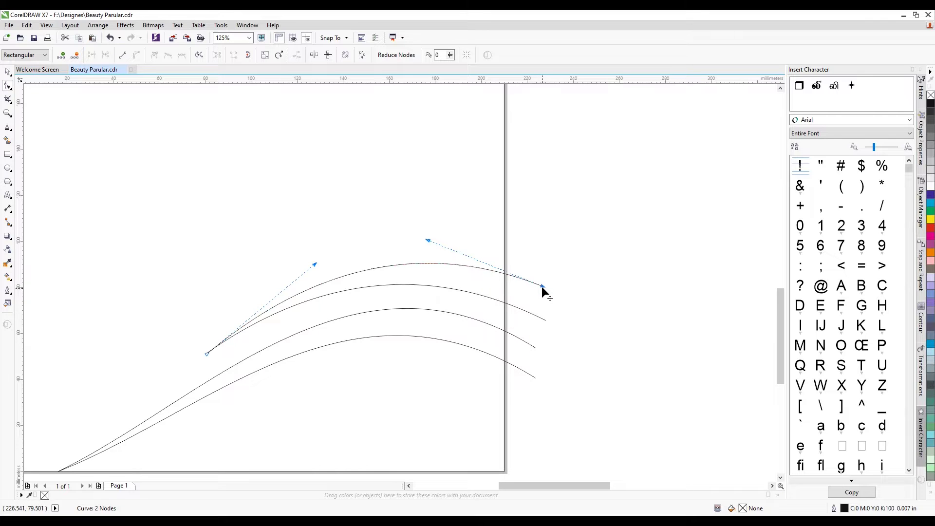
drag(542, 287, 543, 292)
scroll(529, 355, down, 4)
scroll(452, 254, up, 2)
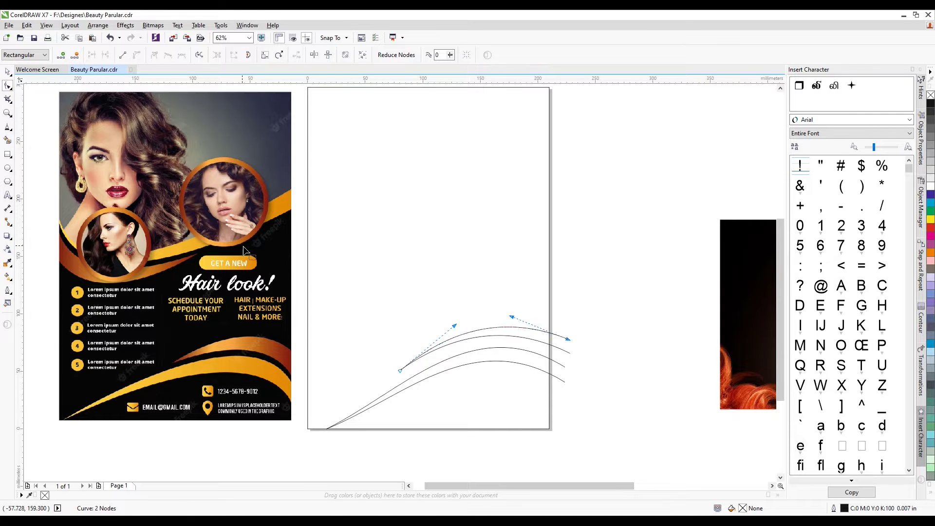
click(606, 315)
Step: Draw a line about 231 mm wide across the upper page, convert it to a curve and bend its left part downward into a wave
click(8, 128)
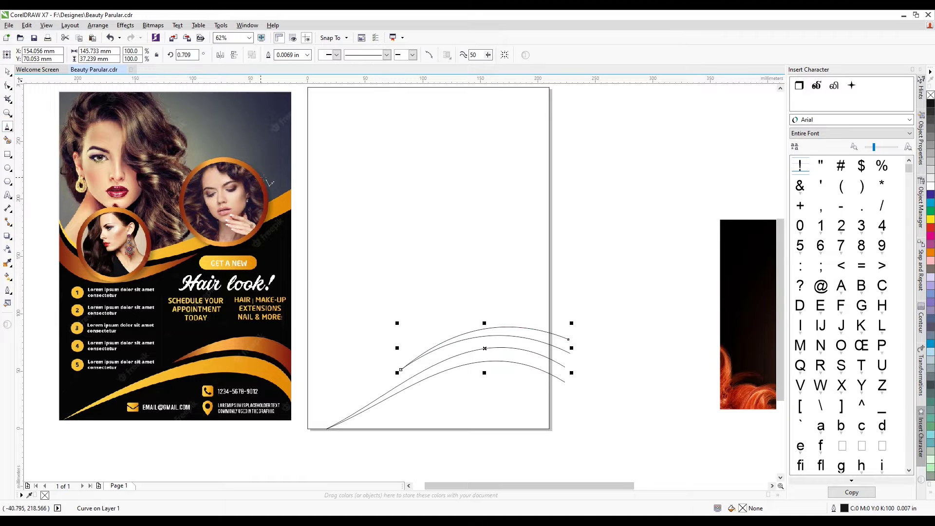
mouse_move(304, 174)
mouse_down()
mouse_move(497, 146)
mouse_move(570, 160)
mouse_up()
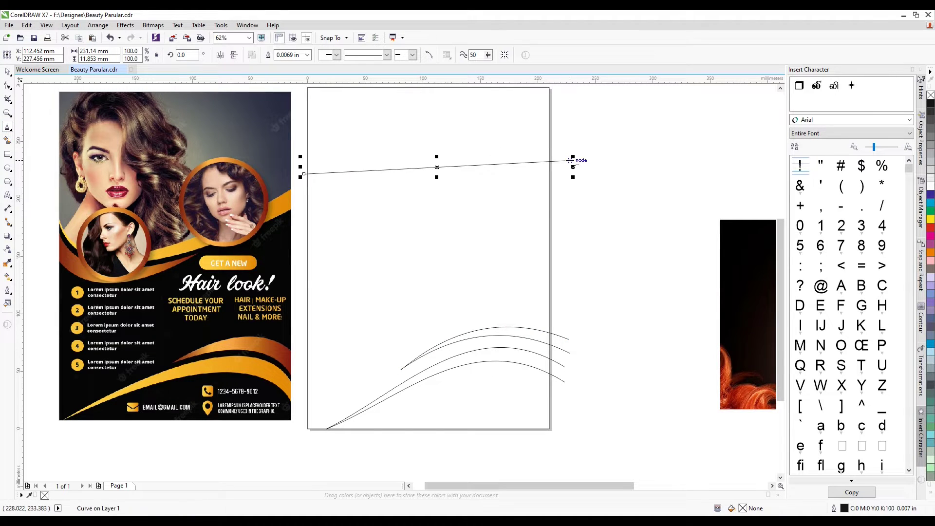
click(8, 85)
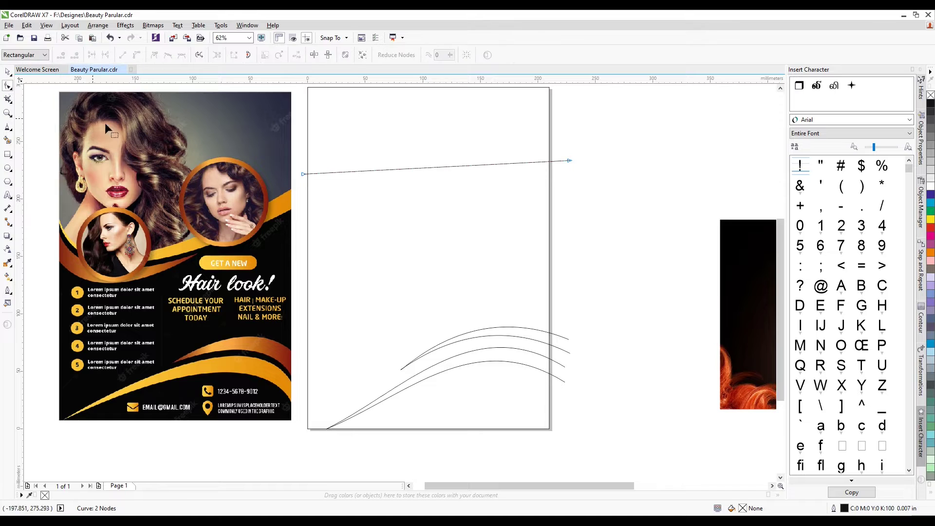
right_click(357, 172)
click(403, 214)
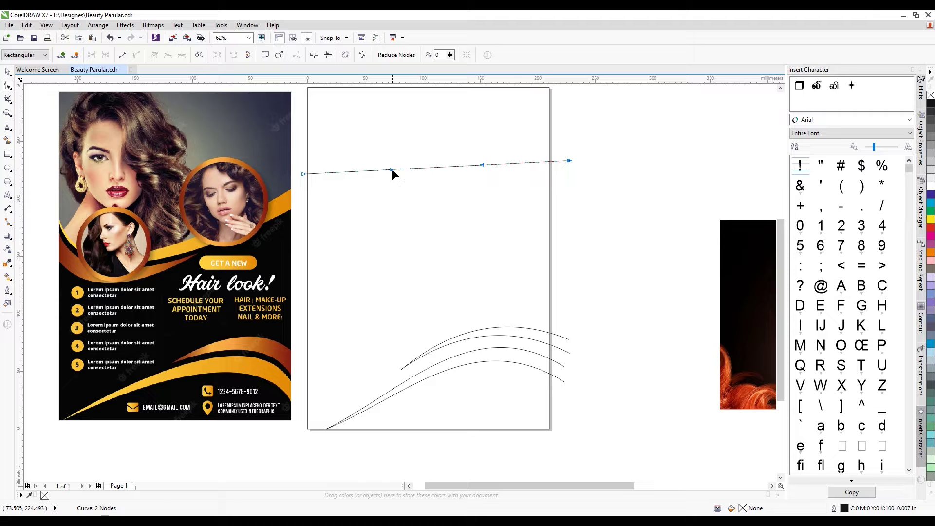
drag(391, 169, 363, 256)
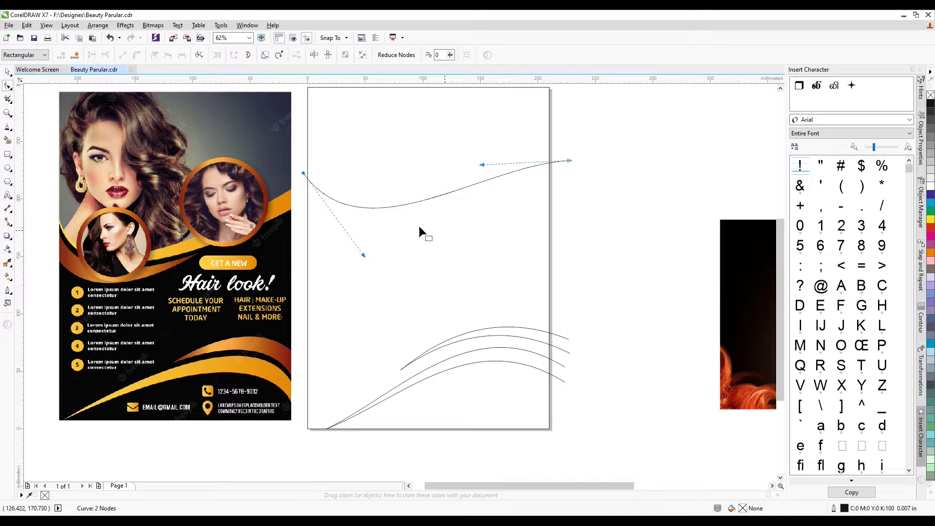
Step: Duplicate the upper wave curve and place the copy slightly beneath the original
click(7, 71)
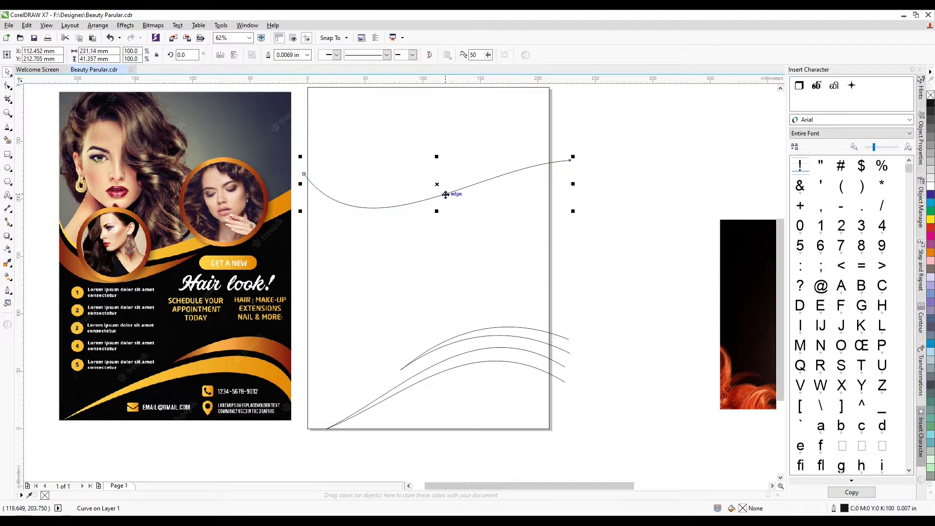
key(ctrl+d)
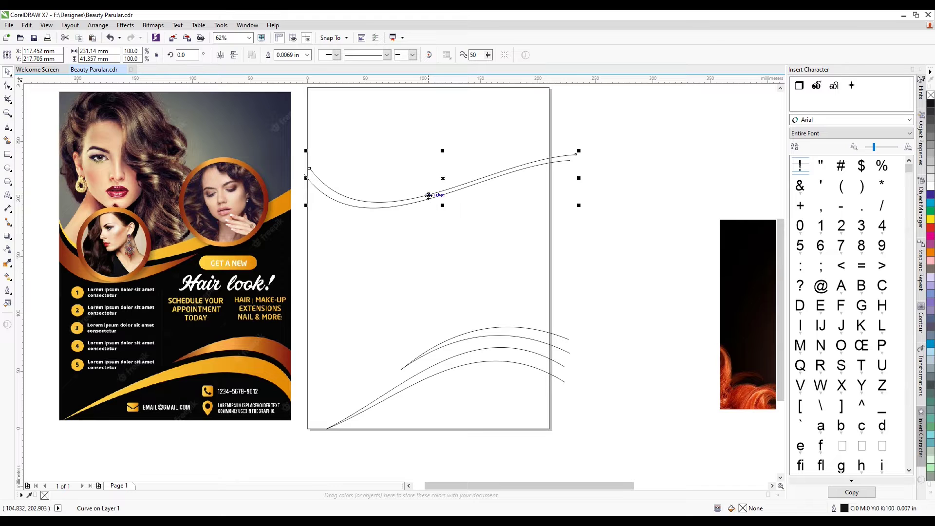
drag(427, 198, 423, 214)
scroll(454, 193, up, 2)
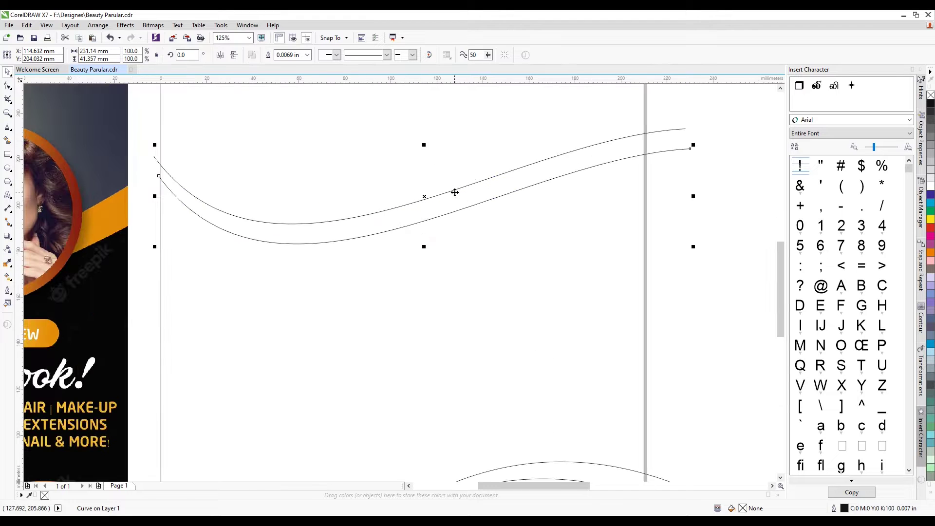
drag(486, 202, 479, 189)
scroll(422, 165, down, 1)
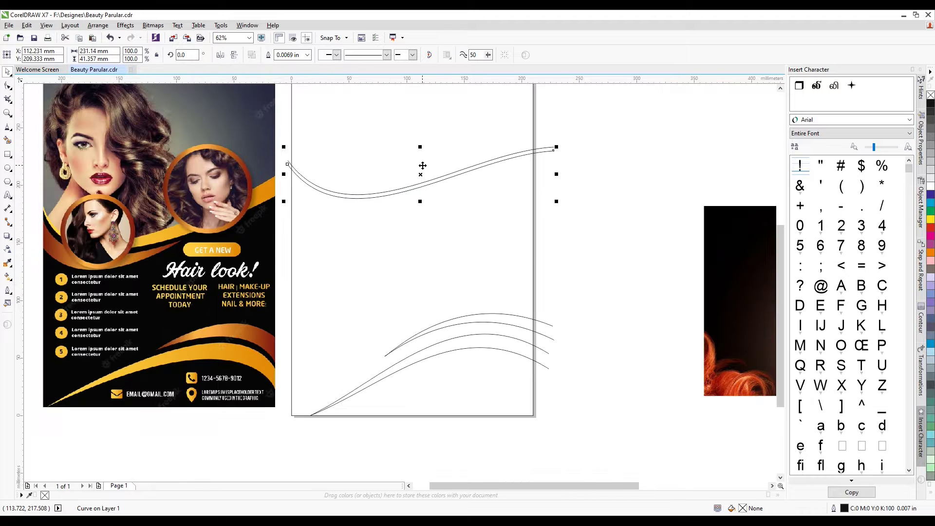
Step: Rotate the copied wave clockwise to about 357.3° so it diverges from the original toward the page's right edge
scroll(504, 158, up, 1)
click(507, 163)
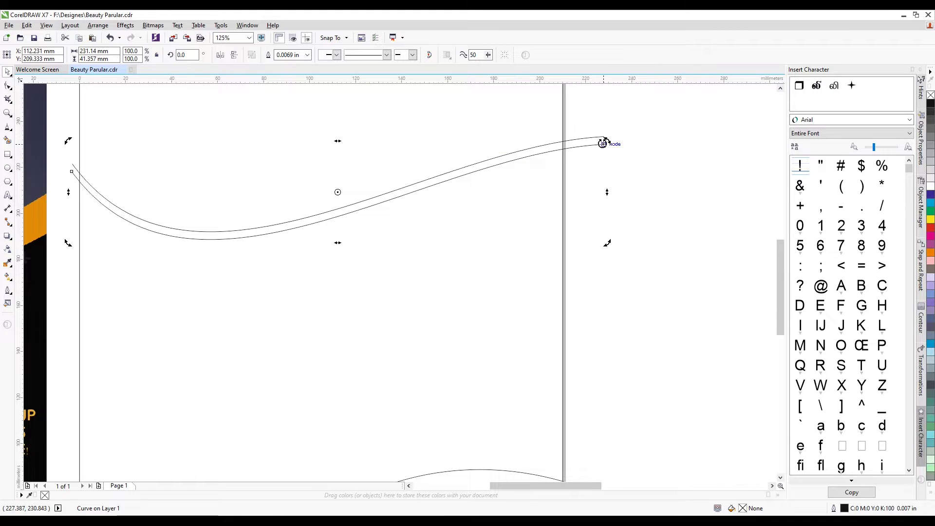
drag(606, 141, 605, 154)
scroll(603, 166, down, 2)
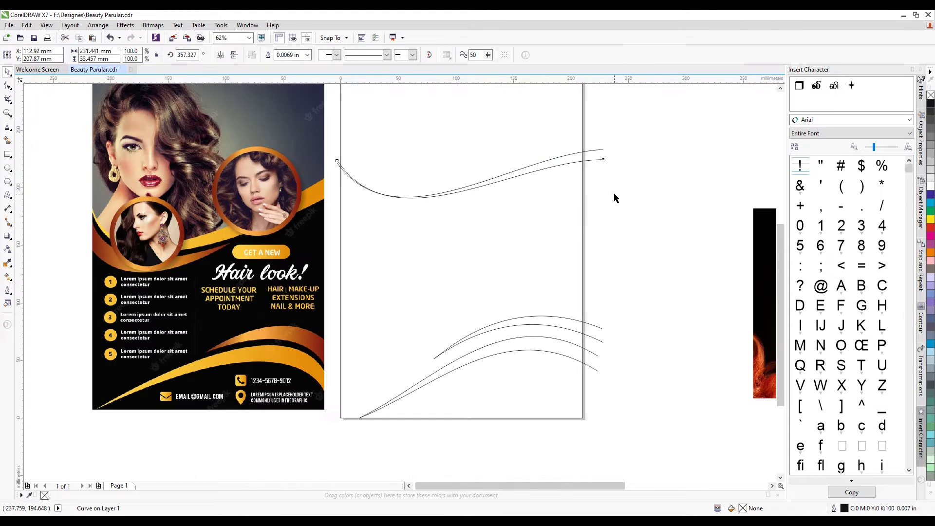
Step: Move the copied wave slightly down and rotate it clockwise to about 355.5° so the two waves share a left tip
click(550, 171)
click(547, 168)
drag(547, 168, 546, 173)
scroll(546, 173, up, 2)
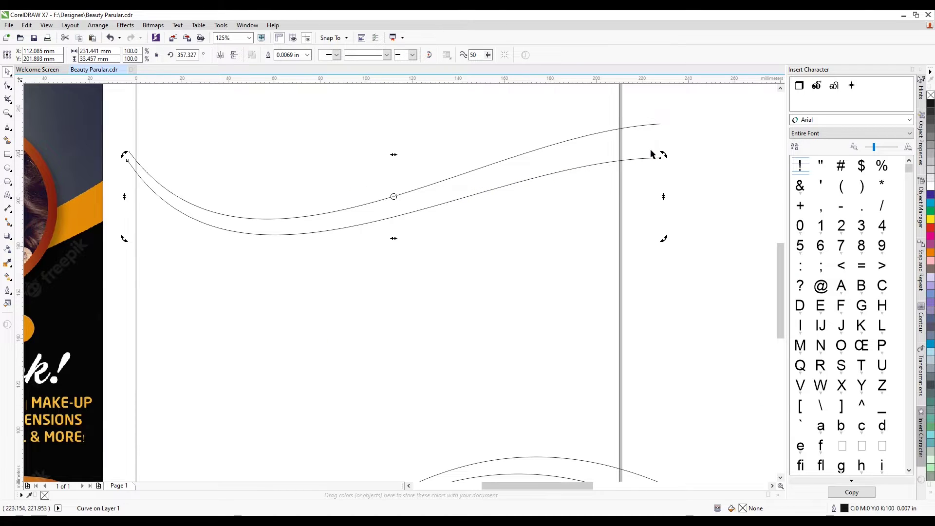
drag(663, 154, 662, 164)
scroll(508, 157, down, 2)
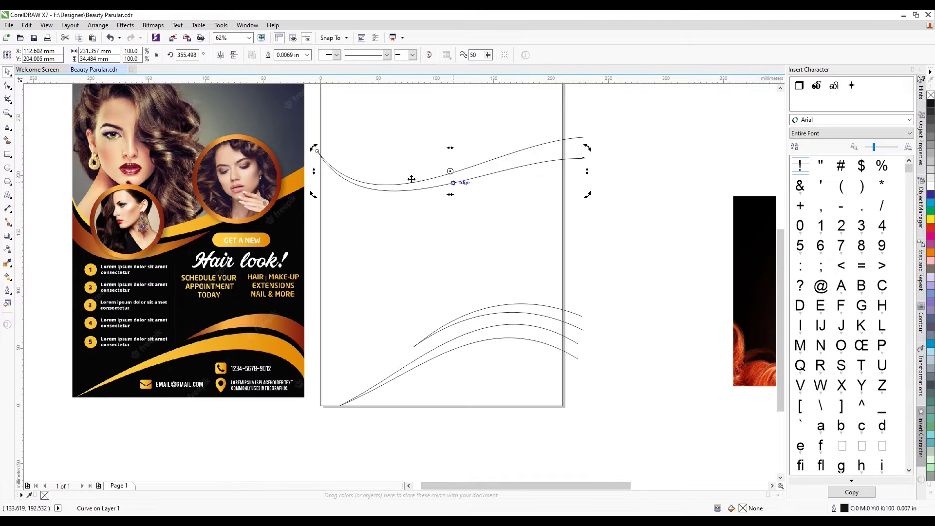
Step: Raise the right end node of the lower wave slightly beyond the page edge with the Shape tool
click(8, 86)
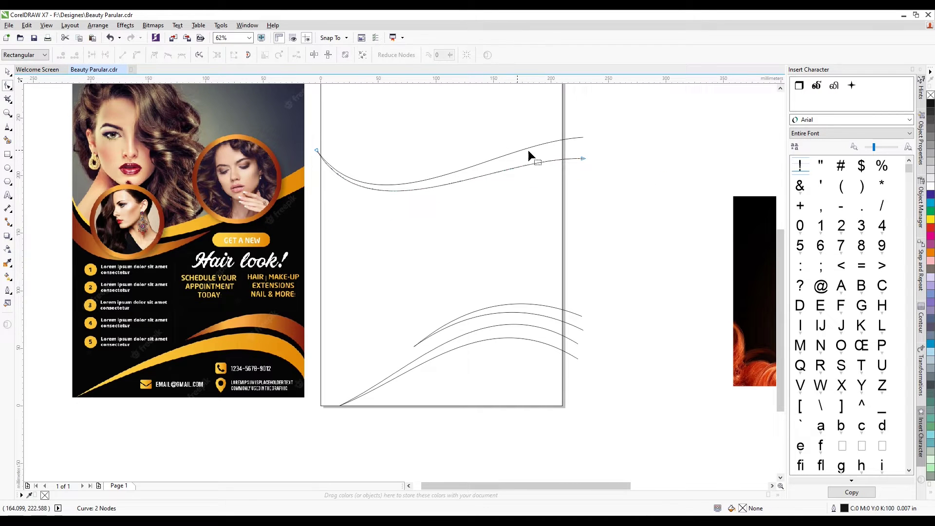
click(583, 160)
drag(584, 159, 584, 153)
scroll(518, 136, down, 1)
scroll(496, 133, up, 1)
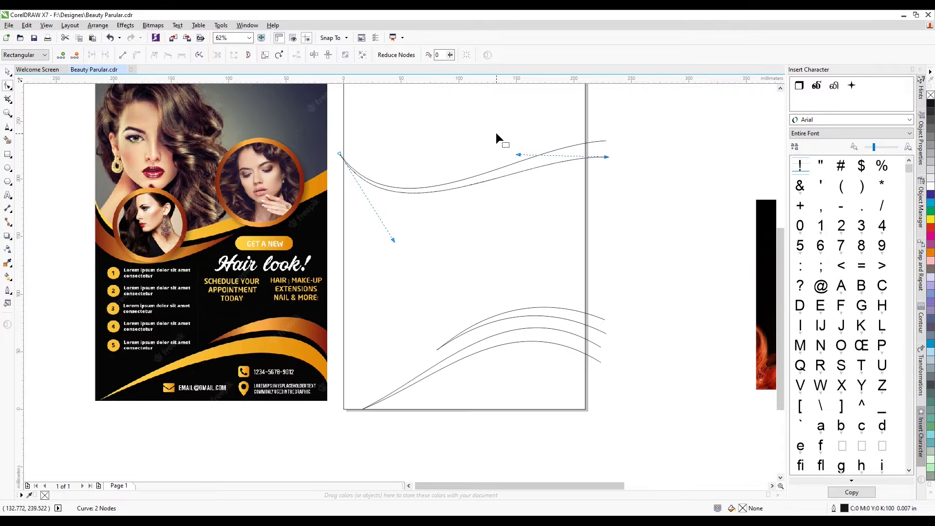
click(7, 72)
Step: Draw a diagonal line about 107 mm wide from just outside the page's left edge across the left part of the waves
click(7, 127)
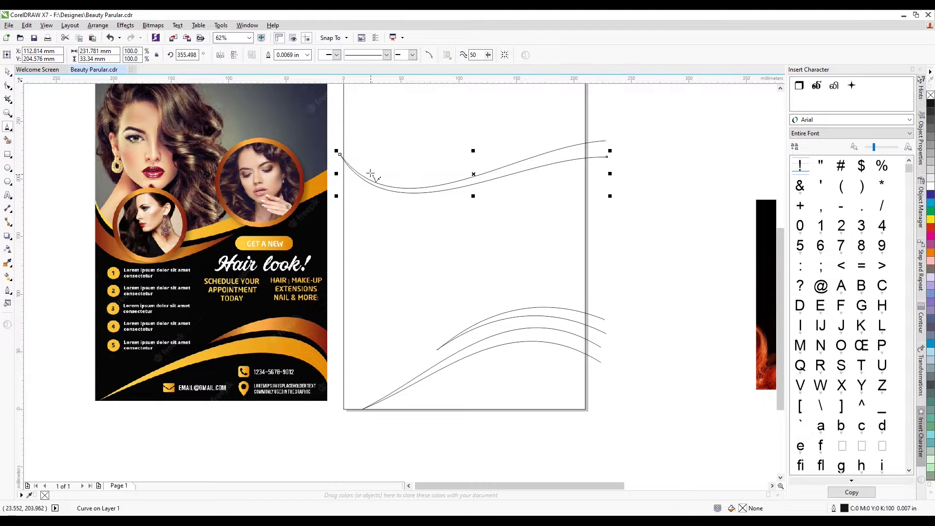
scroll(370, 173, up, 2)
click(307, 155)
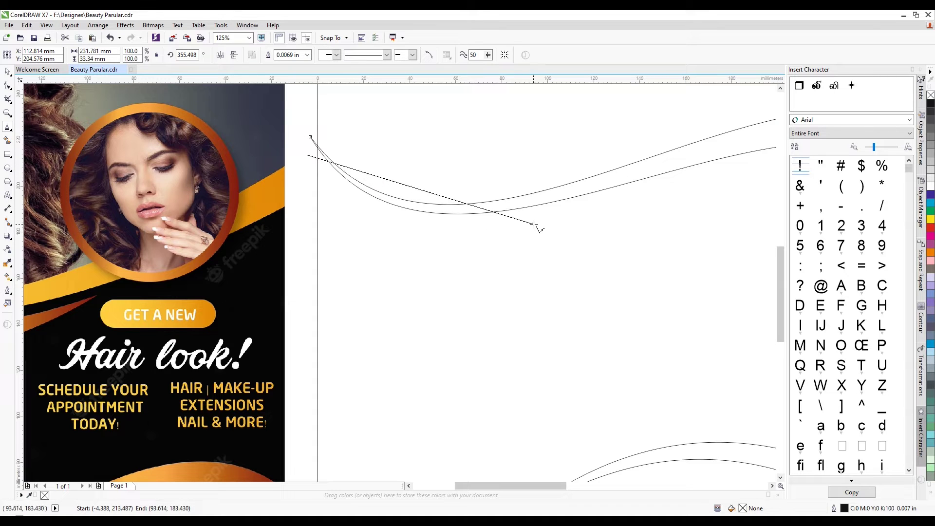
click(556, 218)
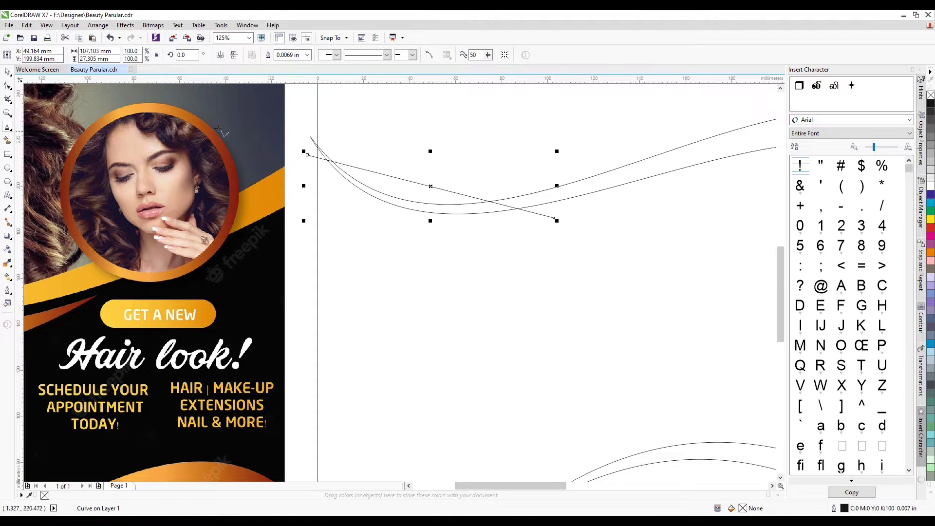
Step: Convert the short line to a curve and bend it downward to run beneath the two waves
click(8, 86)
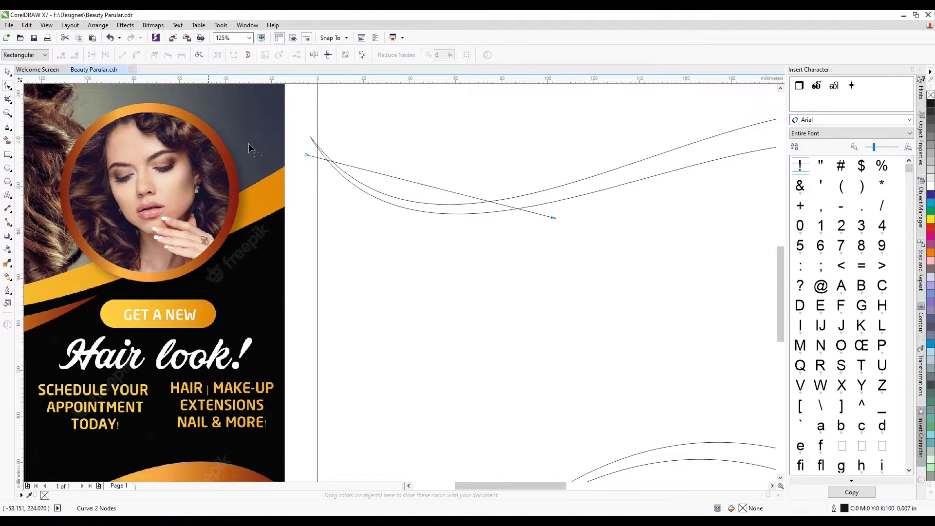
right_click(411, 180)
click(443, 219)
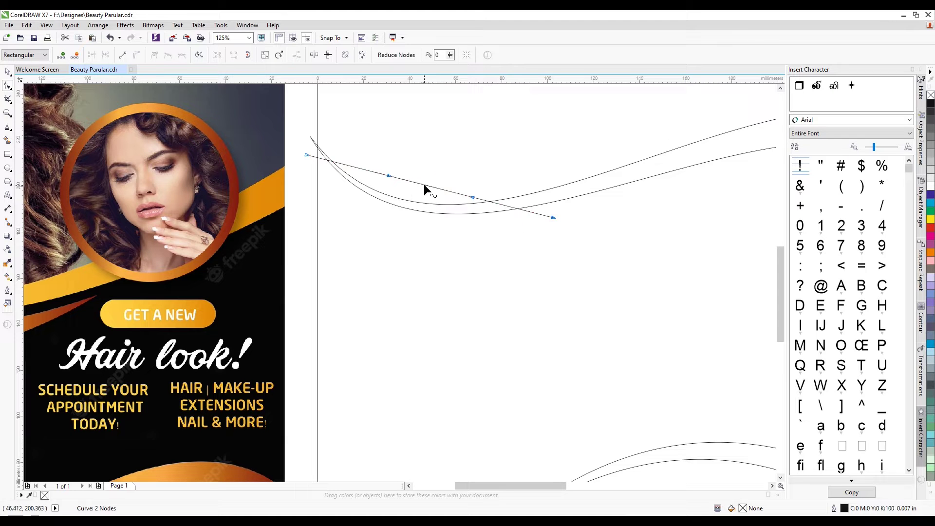
drag(423, 185, 458, 224)
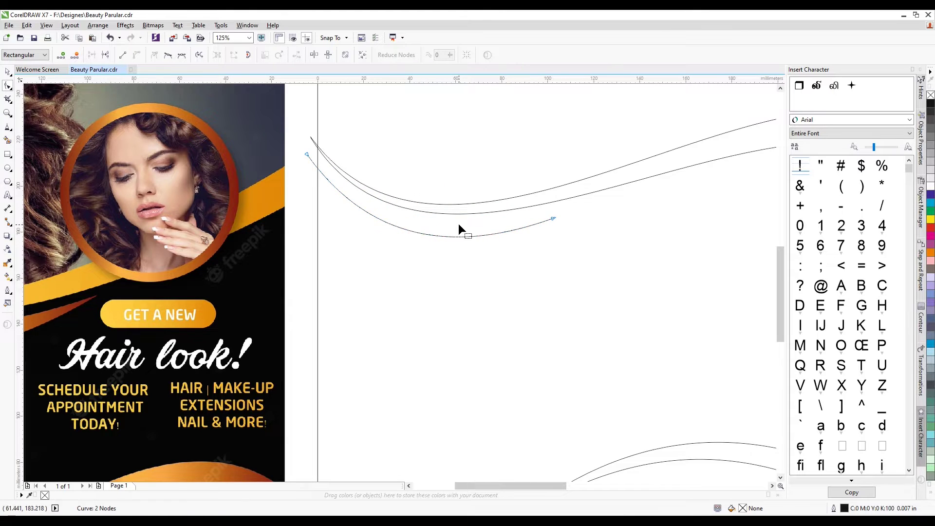
Step: Raise the right end node of the short curve so it sits close beneath the lower wave
scroll(458, 224, down, 3)
scroll(482, 230, up, 3)
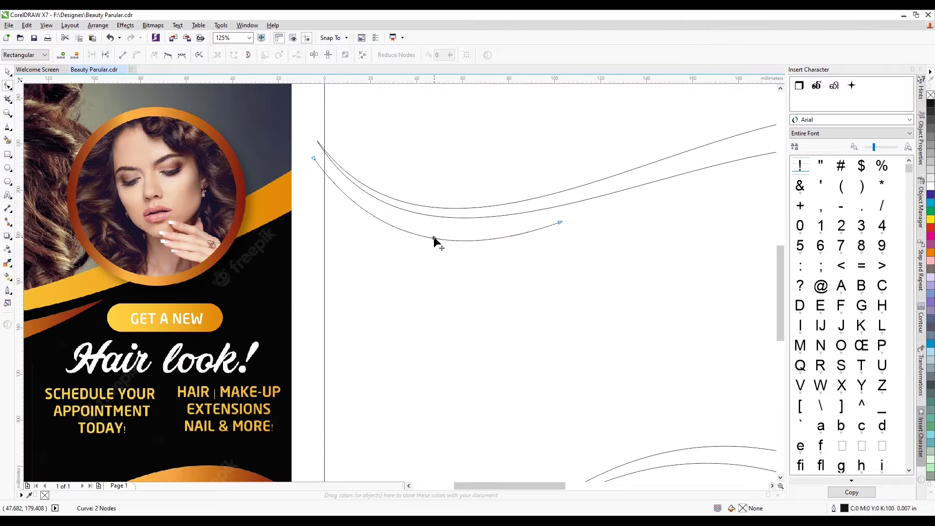
scroll(553, 229, up, 3)
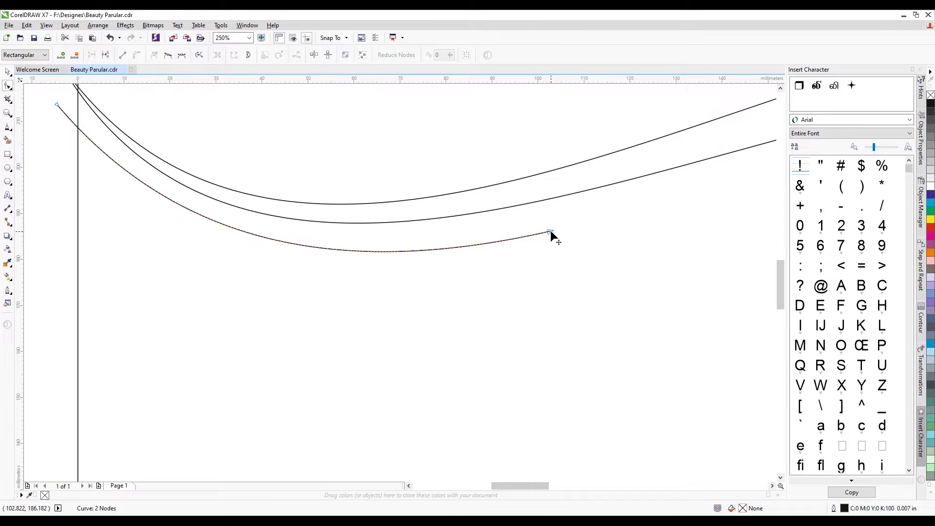
drag(550, 230, 538, 211)
scroll(475, 267, down, 3)
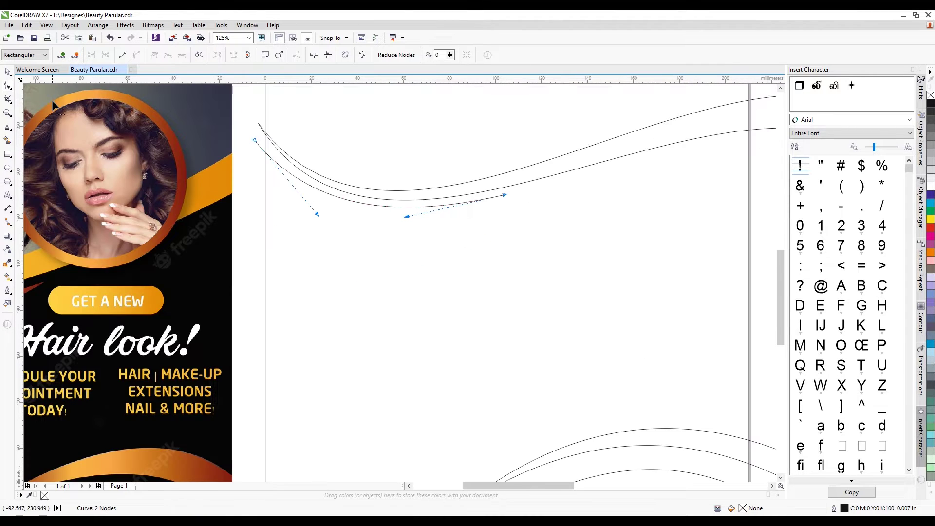
click(8, 73)
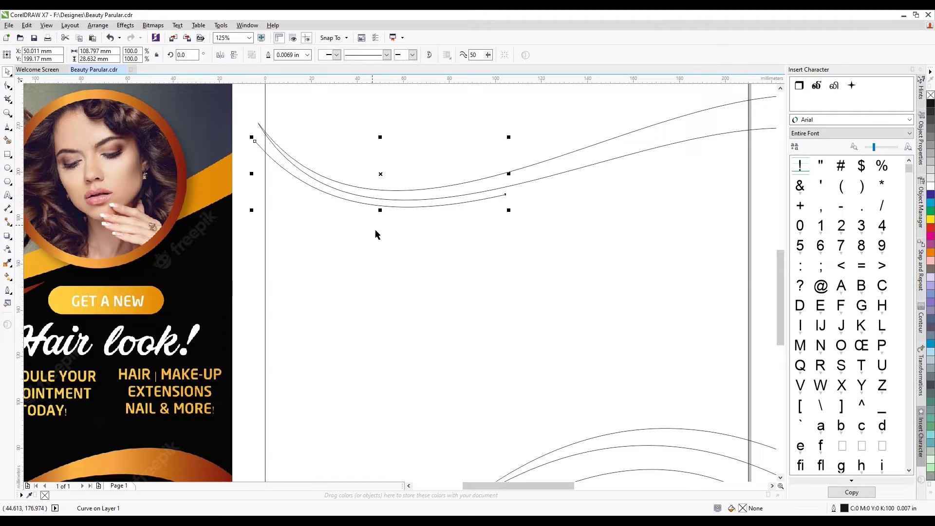
Step: Duplicate the short curve just below itself and rotate the copy counterclockwise to about 5.3° so their right tips meet
key(ctrl+d)
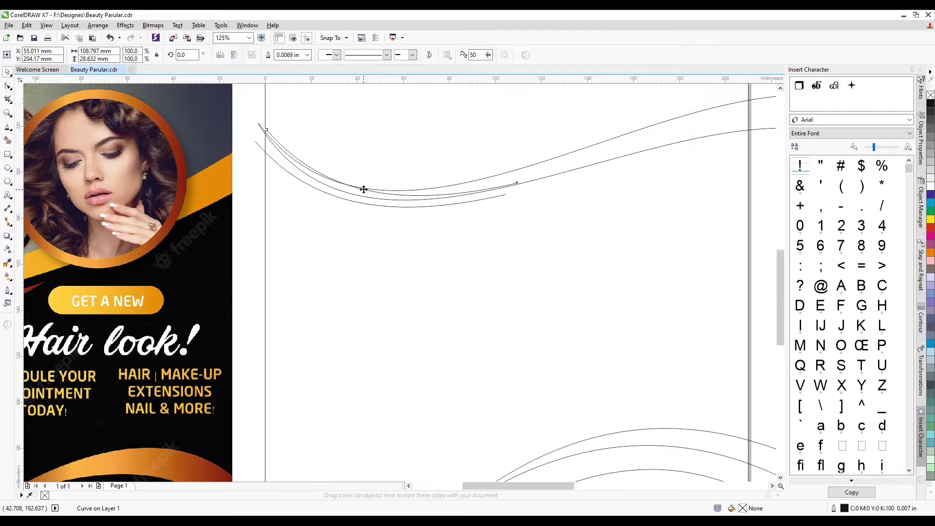
drag(363, 189, 441, 218)
scroll(431, 217, up, 2)
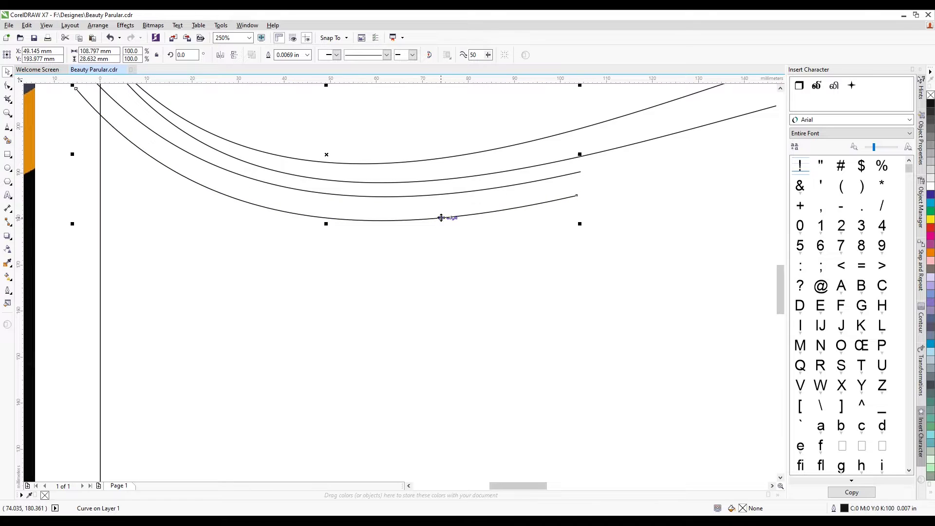
click(448, 214)
drag(580, 221, 582, 200)
scroll(480, 195, down, 2)
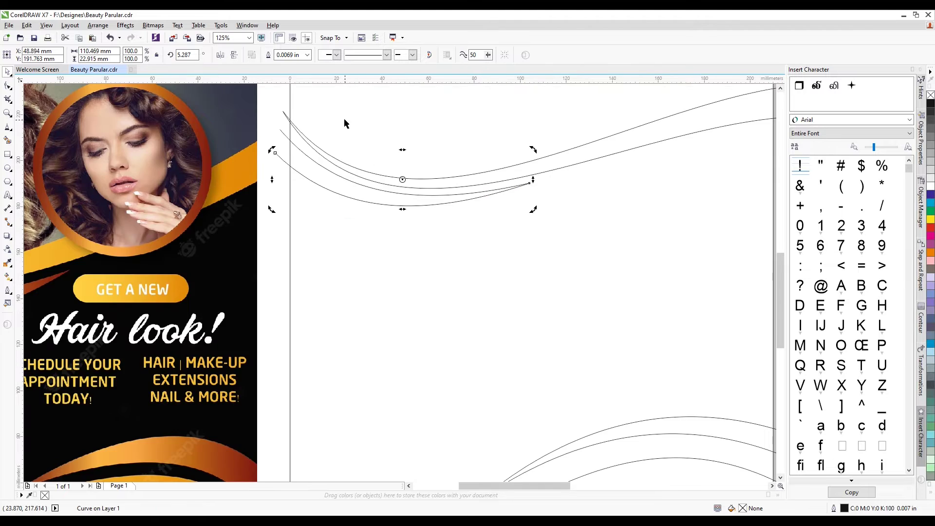
Step: Raise the left end node of the lowest short curve slightly with the Shape tool
scroll(344, 123, up, 2)
click(14, 89)
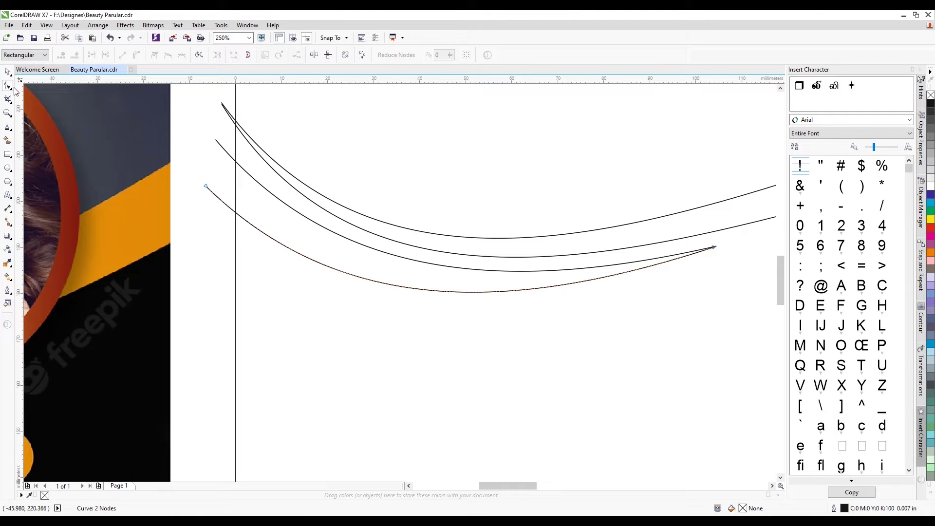
click(211, 192)
scroll(268, 183, down, 4)
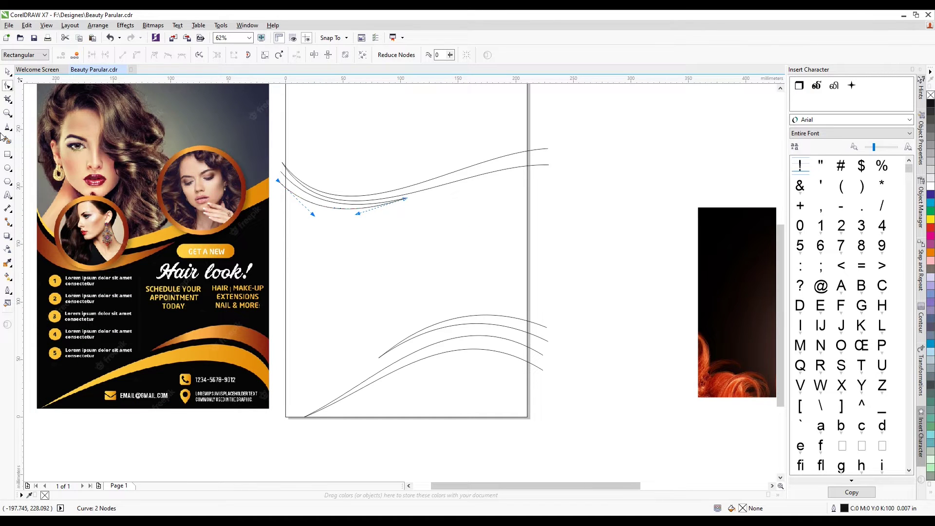
Step: Select both short curves, nudge them slightly down together and save the file
click(8, 72)
scroll(416, 228, up, 4)
scroll(389, 238, down, 2)
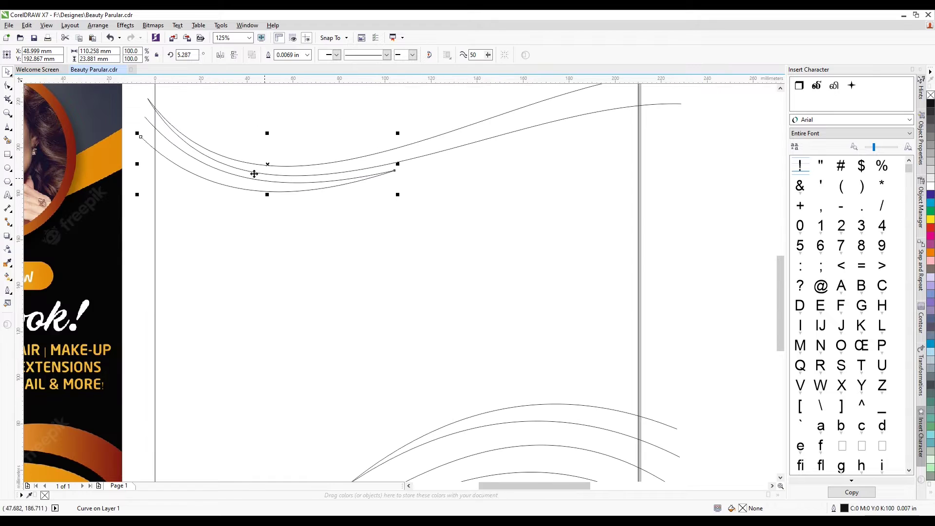
click(143, 180)
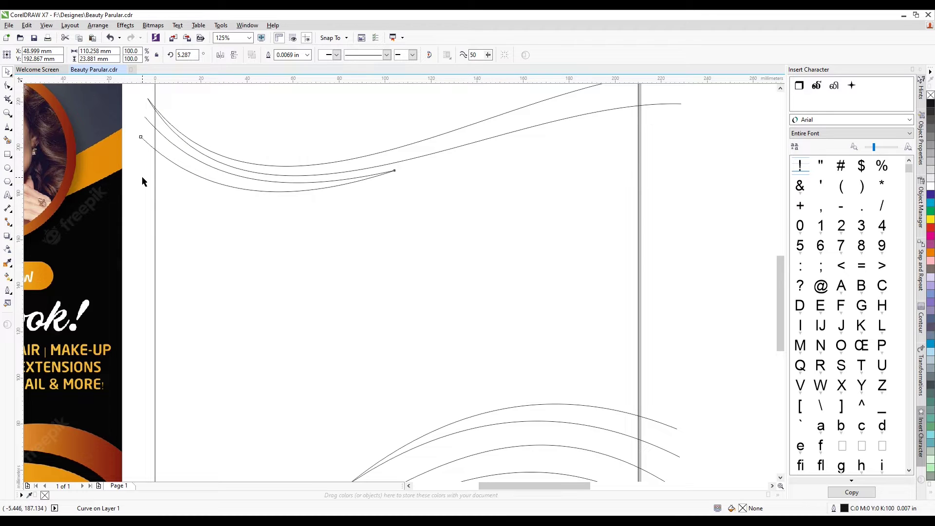
click(149, 143)
scroll(146, 130, up, 2)
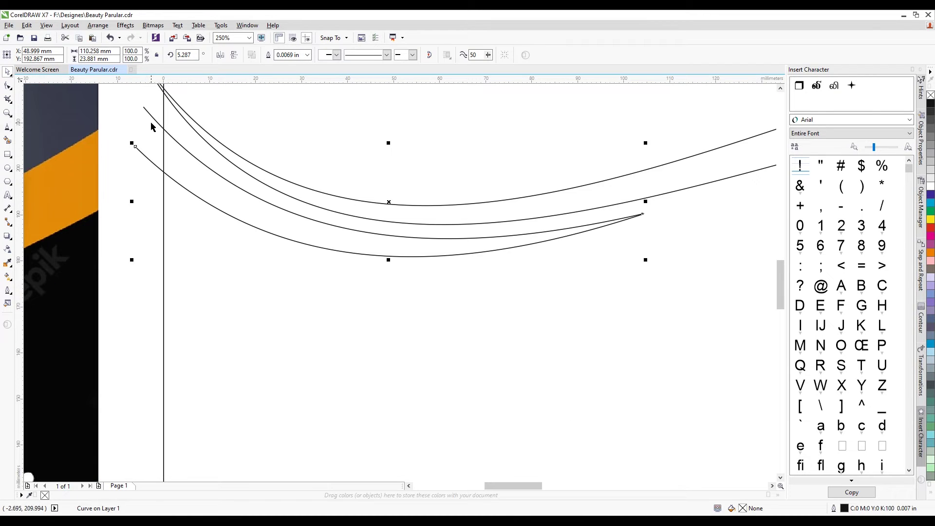
shift+click(153, 116)
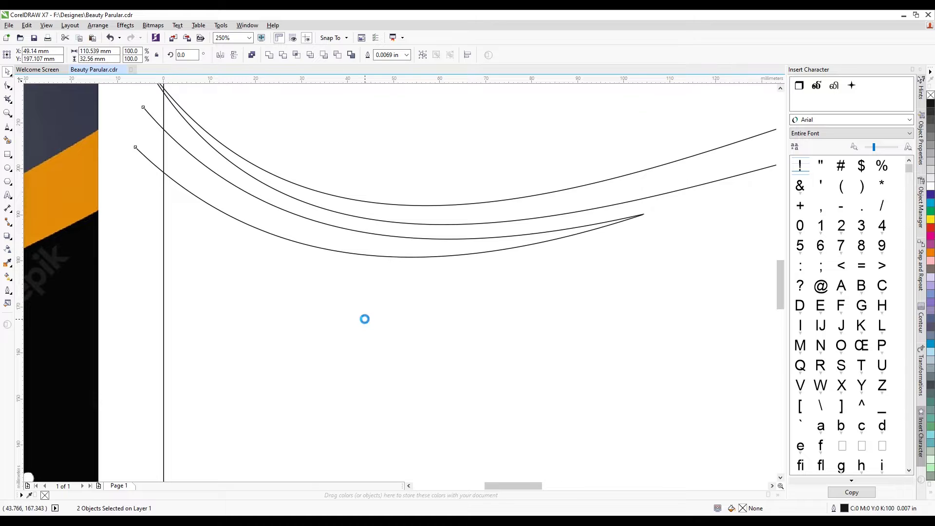
scroll(382, 254, down, 4)
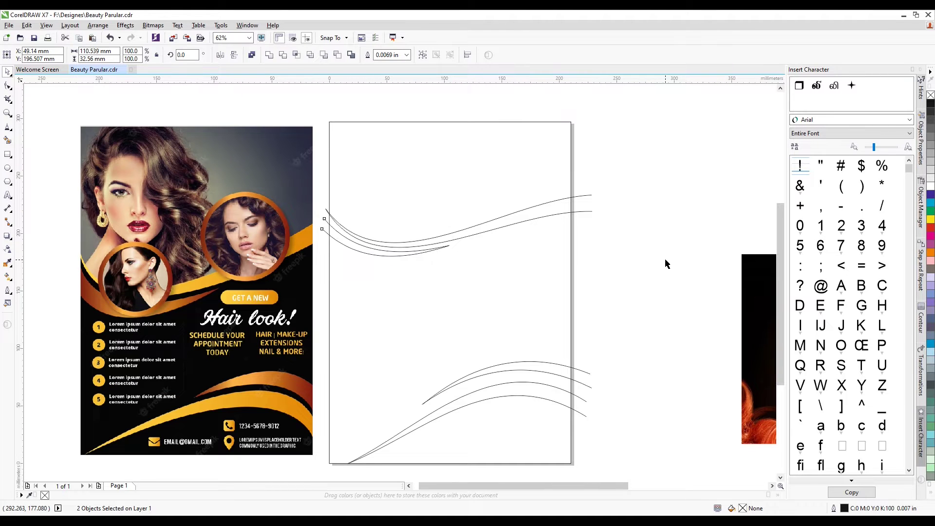
click(667, 263)
key(ctrl+s)
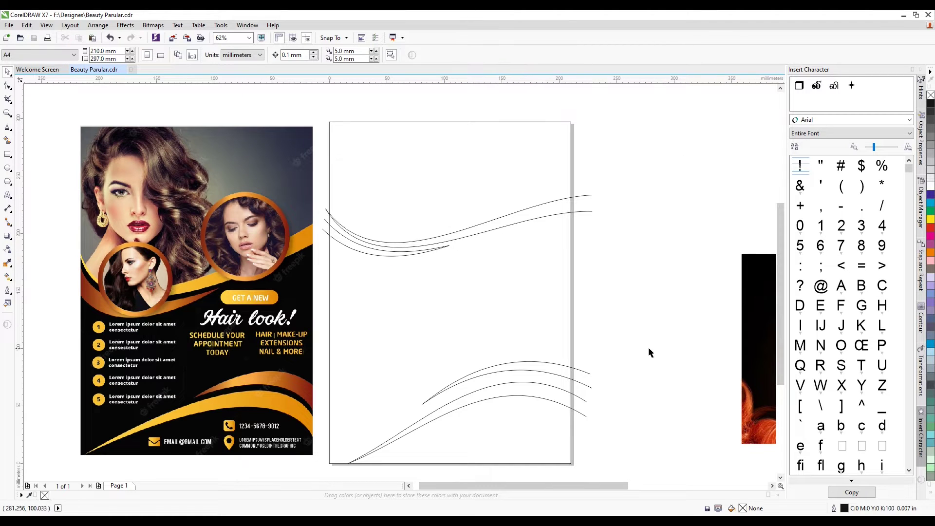
drag(649, 348, 401, 412)
click(644, 311)
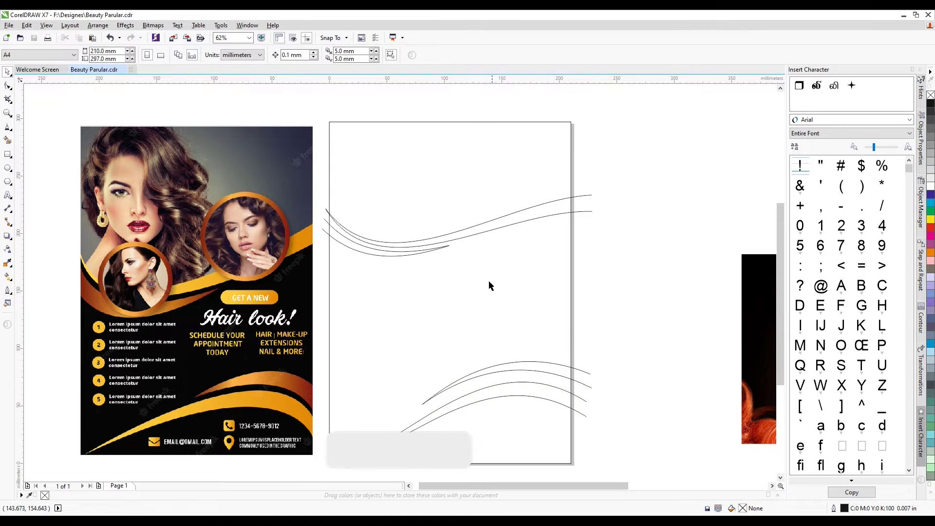
scroll(382, 209, down, 2)
scroll(381, 209, up, 2)
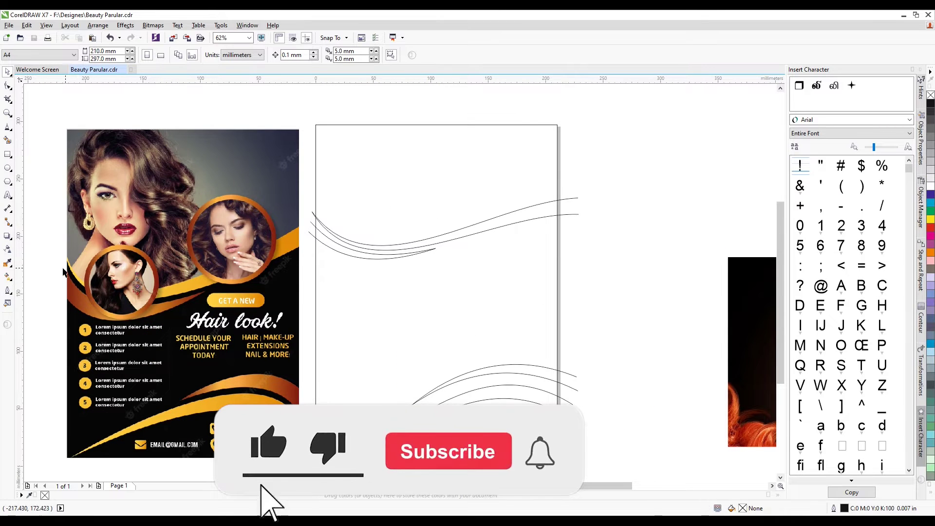
Step: Smart-fill the page area above the upper wave, the band between the waves and the area beneath them in grey-blue
click(8, 140)
click(396, 192)
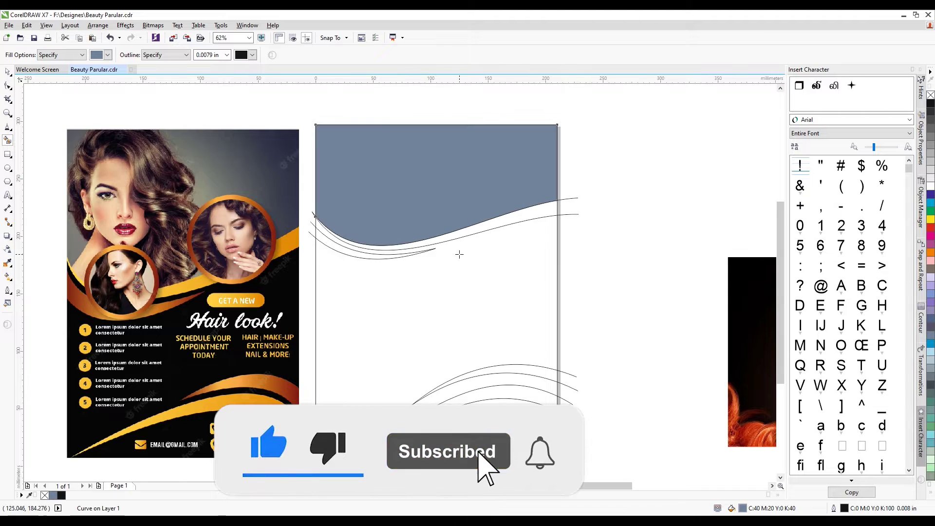
scroll(459, 254, up, 3)
click(441, 217)
click(259, 257)
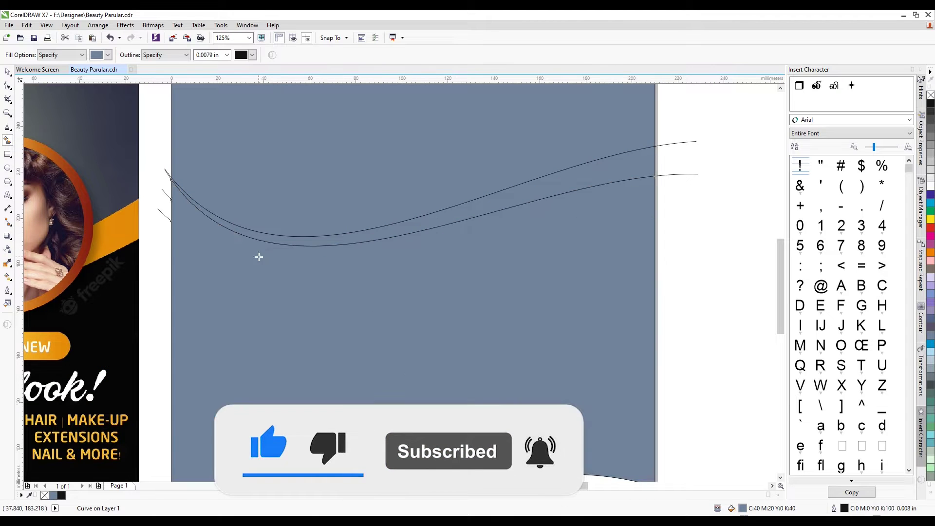
Step: Undo the fill of the page area beneath the waves
scroll(432, 224, down, 3)
key(ctrl+z)
key(ctrl+z)
scroll(411, 308, up, 3)
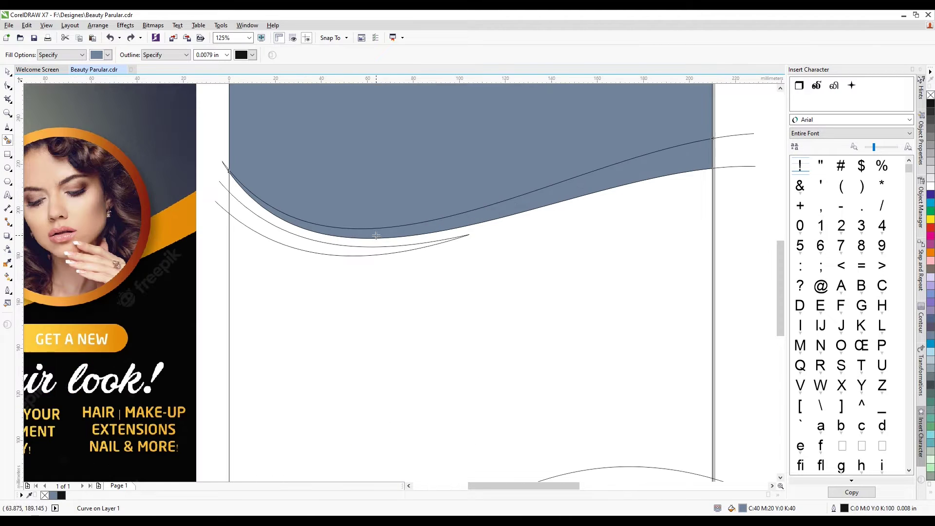
Step: Move the right end node of the lowest short curve onto the tip of the short curve above it
click(7, 85)
scroll(436, 241, up, 3)
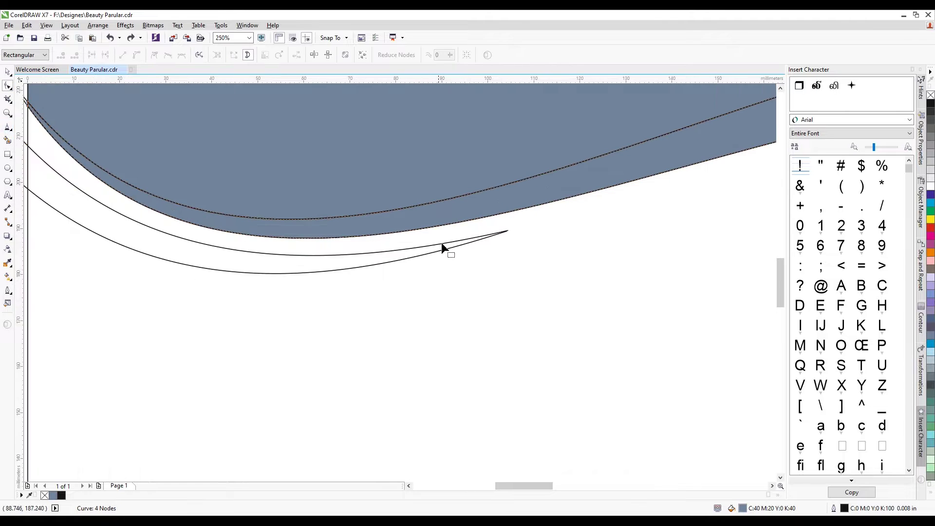
scroll(502, 243, up, 3)
scroll(516, 226, up, 1)
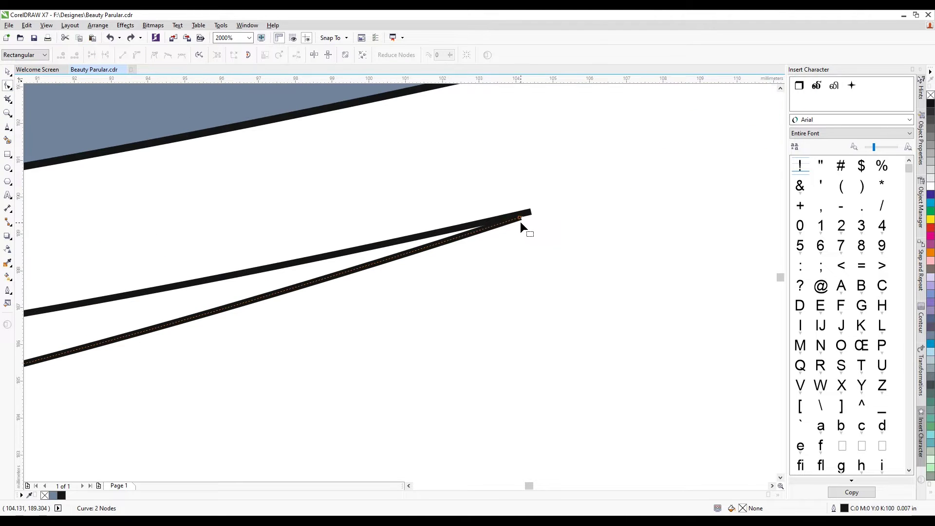
drag(520, 222, 533, 203)
scroll(533, 203, down, 4)
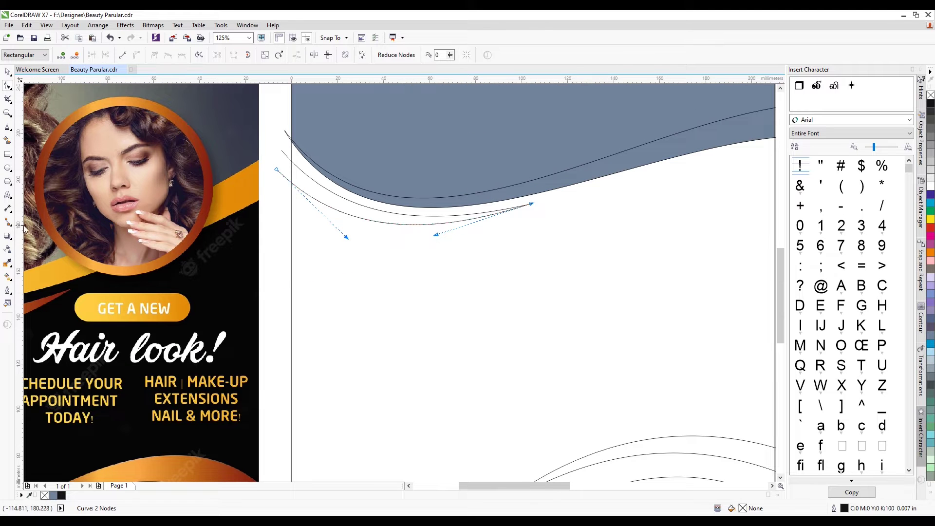
Step: Smart-fill the crescent between the short curves, the middle page area, both lower swoosh bands and the bottom area in grey-blue
click(7, 140)
click(320, 188)
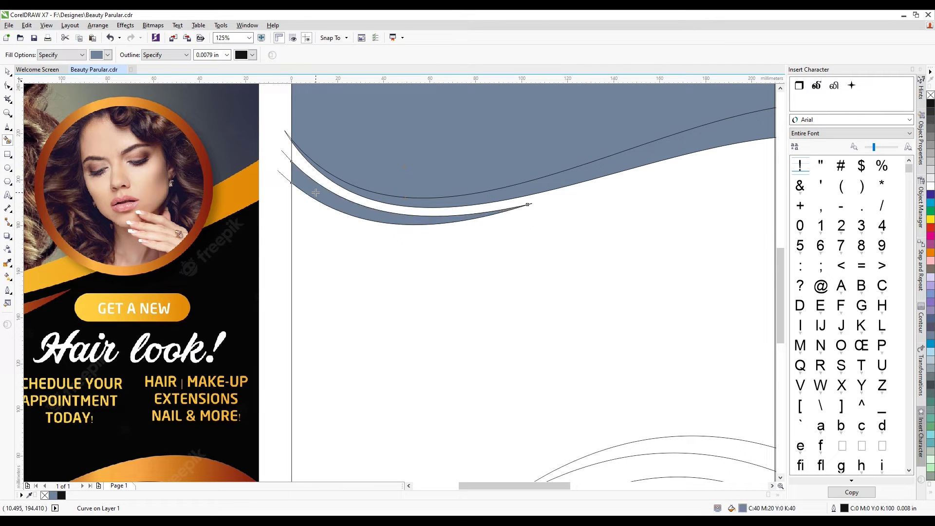
scroll(320, 188, down, 1)
click(358, 262)
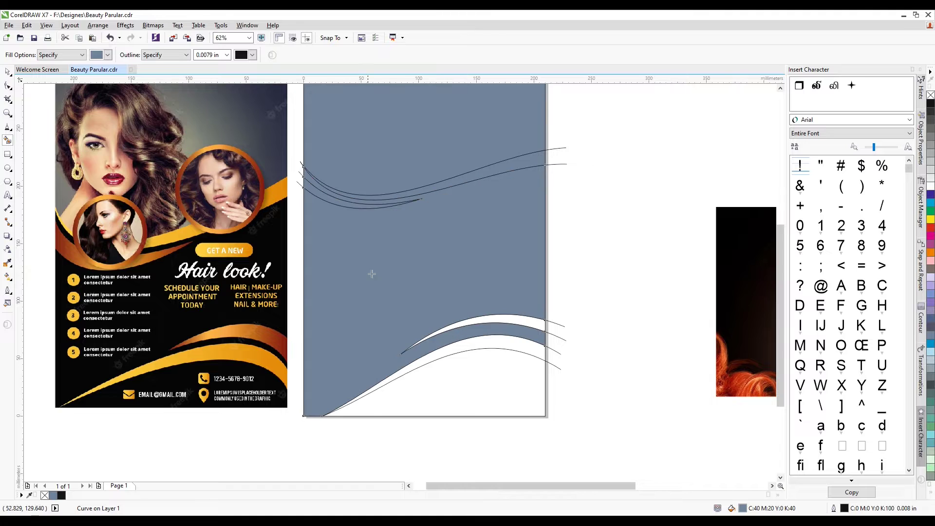
scroll(517, 348, up, 1)
click(498, 290)
scroll(498, 290, down, 1)
click(507, 339)
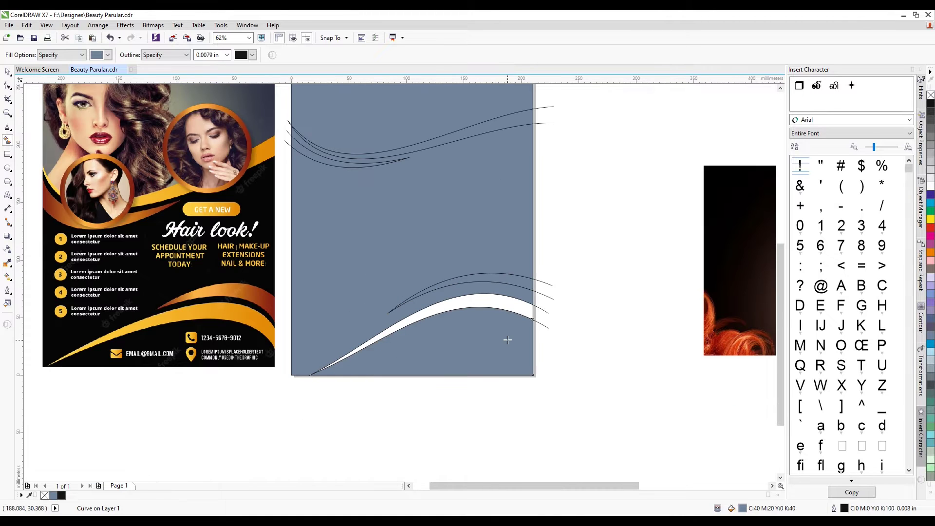
click(483, 305)
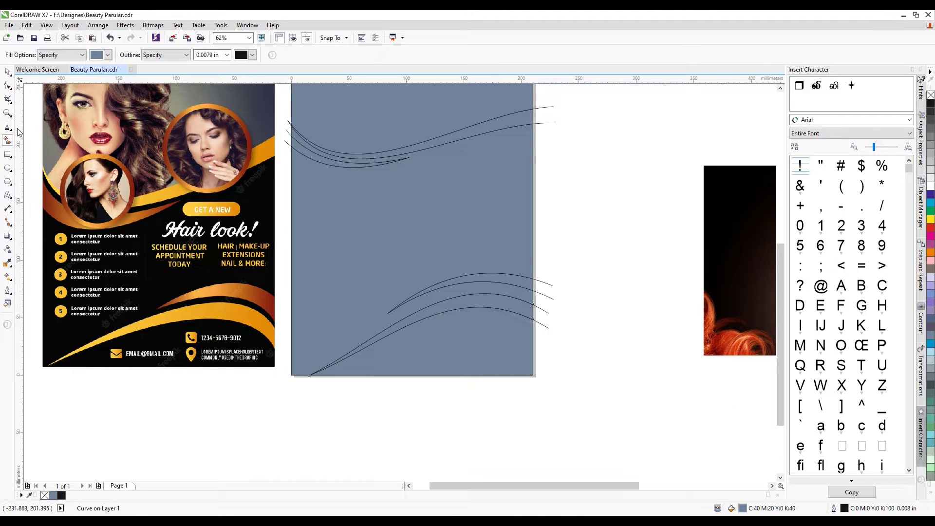
Step: Delete the four original lower swoosh curves that overhang the page's right edge, keeping the filled shapes
click(8, 72)
click(574, 316)
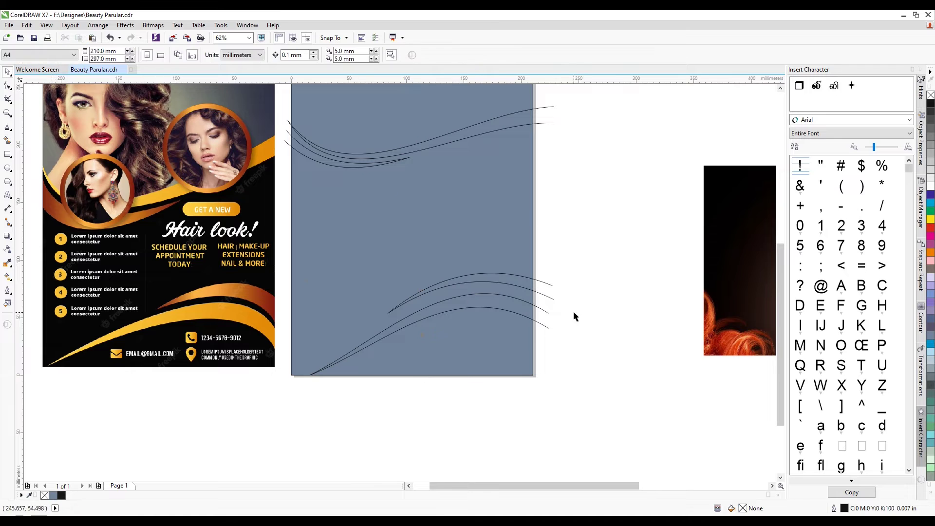
click(546, 325)
click(552, 325)
click(548, 310)
click(549, 310)
scroll(549, 306, up, 2)
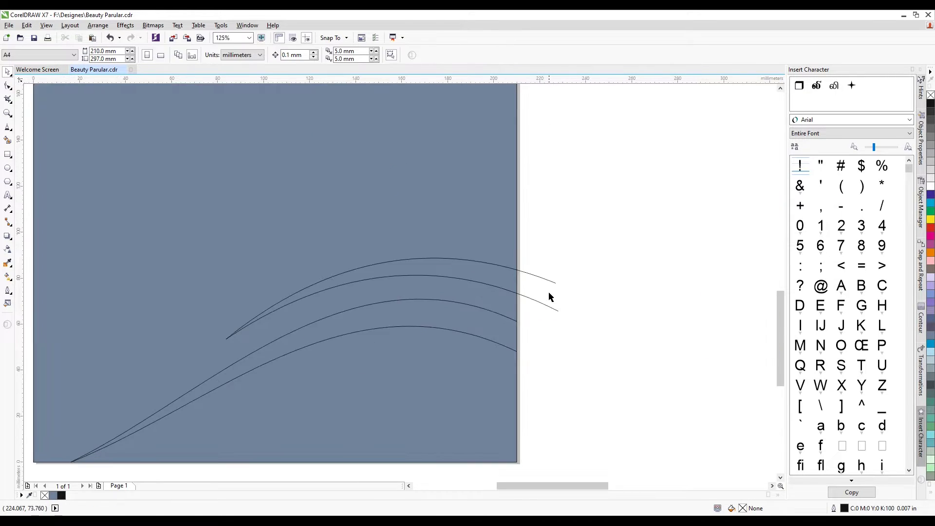
click(552, 308)
click(547, 277)
scroll(548, 328, down, 2)
scroll(538, 133, up, 2)
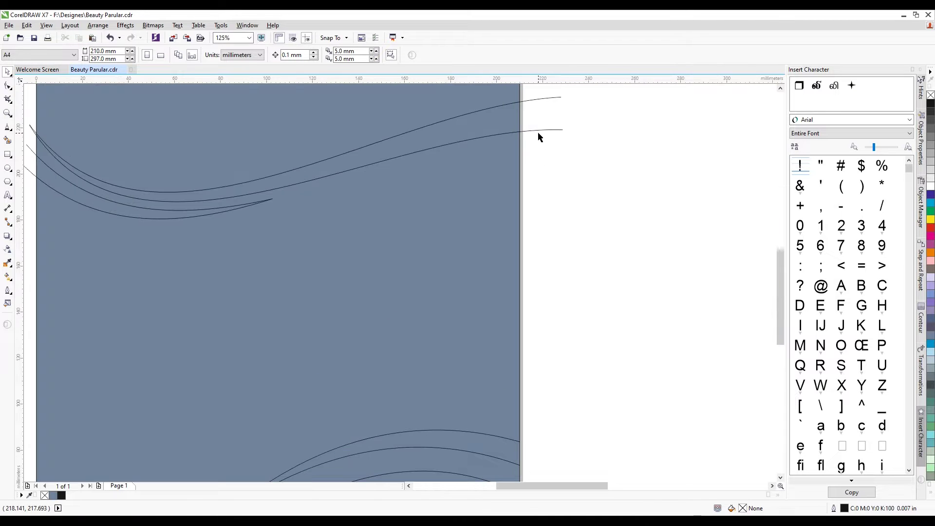
Step: Delete the two long original wave curves that overhang the upper part of the page
click(538, 130)
key(Delete)
scroll(584, 239, down, 2)
scroll(592, 194, up, 1)
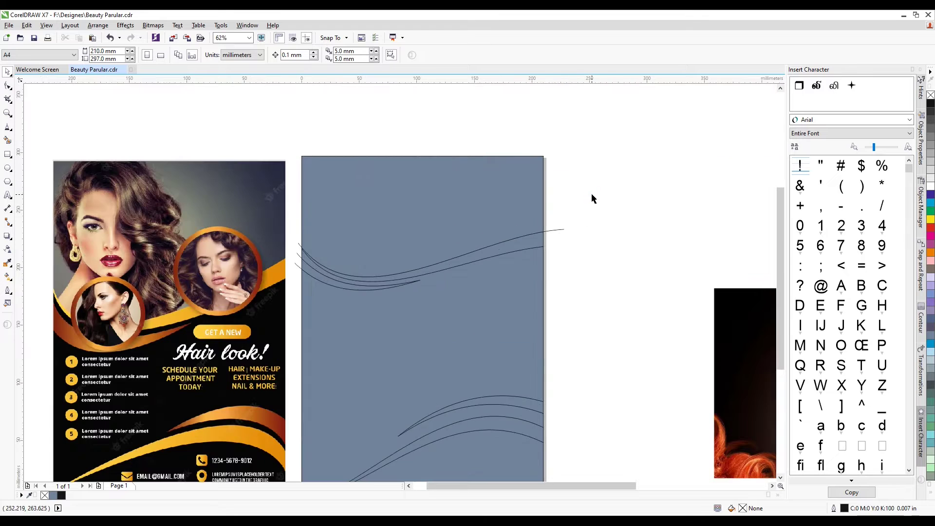
click(559, 234)
click(612, 265)
Step: Delete the two short original curves that overhang the page's left edge beside the crescent
scroll(296, 253, up, 2)
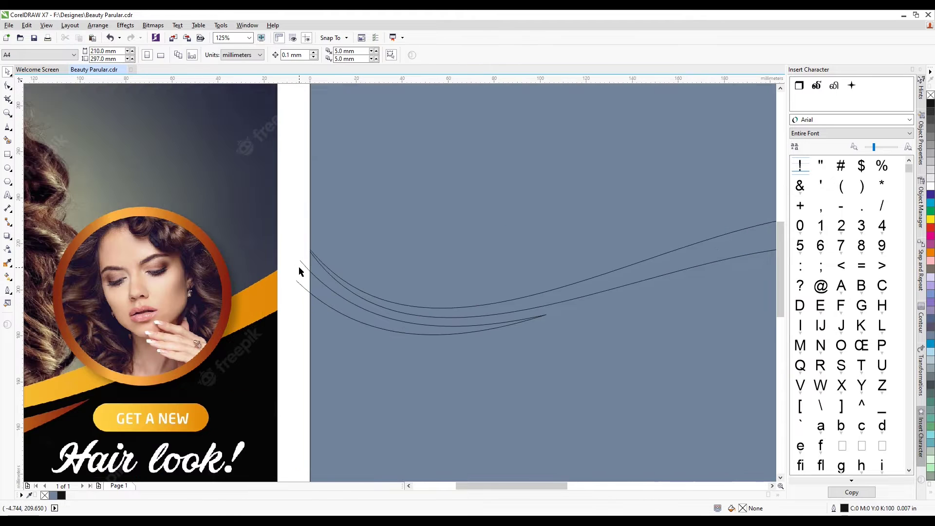
click(302, 263)
key(Delete)
click(303, 287)
key(Delete)
scroll(418, 312, down, 2)
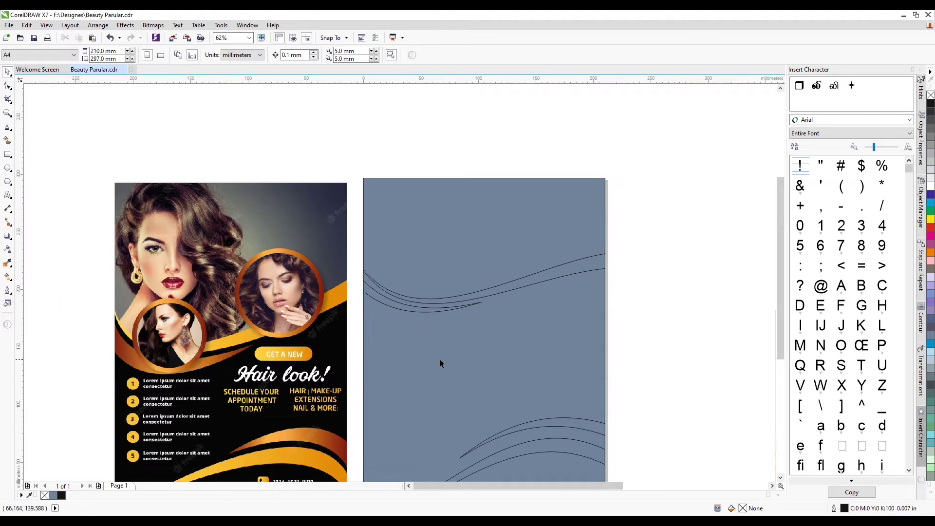
Step: Give the band between the long waves a left-to-right linear fountain fill starting in golden yellow sampled from the reference flyer
click(541, 282)
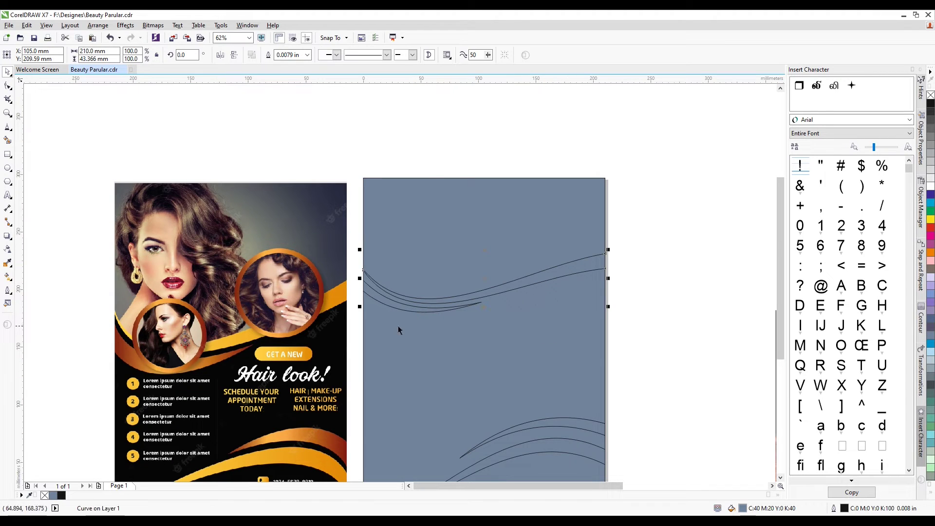
click(7, 276)
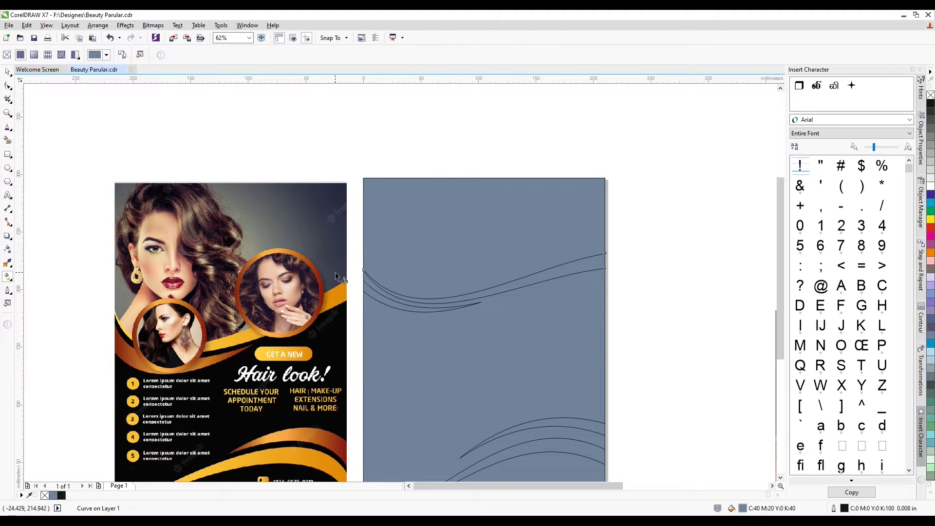
drag(371, 277, 605, 261)
click(365, 271)
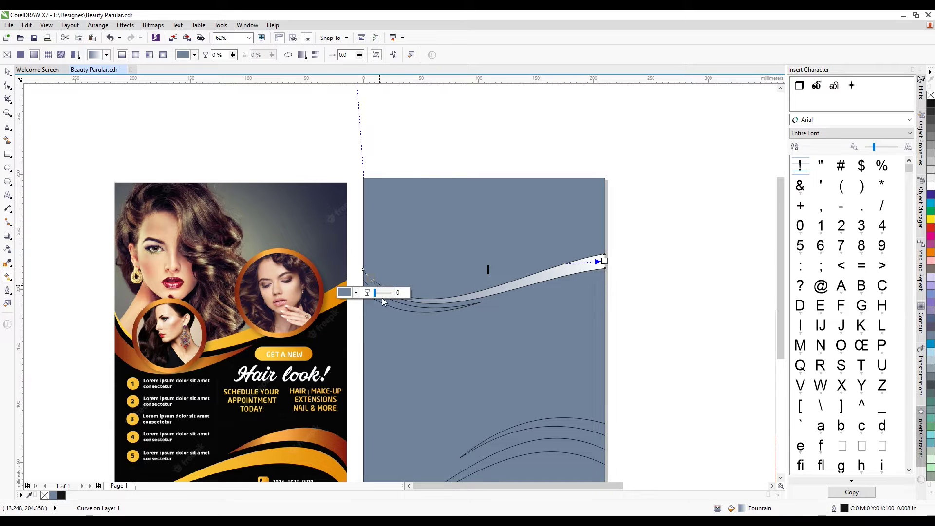
click(358, 292)
click(376, 313)
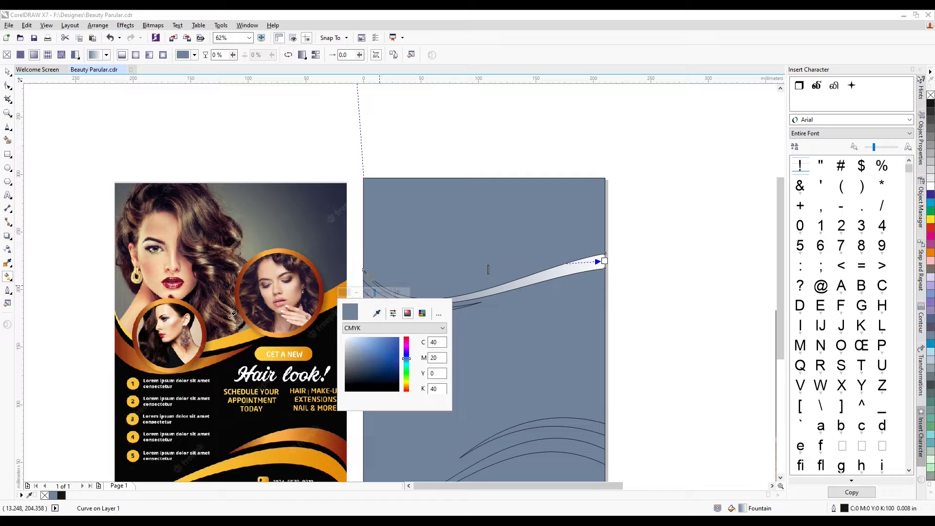
click(133, 331)
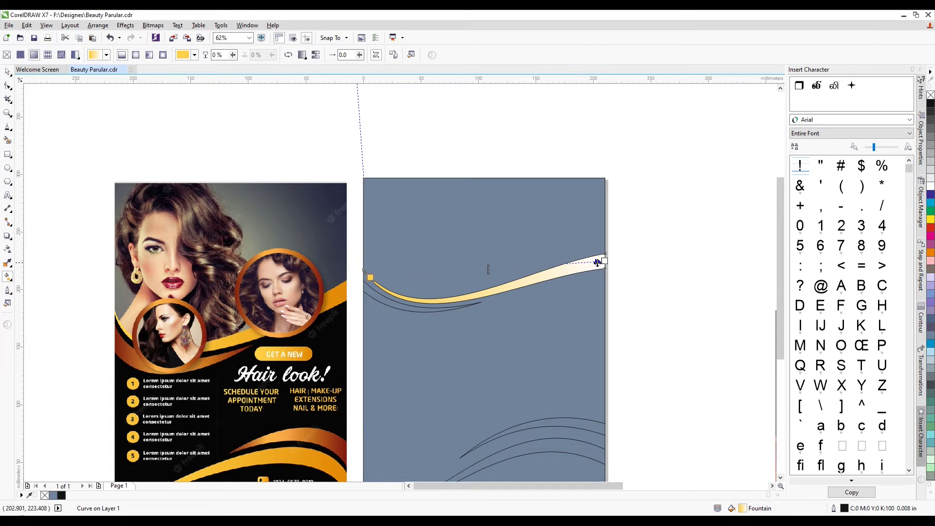
Step: Set the right end colour of the wave's fountain fill to orange #E08A08 sampled from the reference flyer
click(604, 261)
click(590, 276)
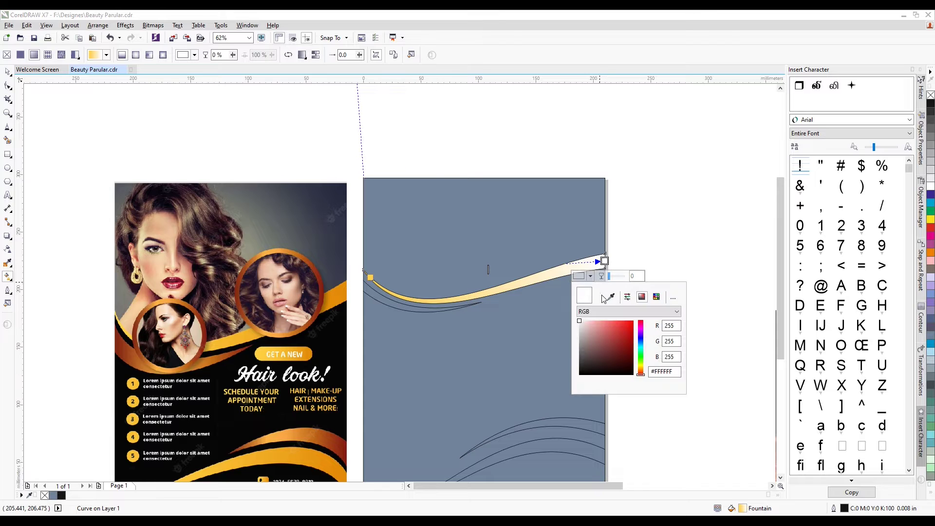
click(611, 297)
click(346, 288)
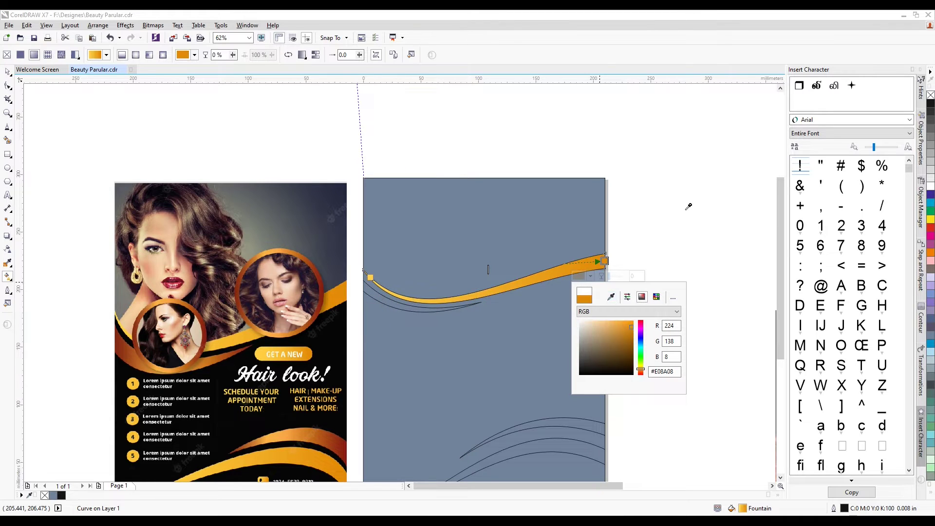
click(688, 216)
click(8, 72)
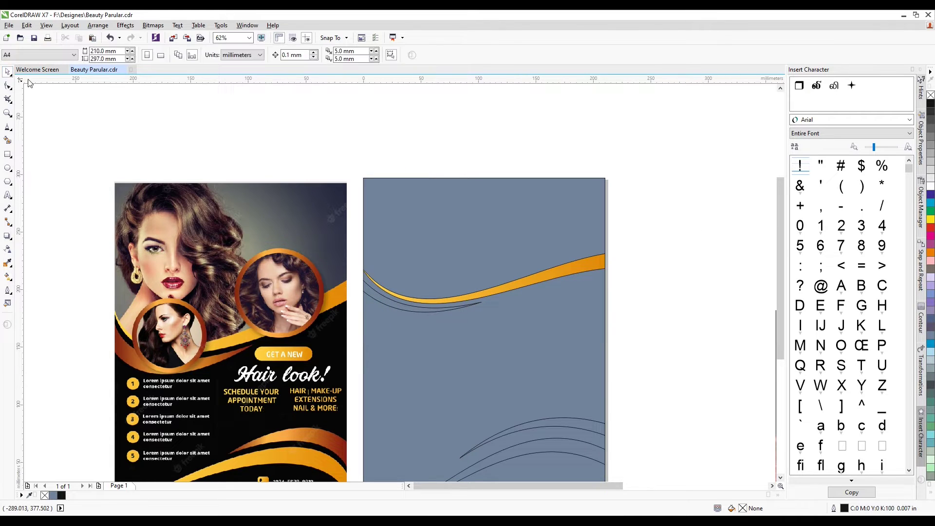
Step: Move the red-haired woman's photo closer to the page, mirror it horizontally and scale it down slightly
scroll(471, 239, down, 1)
drag(725, 296, 658, 269)
scroll(567, 267, down, 1)
scroll(624, 268, up, 1)
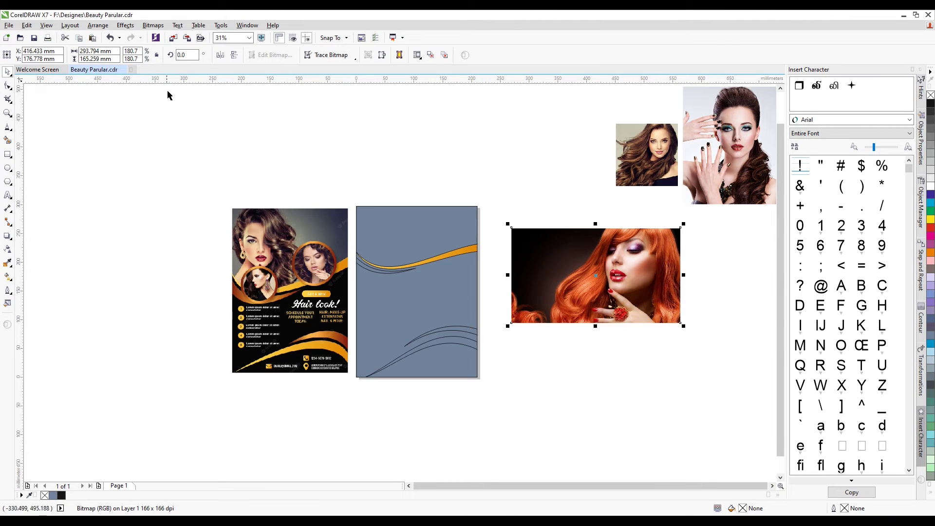
click(220, 56)
drag(684, 224, 663, 235)
Step: PowerClip the red-haired woman's photo inside the page area above the upper wave
right_click(604, 286)
click(633, 30)
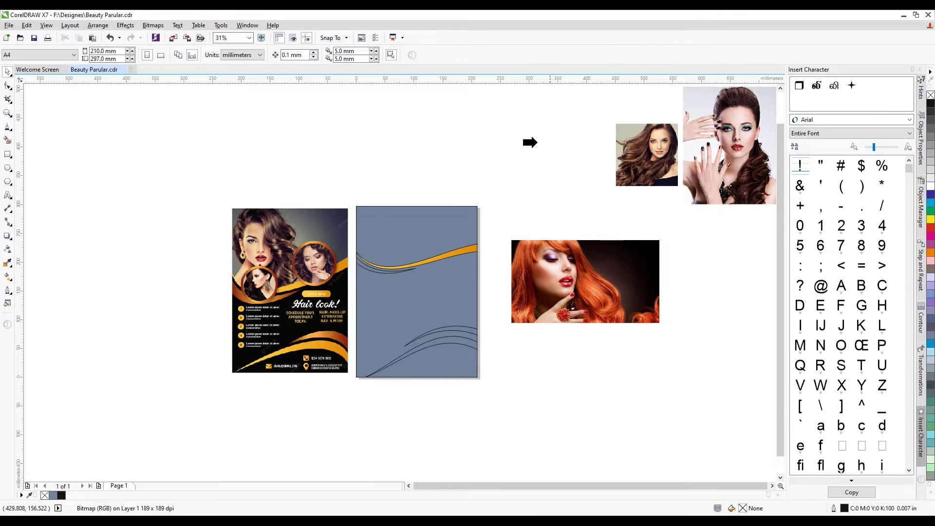
click(421, 231)
Step: Edit the PowerClip contents, scale the photo to about 227 × 128 mm, position it over the frame and finish editing
scroll(423, 231, up, 2)
click(379, 316)
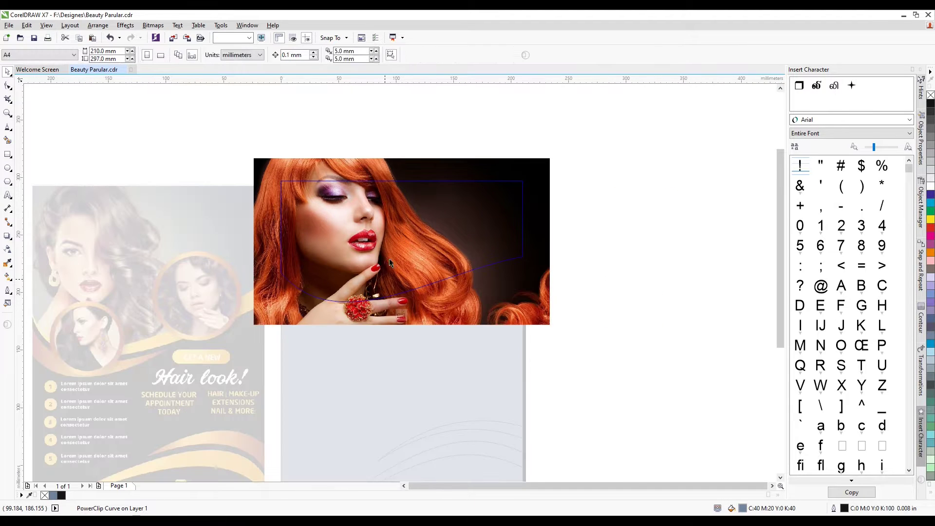
drag(552, 328, 527, 302)
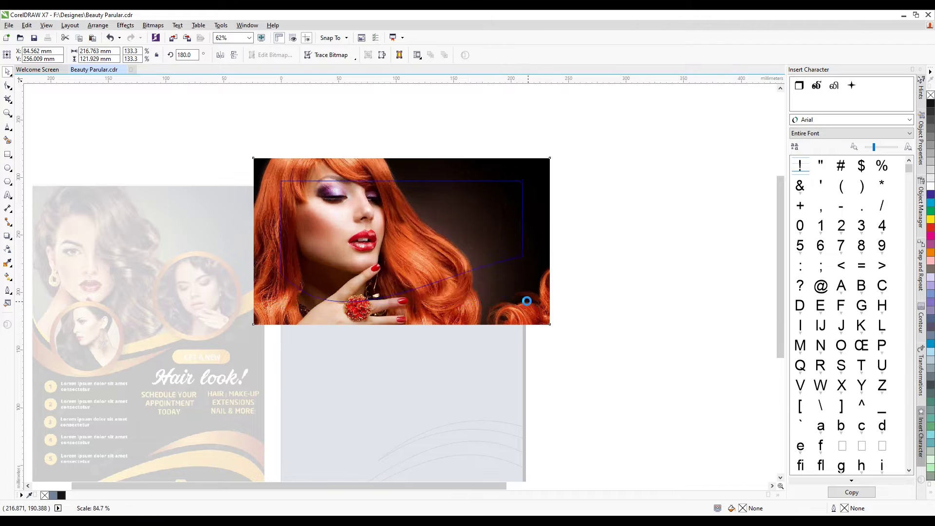
drag(454, 265, 472, 270)
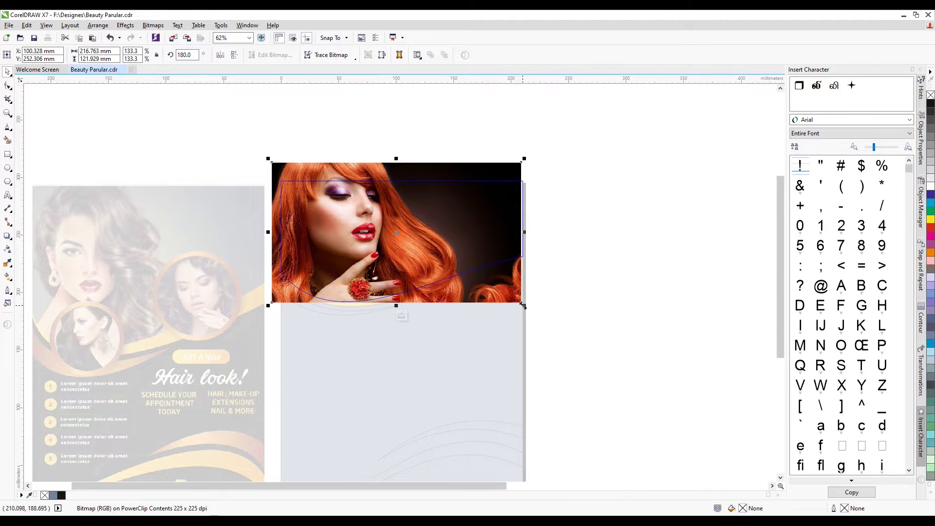
drag(522, 305, 535, 317)
click(403, 315)
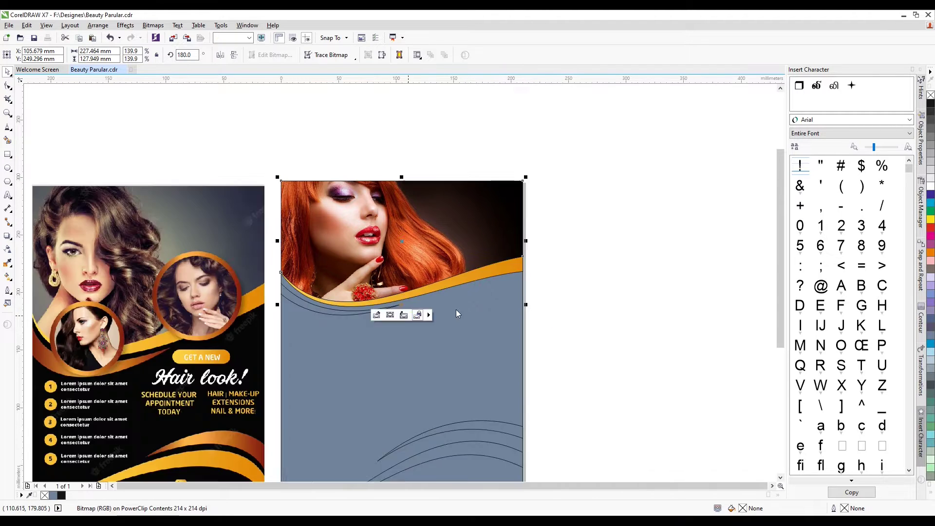
key(Escape)
click(301, 305)
scroll(504, 275, down, 2)
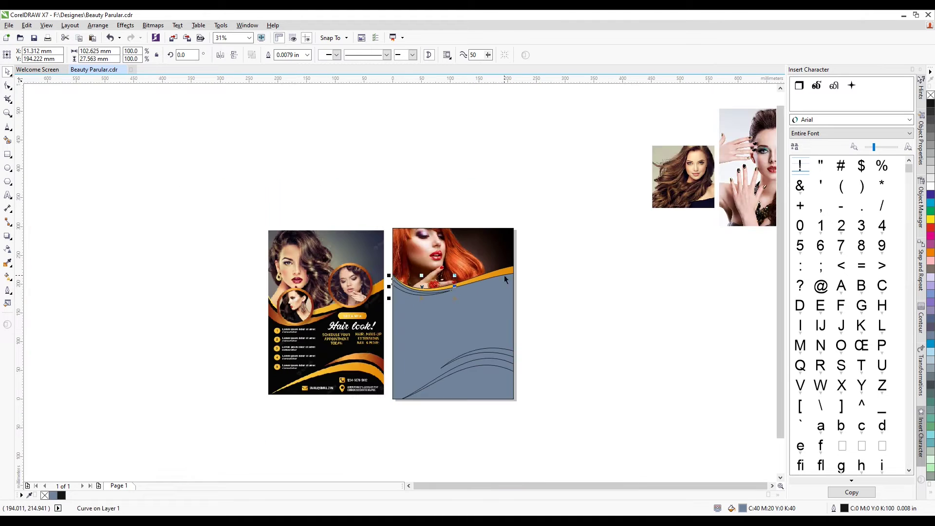
scroll(453, 280, up, 2)
key(Escape)
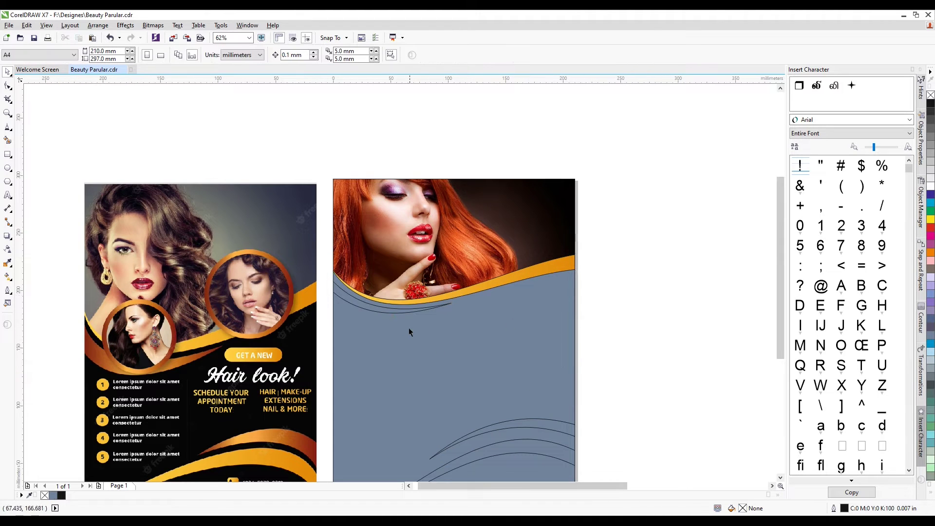
Step: Apply a linear fountain fill along the length of the small swoosh beneath the upper wave
click(378, 312)
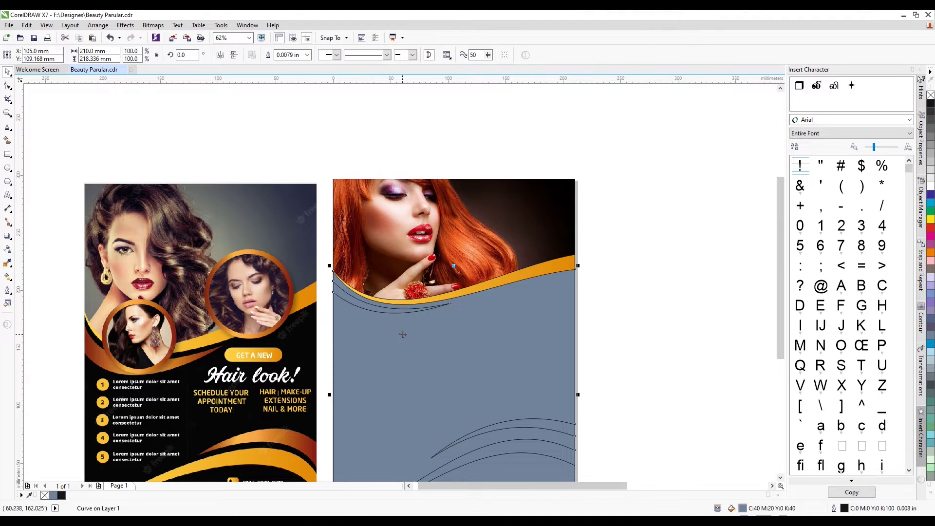
key(Tab)
click(359, 302)
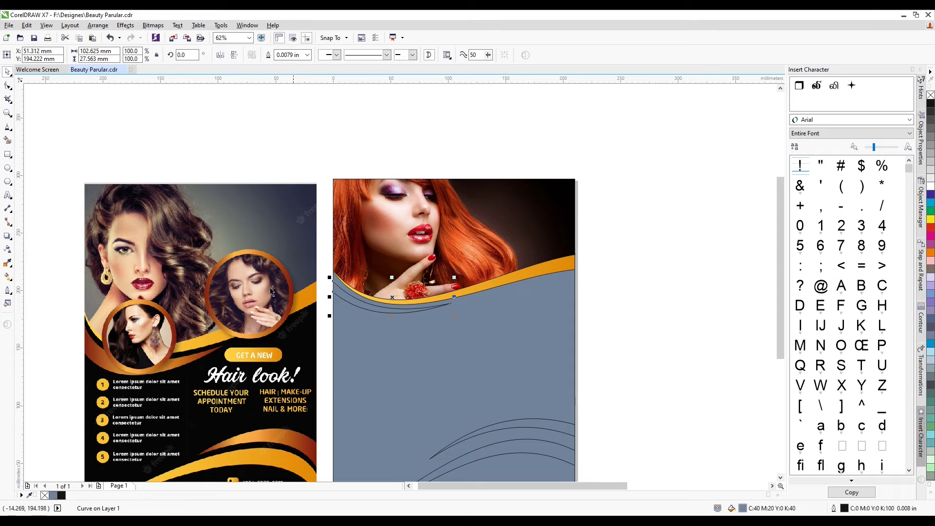
click(8, 276)
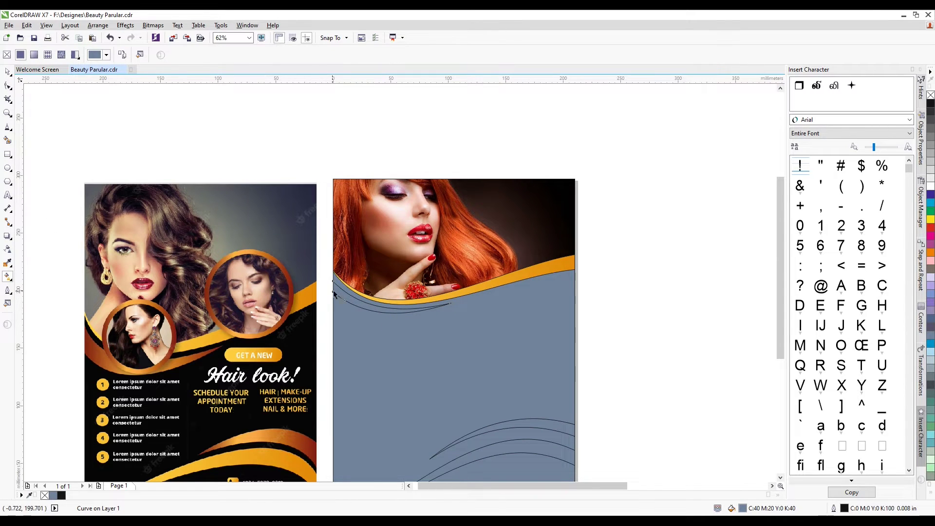
drag(449, 305, 333, 296)
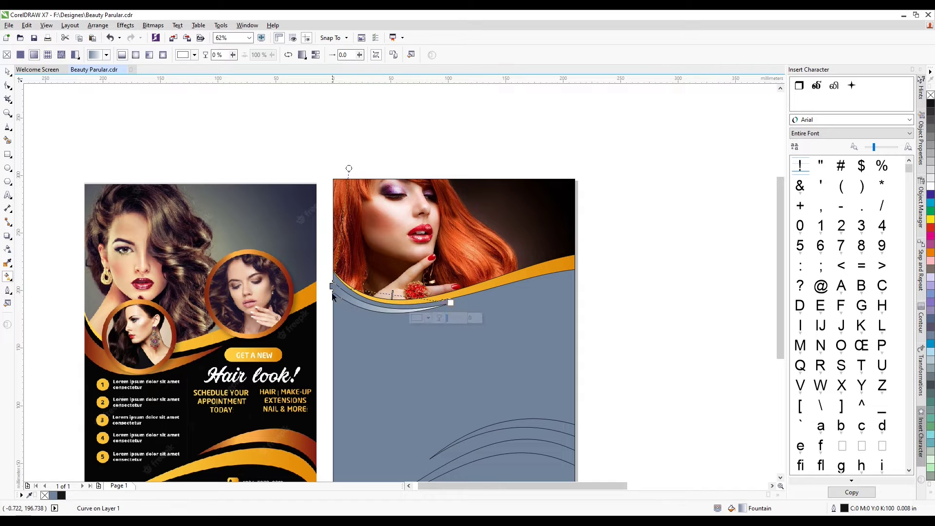
Step: Set the left end colour of the small swoosh's fountain fill to dark red #913118 sampled from the reference flyer
click(332, 286)
click(310, 301)
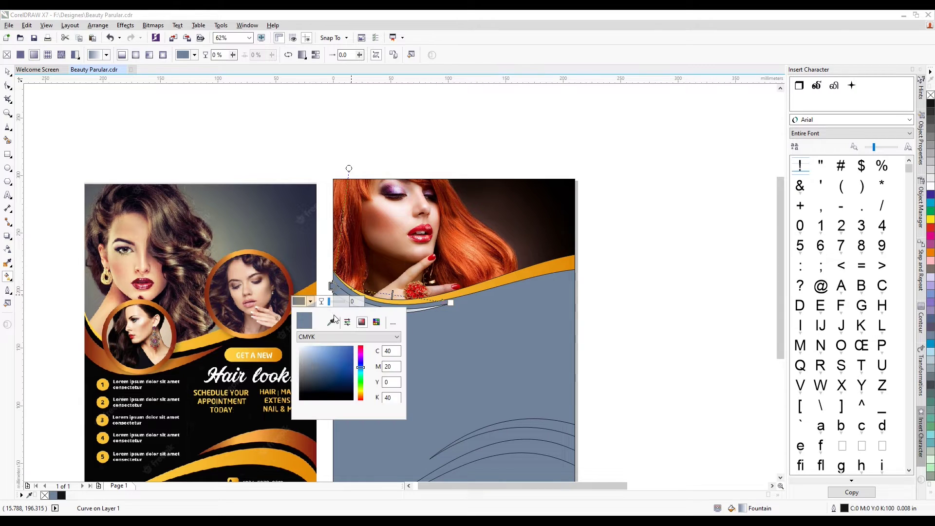
click(330, 322)
click(100, 344)
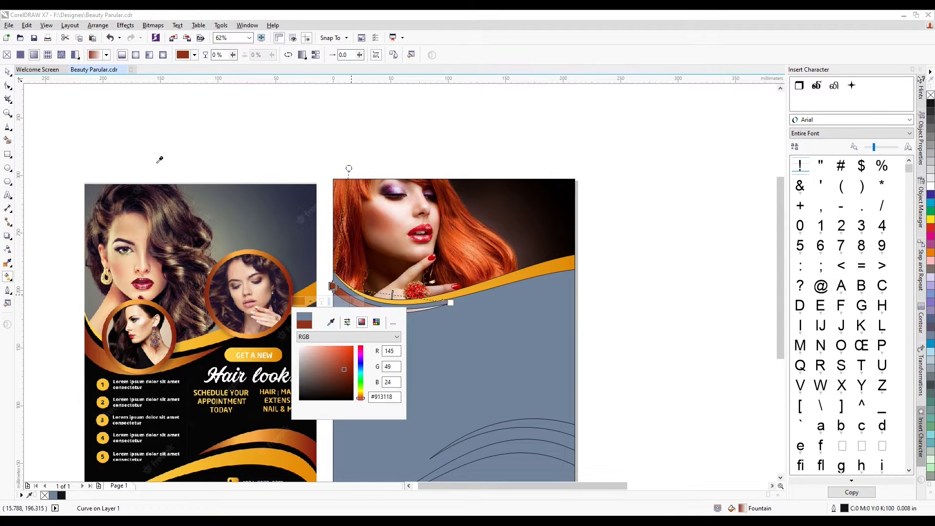
click(169, 131)
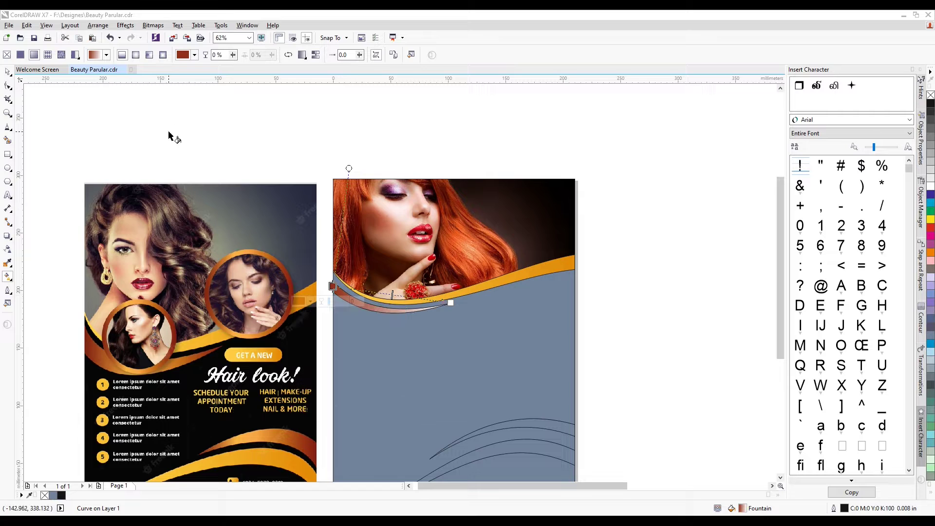
Step: Add a colour stop at 44% in the small swoosh's fountain fill and colour it light orange sampled from the reference flyer's lower swoosh
double_click(385, 294)
click(362, 309)
click(382, 330)
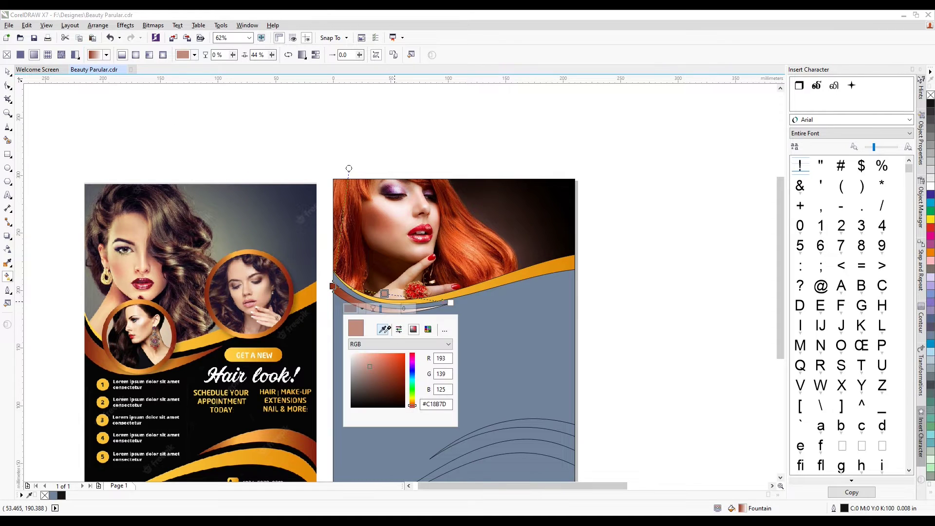
click(273, 449)
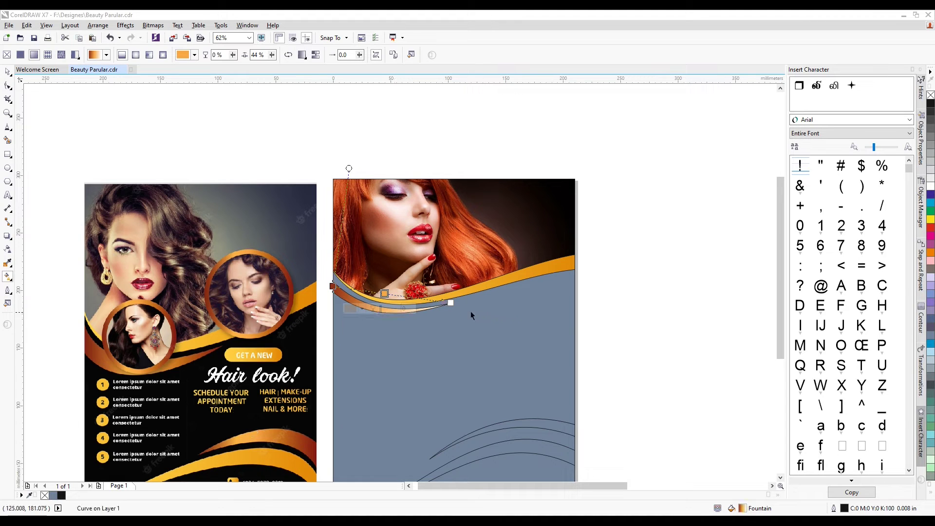
Step: Set the right end colour of the small swoosh's fountain fill to dark red #872B13 sampled from the reference flyer
click(451, 303)
click(428, 318)
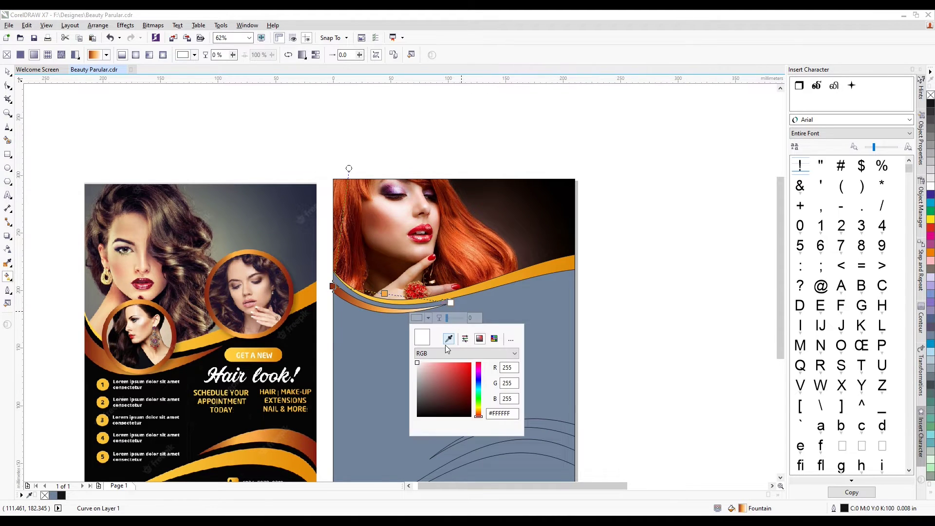
click(449, 339)
click(91, 342)
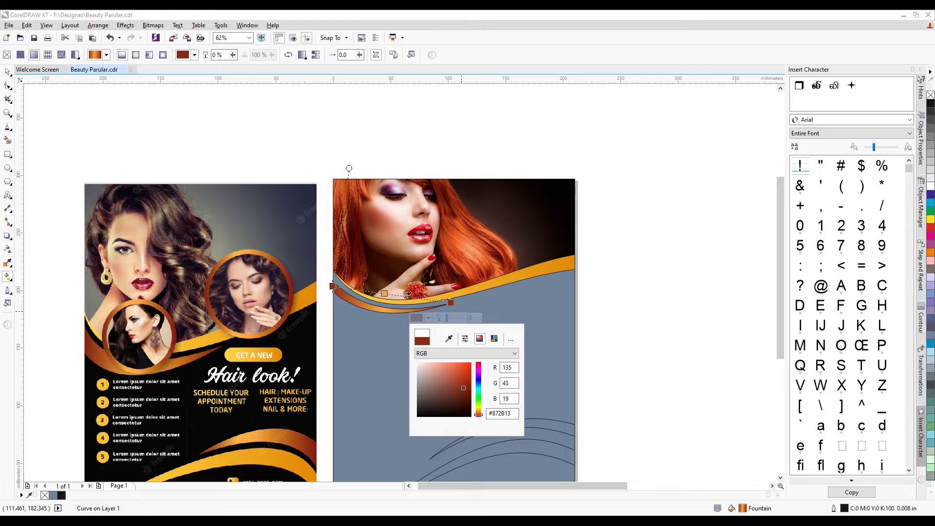
click(622, 294)
click(9, 72)
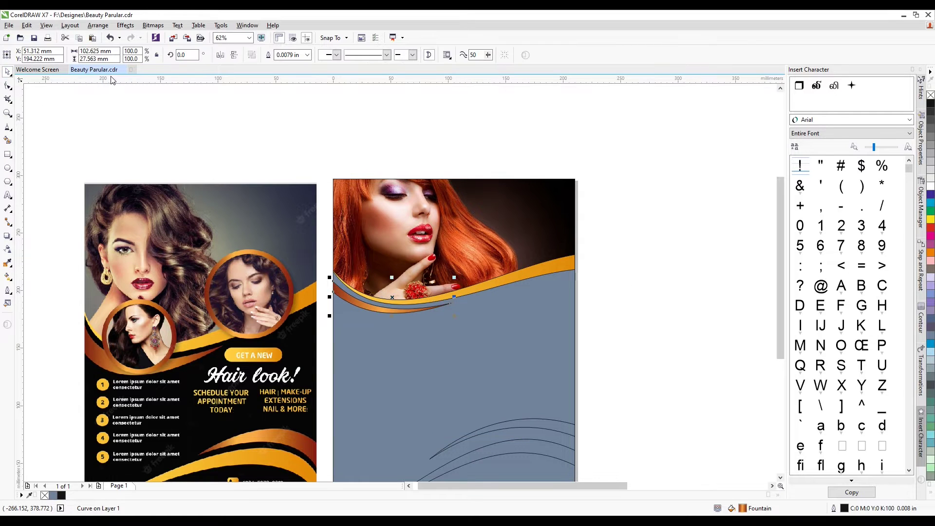
Step: Fill the large background shape between the upper and lower waves with black
scroll(385, 218, down, 1)
click(577, 285)
scroll(455, 306, up, 2)
click(454, 292)
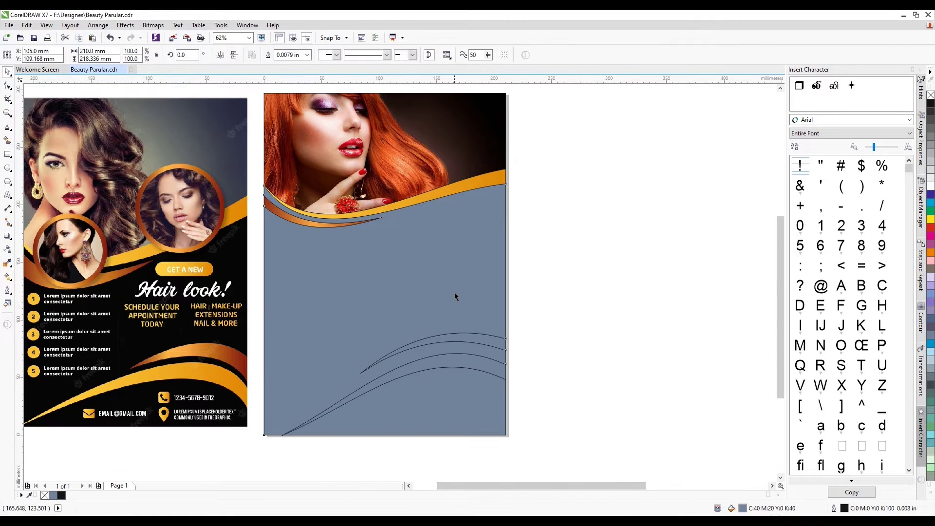
click(931, 103)
click(536, 230)
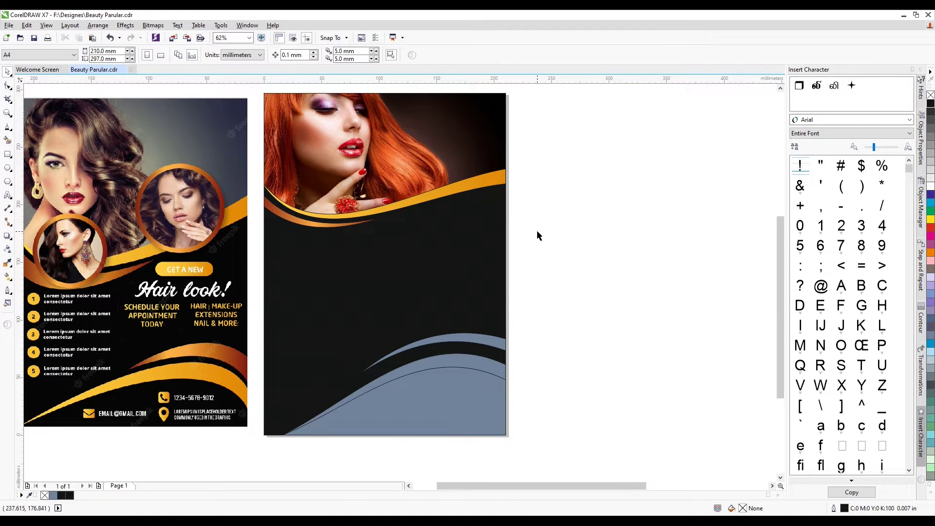
Step: Copy only the fill property from the small upper swoosh to the thin swoosh above the lower wave
scroll(537, 230, down, 2)
scroll(502, 293, up, 2)
click(502, 292)
click(657, 286)
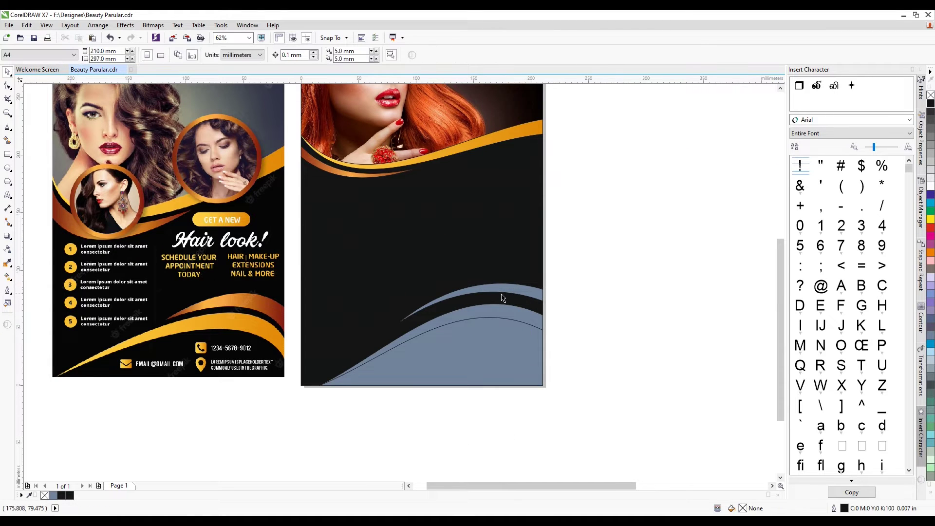
click(491, 289)
click(26, 25)
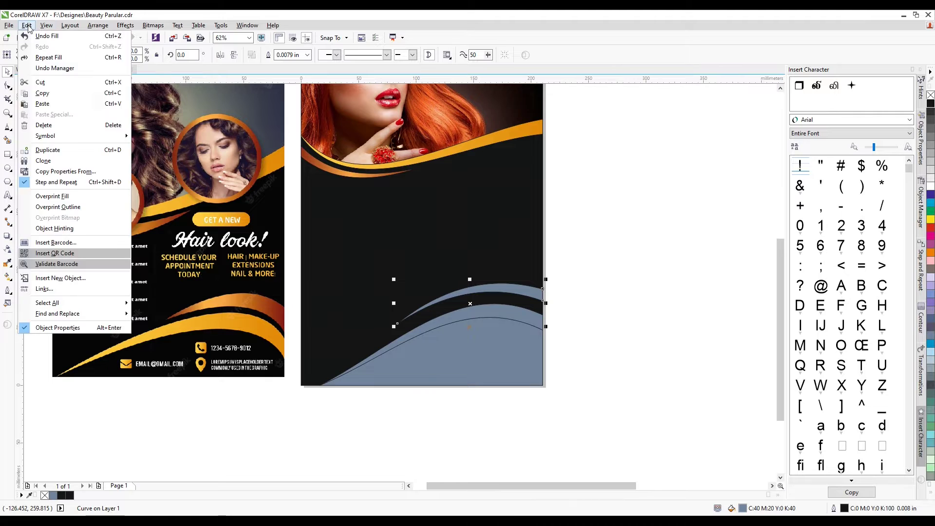
mouse_move(46, 26)
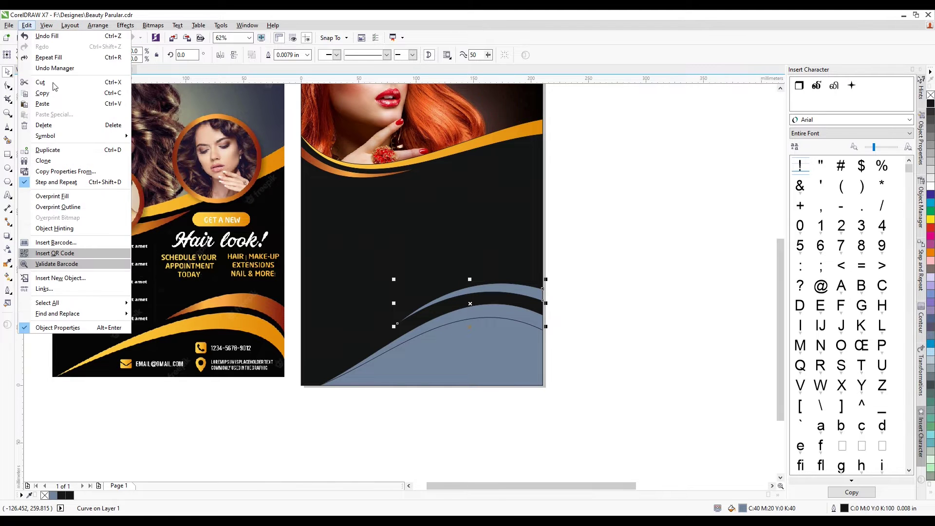
click(74, 172)
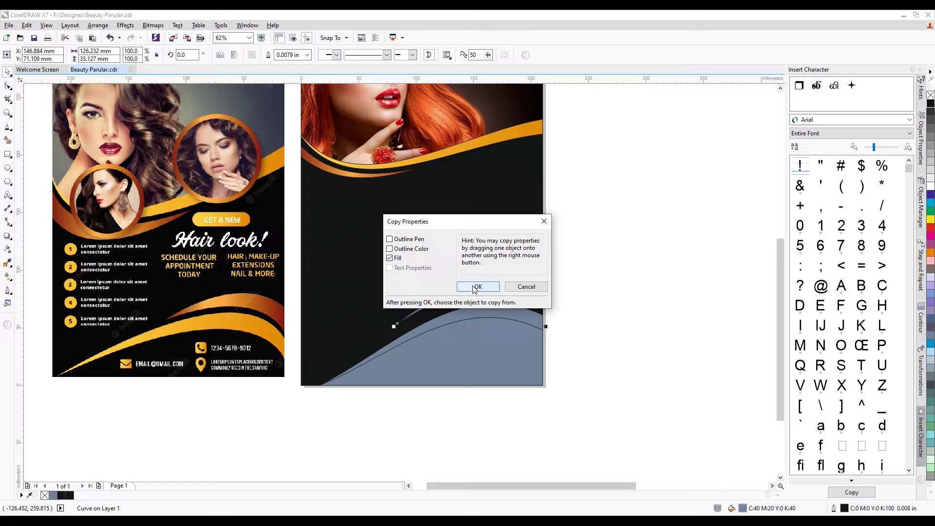
click(477, 287)
click(331, 169)
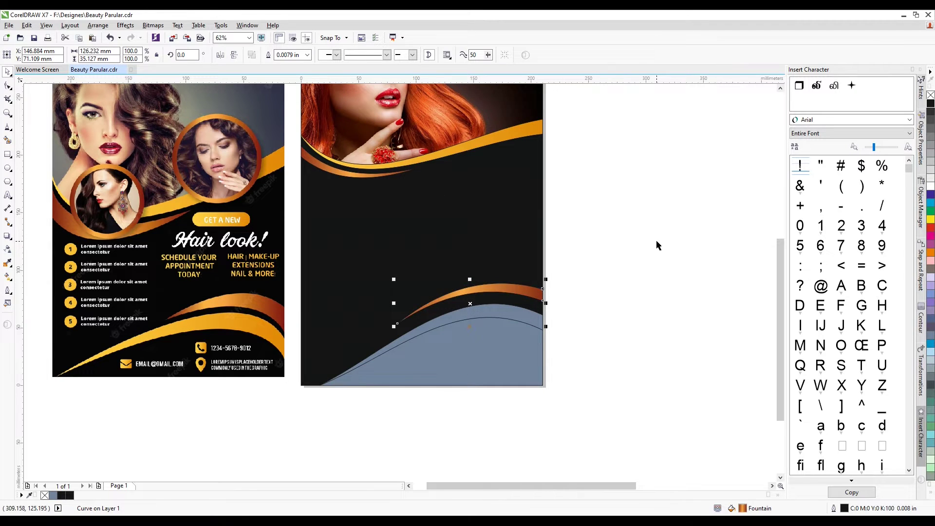
click(656, 241)
Step: Copy only the fill property from the golden upper wave to the lower wave
click(491, 311)
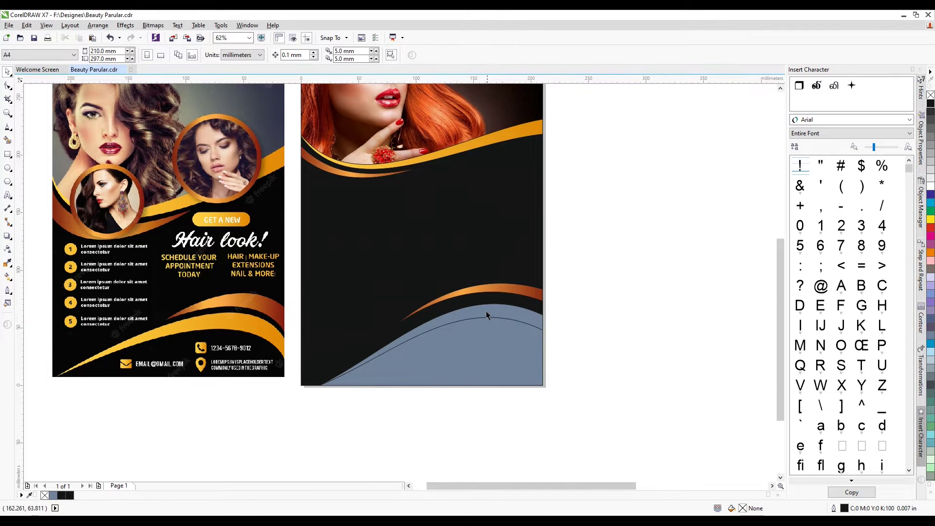
scroll(485, 308, down, 3)
scroll(578, 307, up, 3)
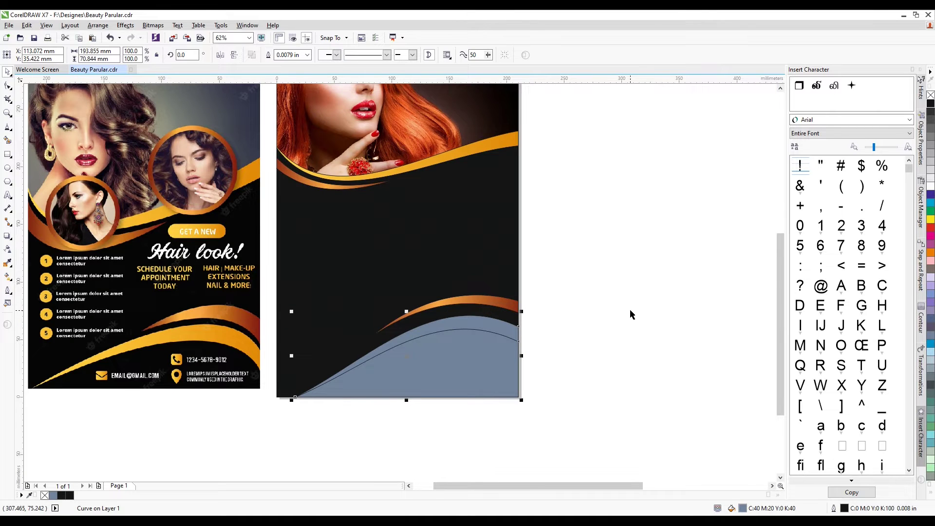
scroll(489, 300, down, 3)
scroll(488, 306, up, 3)
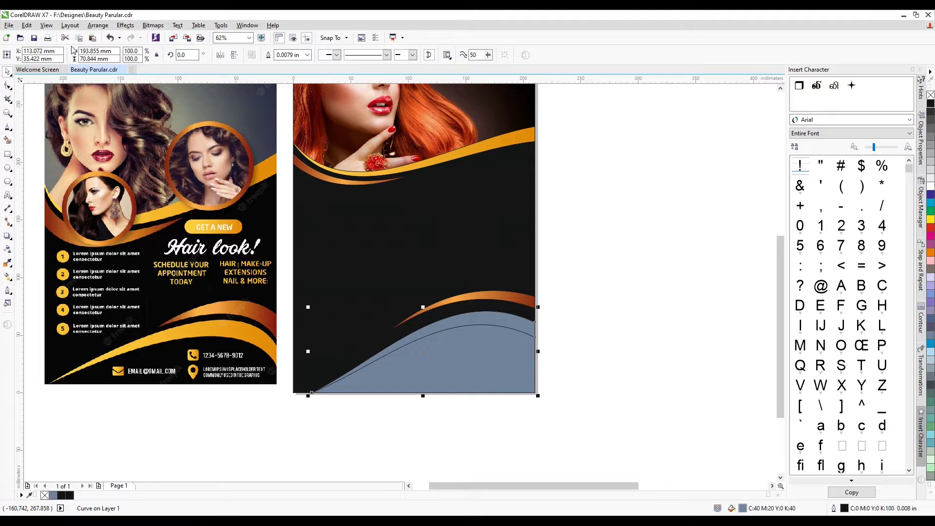
click(27, 25)
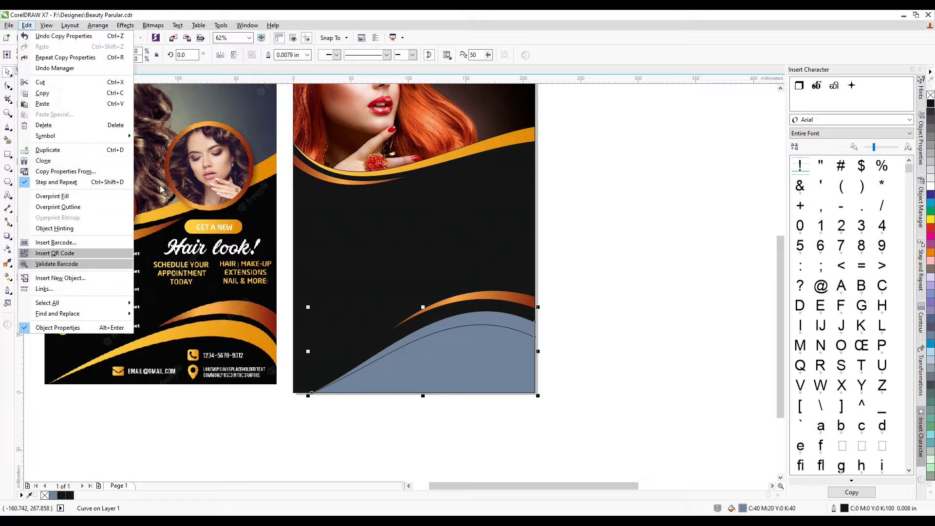
click(67, 171)
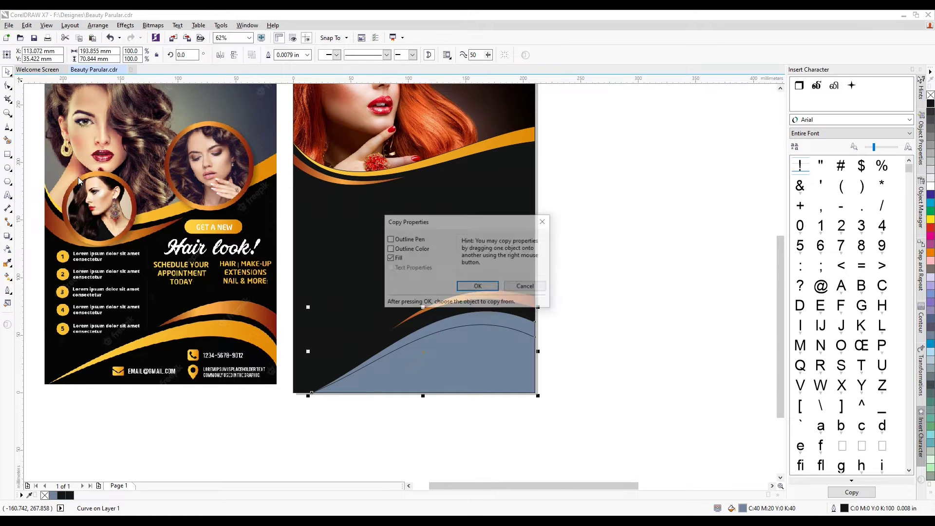
click(478, 286)
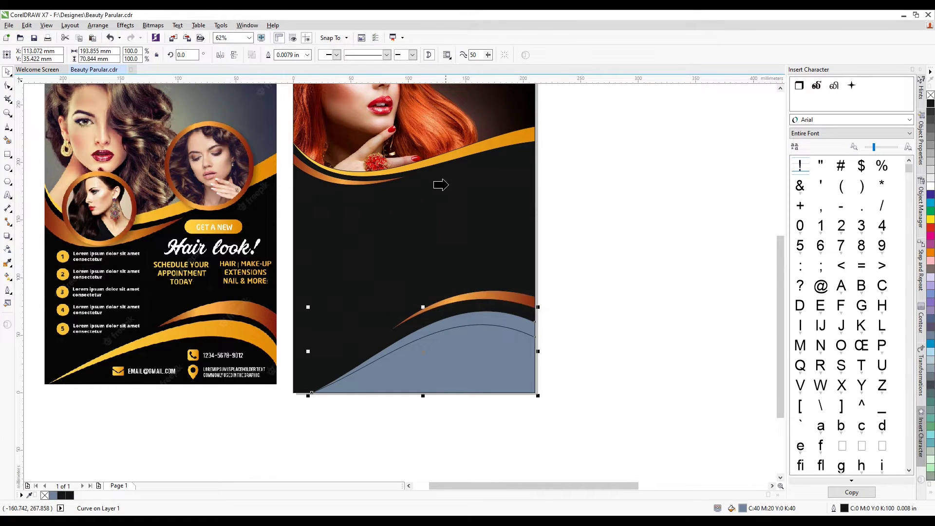
click(487, 144)
click(617, 216)
click(498, 296)
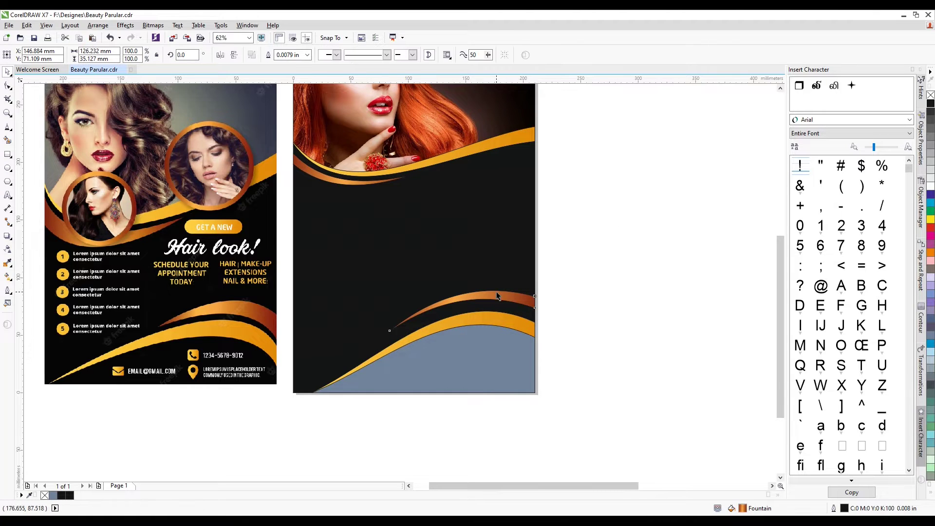
scroll(498, 296, up, 3)
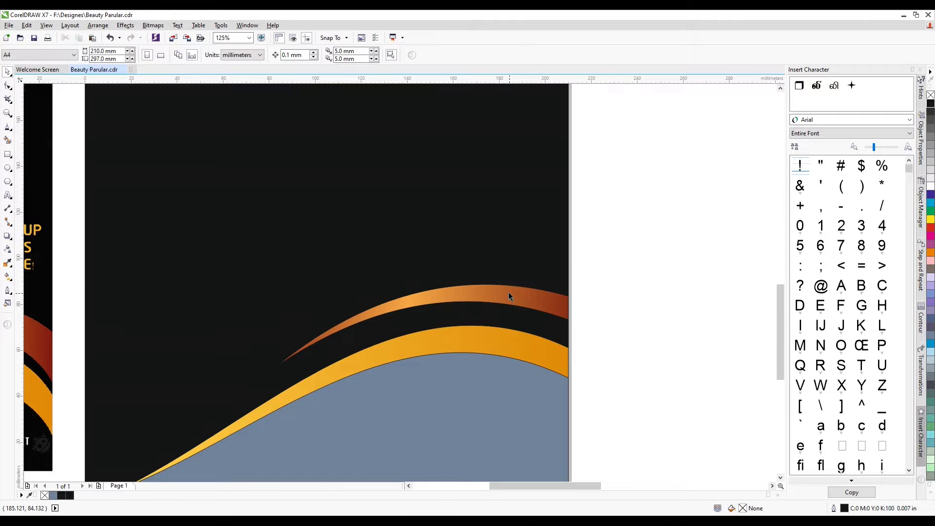
drag(501, 290, 496, 262)
key(ctrl+z)
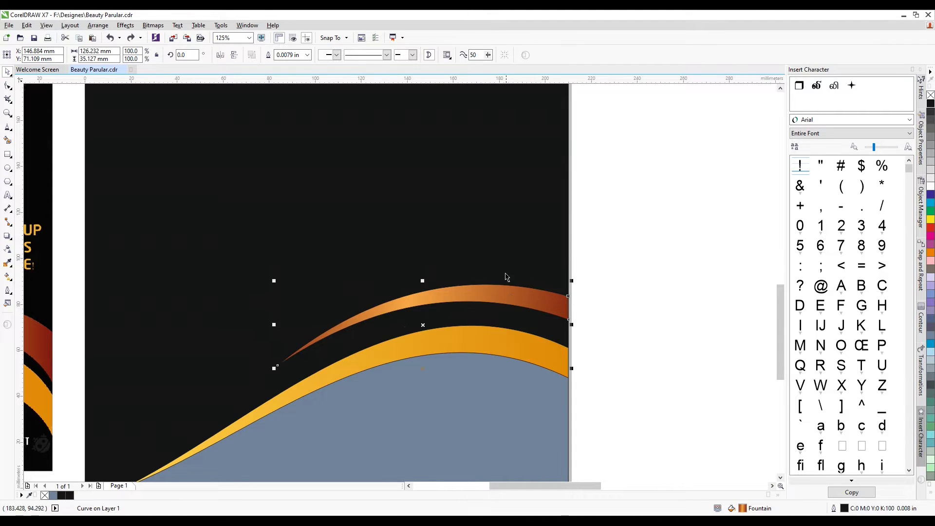
Step: Stretch the thin swoosh above the lower wave vertically to about 41.4 mm high and shift it slightly down and right
scroll(399, 286, down, 1)
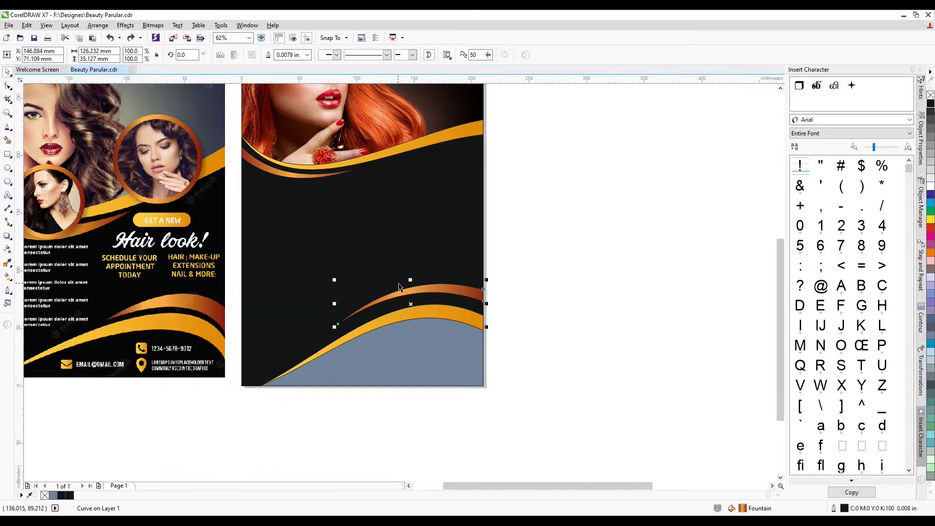
scroll(423, 289, up, 1)
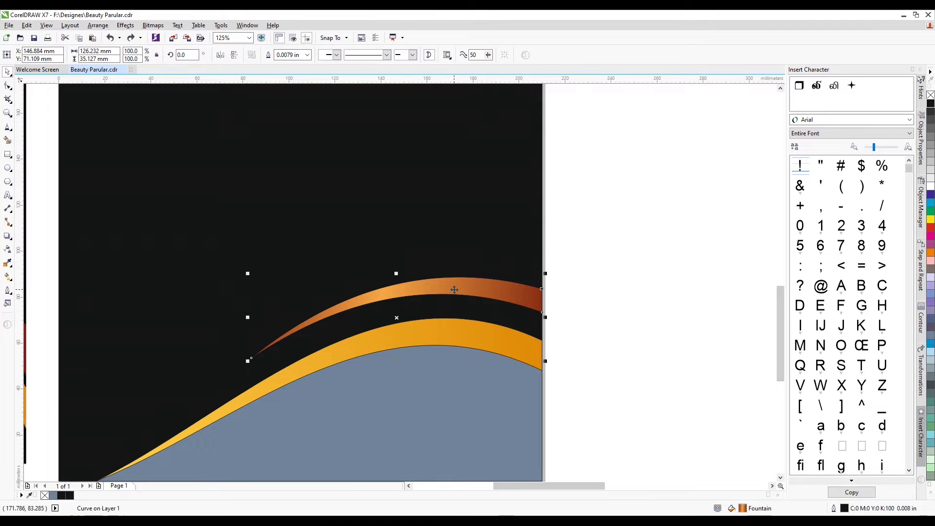
drag(397, 273, 436, 289)
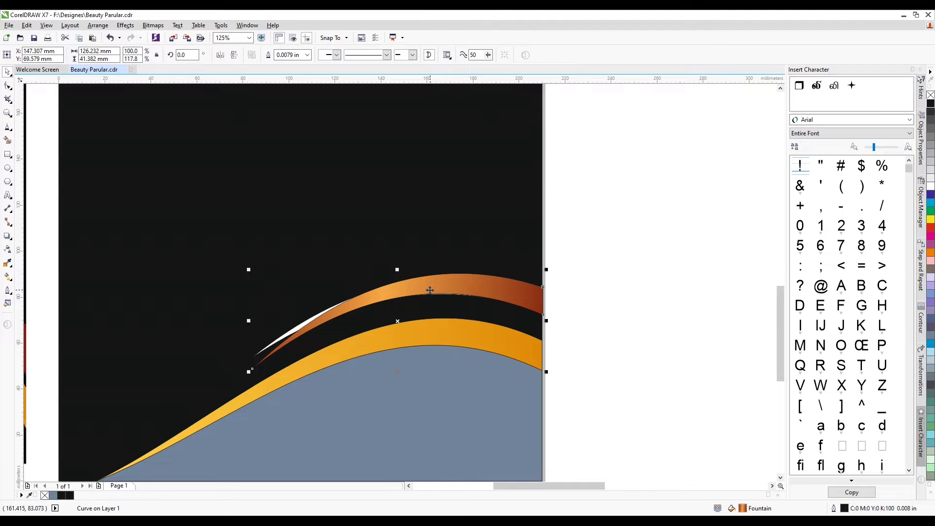
scroll(429, 287, down, 1)
Step: Move the black background shape off to the right of the page and stretch the thin lower swoosh downward to about 47.4 mm high
click(417, 225)
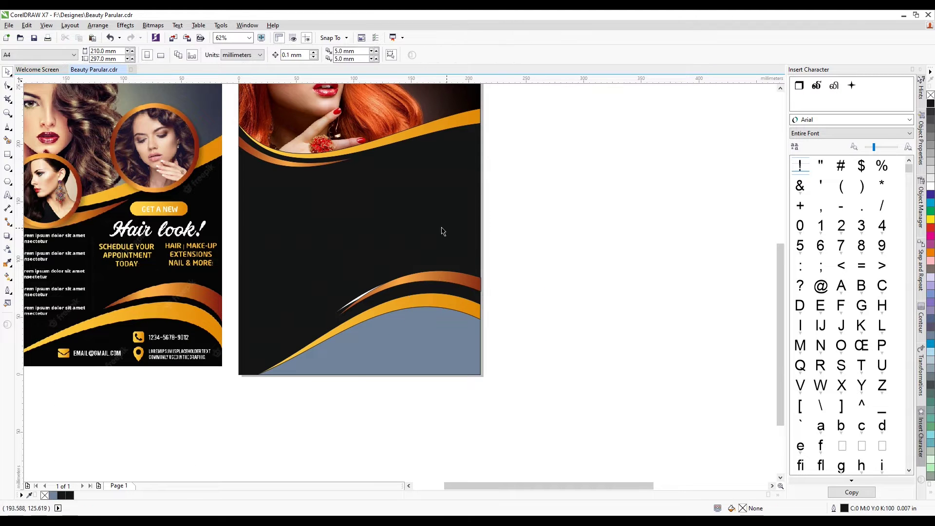
drag(415, 220, 623, 237)
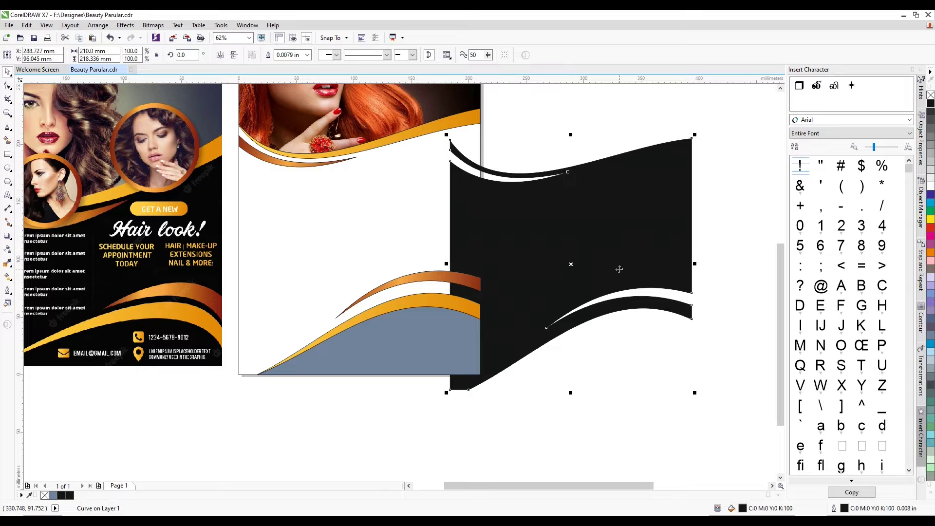
scroll(477, 267, up, 1)
click(463, 297)
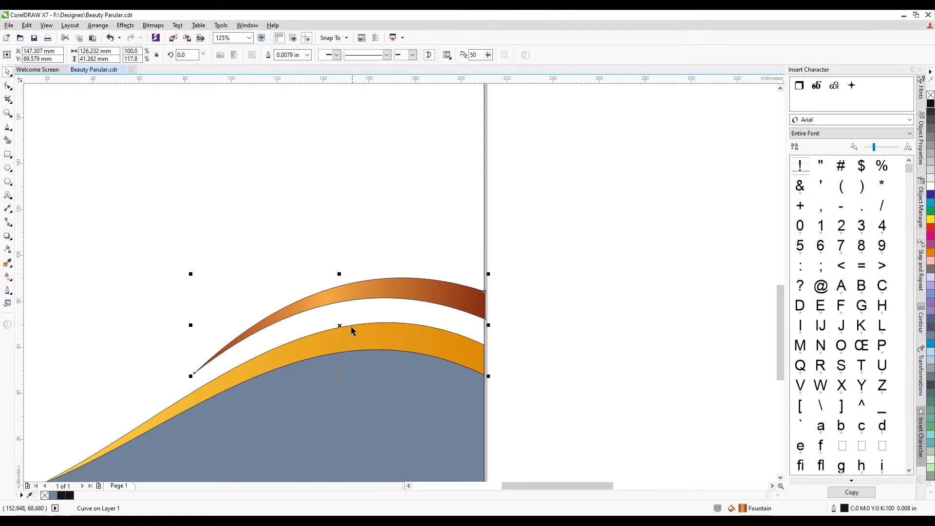
drag(337, 376, 339, 389)
scroll(354, 283, down, 1)
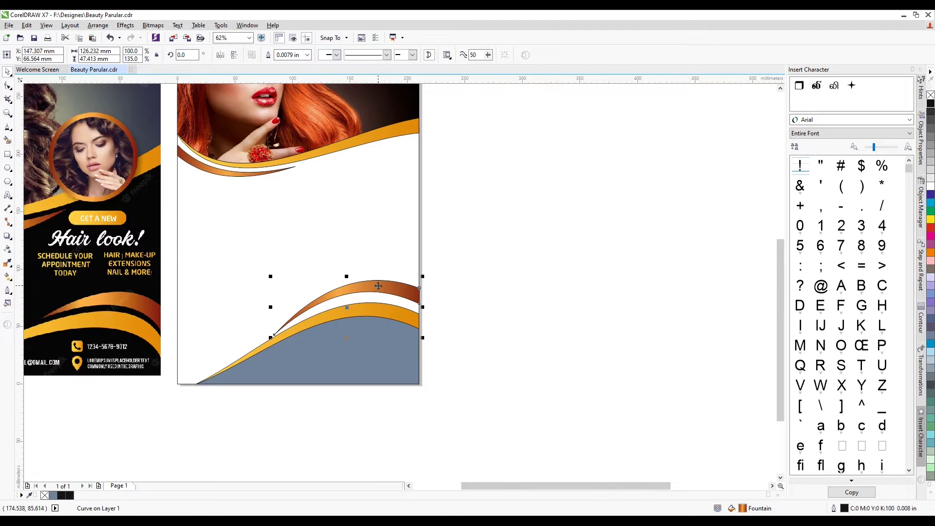
Step: Undo the recent stretching and shifting of the thin lower swoosh, along with the black background shape's move off the page
scroll(384, 286, up, 1)
key(ctrl+z)
scroll(395, 275, down, 1)
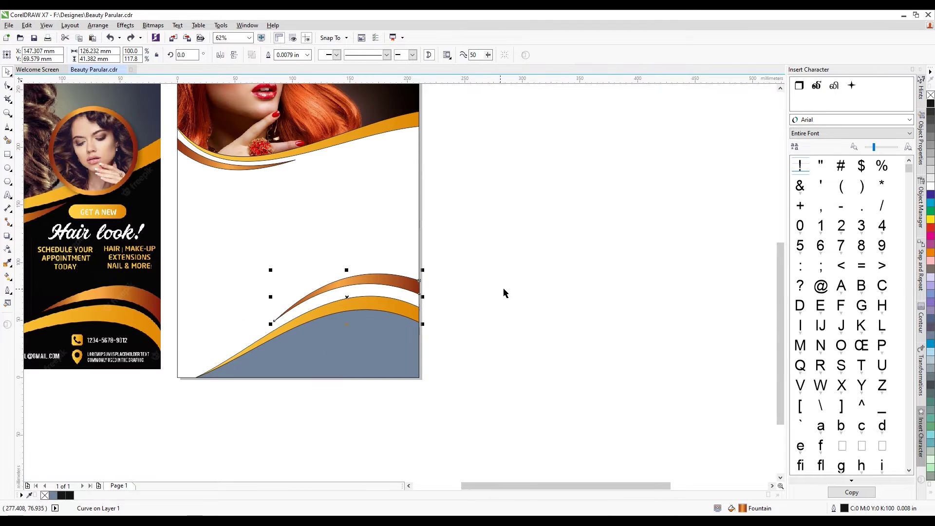
click(504, 288)
key(ctrl+z)
key(ctrl+z)
key(ctrl+z)
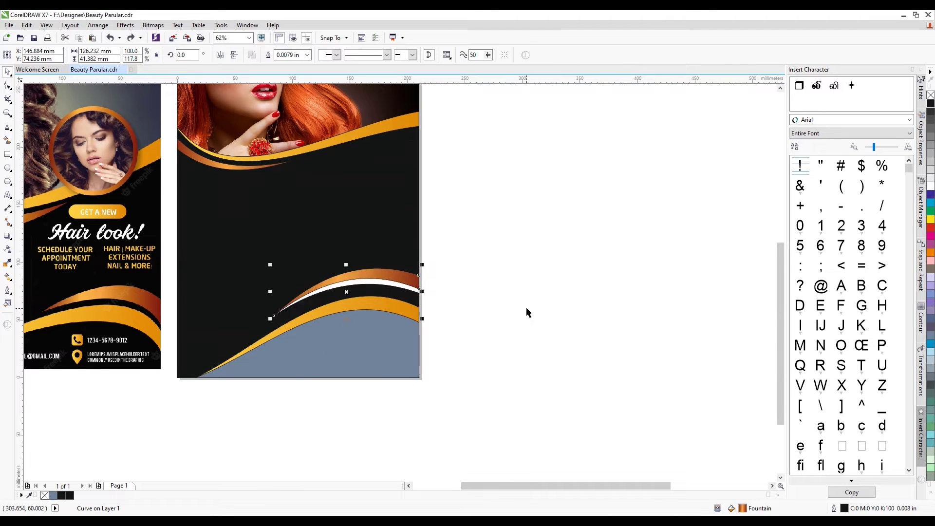
key(ctrl+z)
click(538, 314)
scroll(538, 314, down, 1)
scroll(422, 231, up, 1)
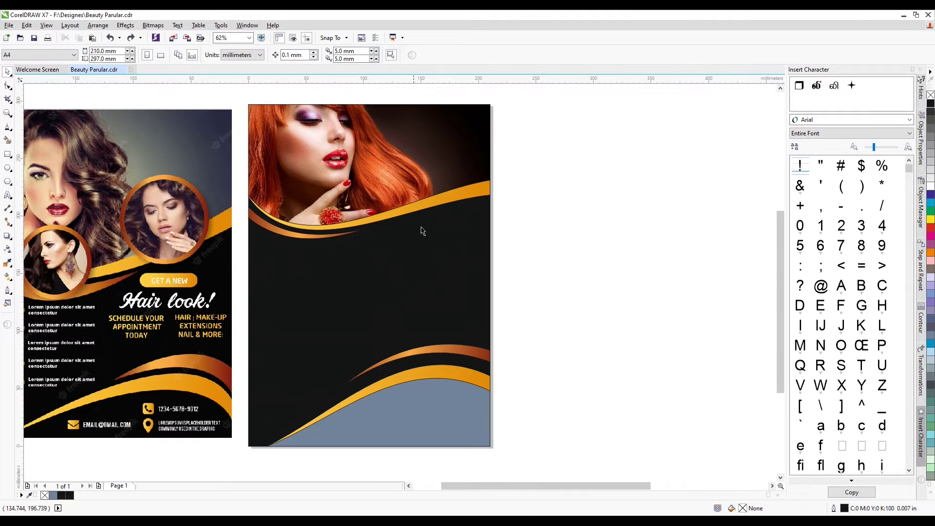
Step: Remove the outline from the photo shape and golden swooshes in the upper part of the flyer page
scroll(415, 245, down, 1)
drag(505, 156, 324, 262)
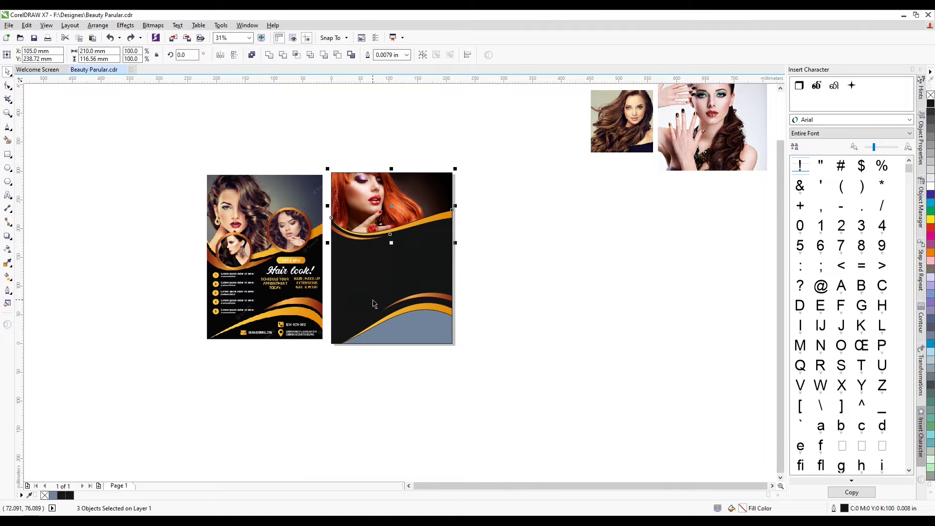
key(F12)
click(405, 204)
click(401, 216)
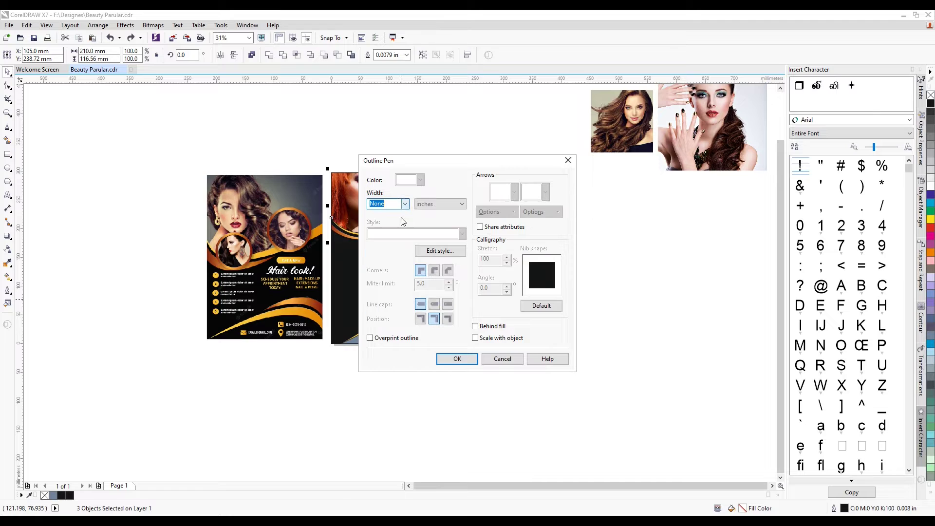
click(457, 359)
Step: Set the outline width to None for the thin swoosh, golden wave and grey-blue shape in the page's lower part
drag(522, 271, 336, 389)
key(F12)
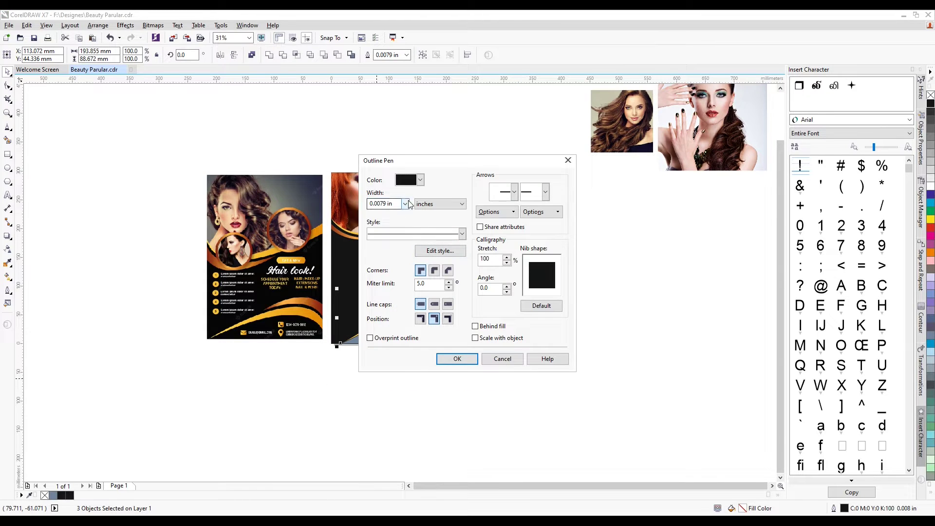
click(405, 203)
click(399, 214)
click(457, 359)
Step: Fill the grey-blue shape beneath the lower golden wave with black
click(430, 329)
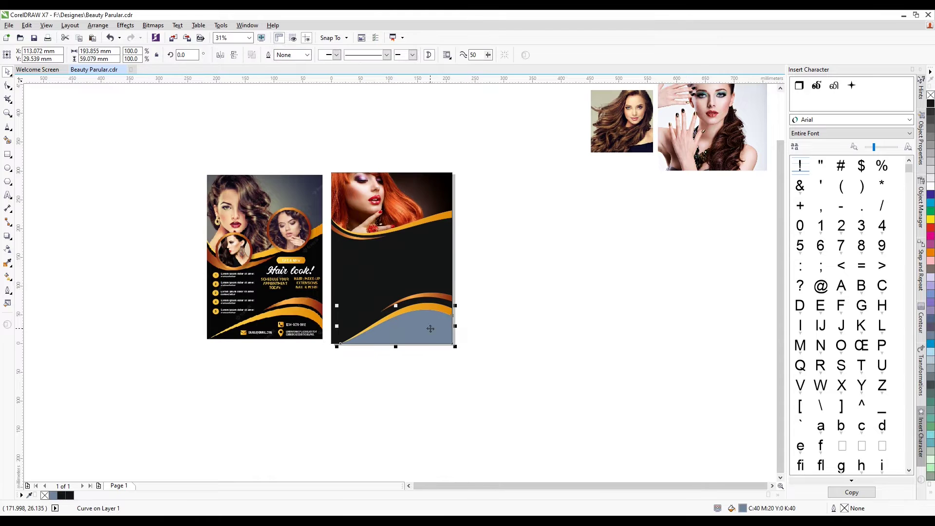
click(930, 104)
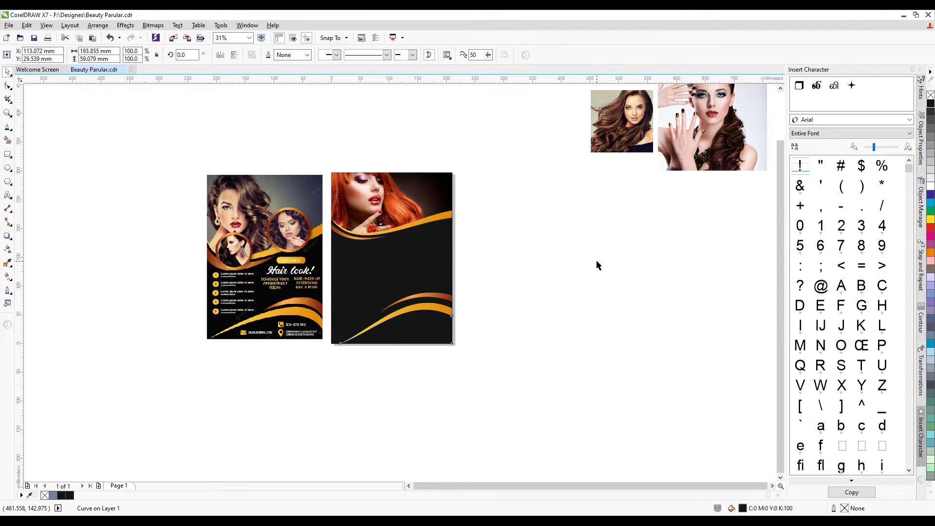
click(596, 259)
Step: Draw a circle about 107.5 mm in diameter and move it to the empty area right of the flyer page
scroll(550, 258, up, 1)
scroll(551, 258, down, 1)
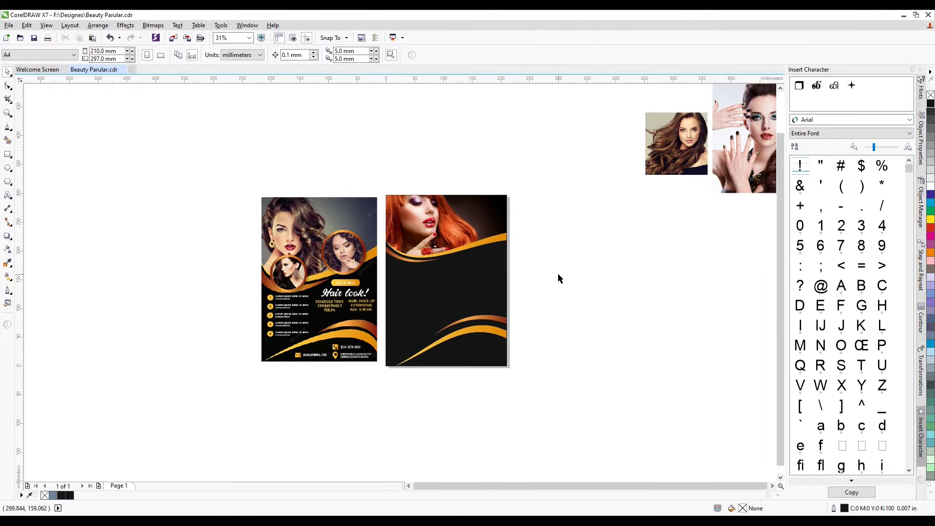
scroll(494, 246, up, 1)
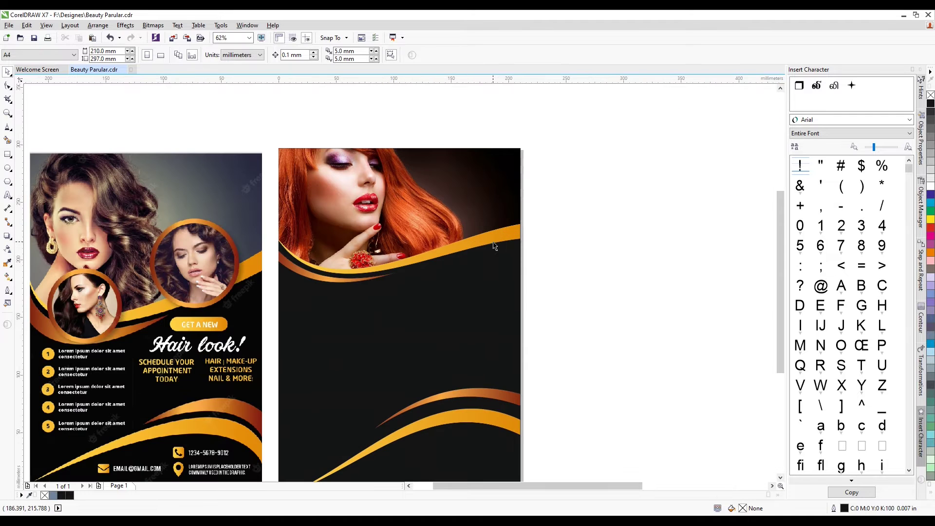
scroll(420, 231, down, 1)
scroll(428, 227, up, 1)
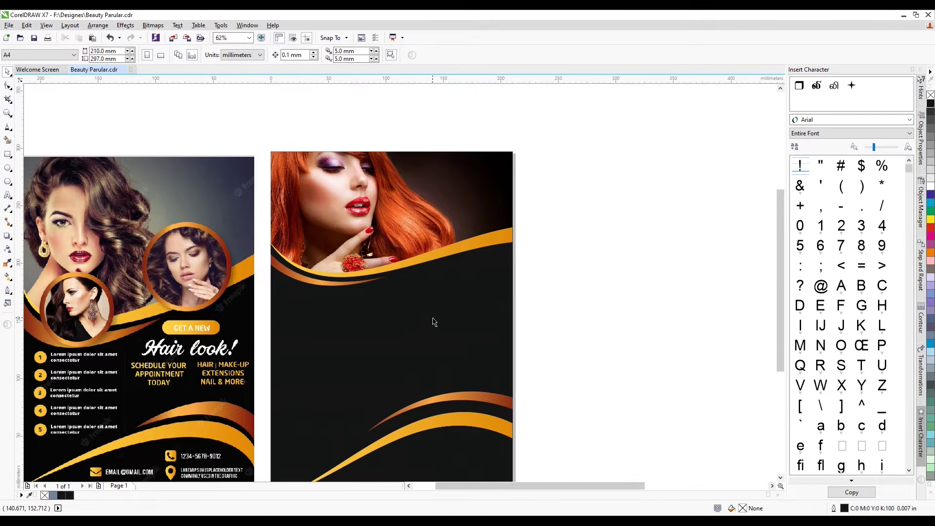
click(7, 167)
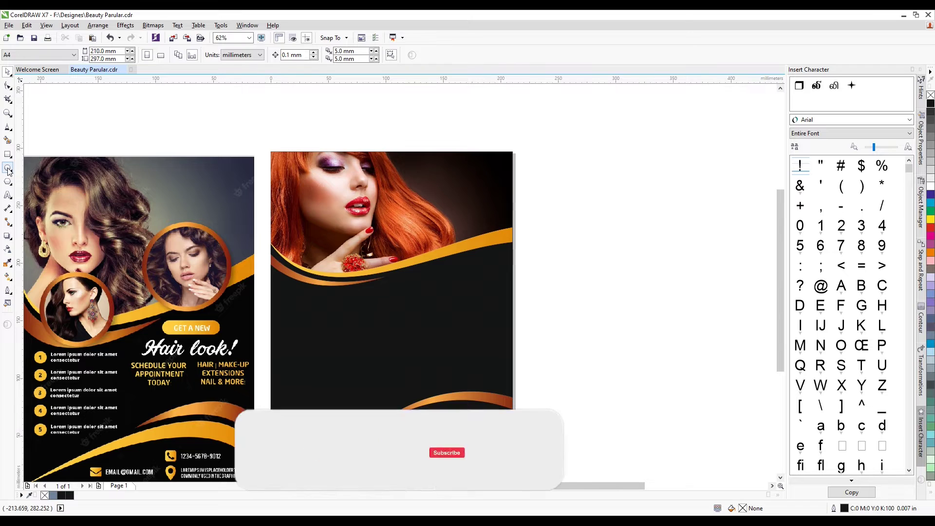
scroll(380, 171, down, 1)
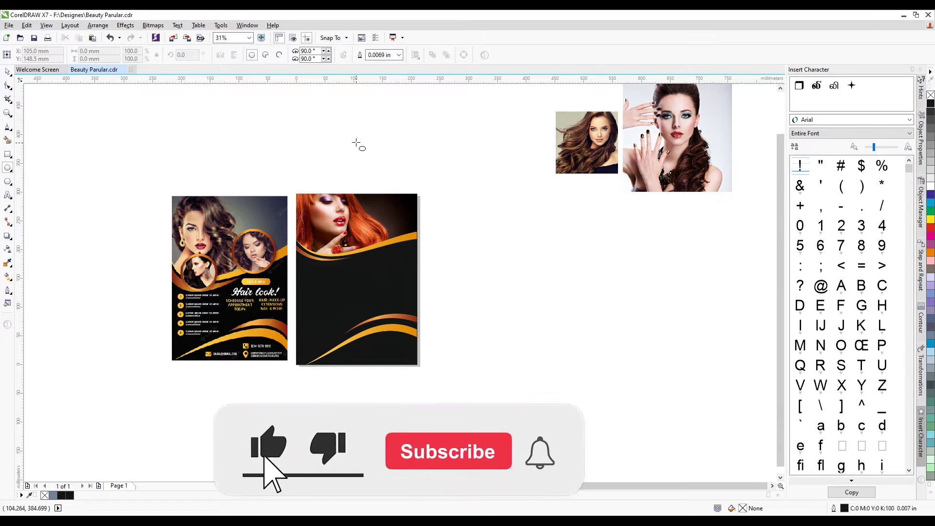
drag(356, 141, 414, 202)
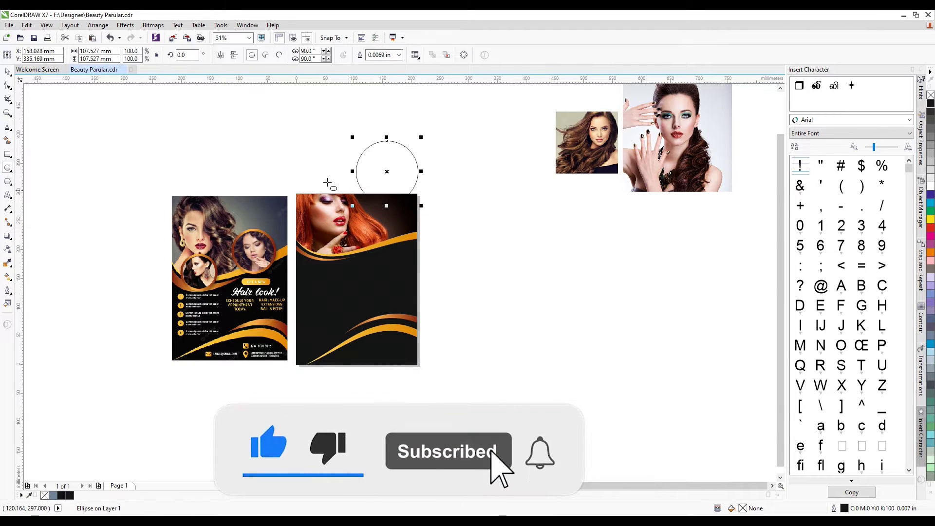
key(space)
drag(384, 158, 456, 215)
scroll(456, 215, up, 1)
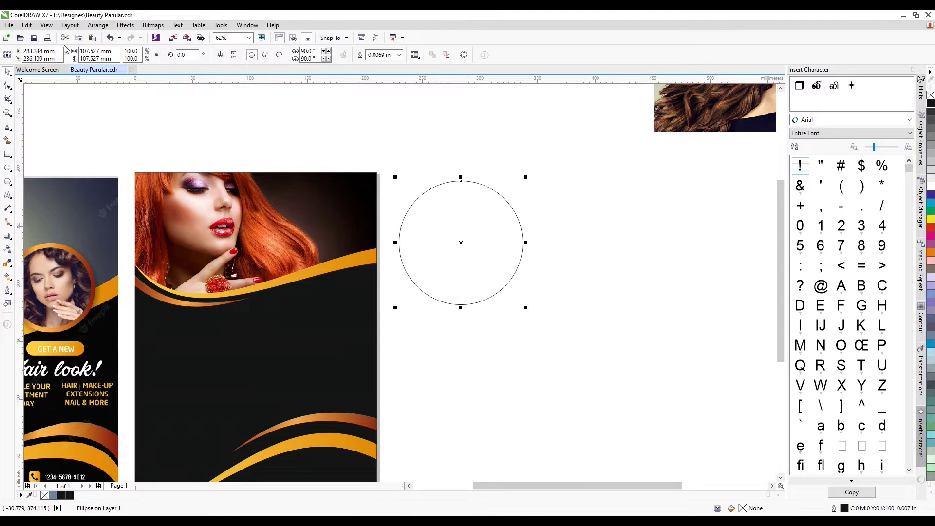
Step: Copy the fill property from the thin coppery swoosh above the lower wave to the circle
click(26, 25)
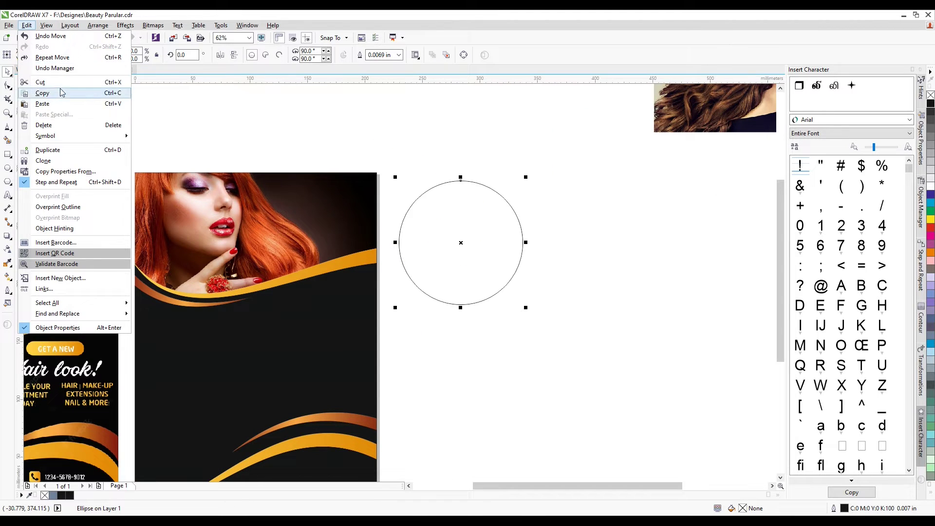
click(64, 171)
click(478, 286)
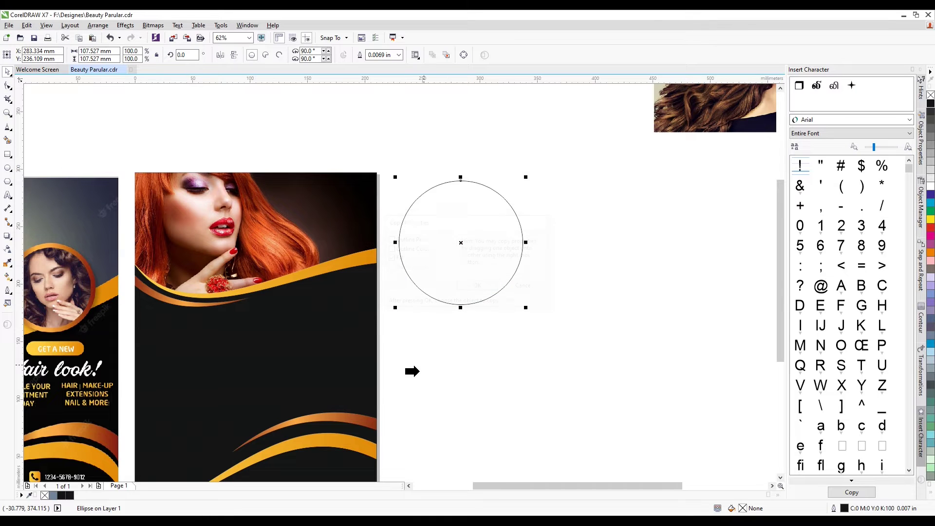
click(323, 418)
click(560, 345)
scroll(483, 274, down, 1)
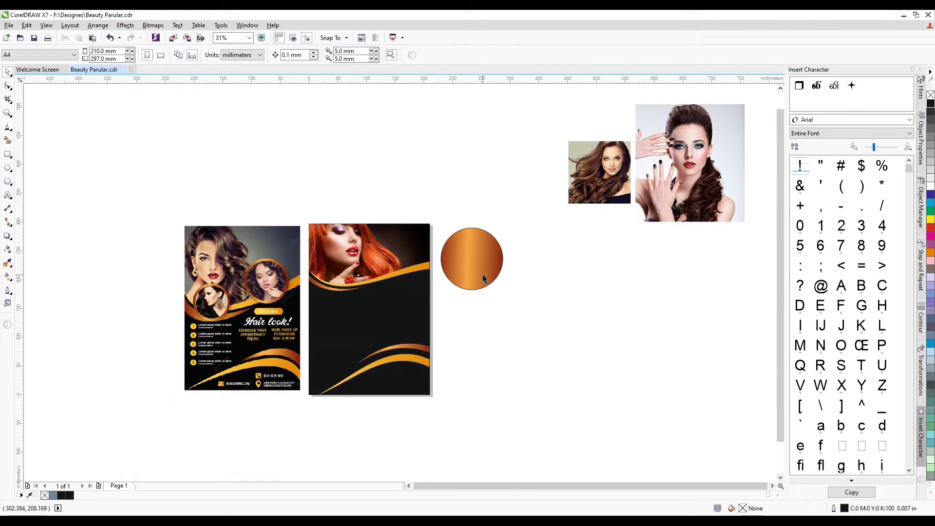
Step: Duplicate the gradient circle, scale the copy down slightly and centre it on the original
click(483, 274)
scroll(493, 256, up, 1)
click(582, 285)
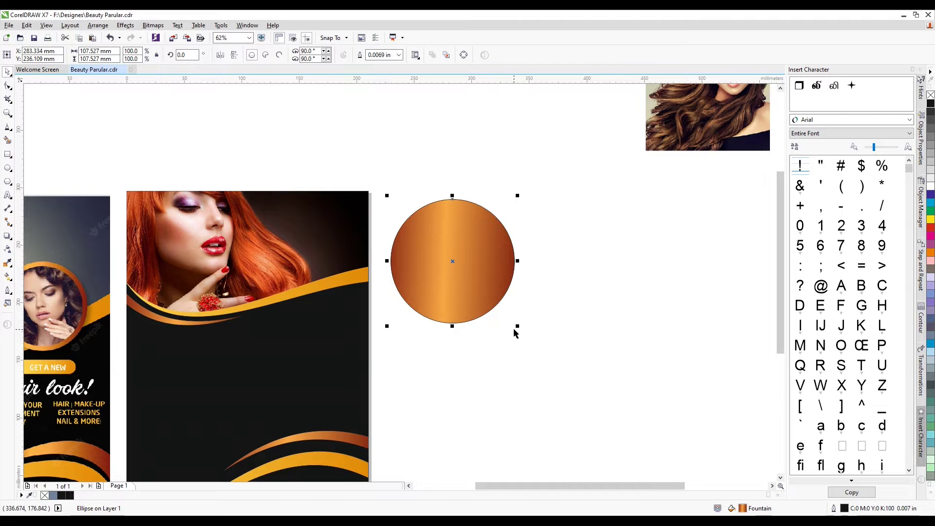
key(ctrl+d)
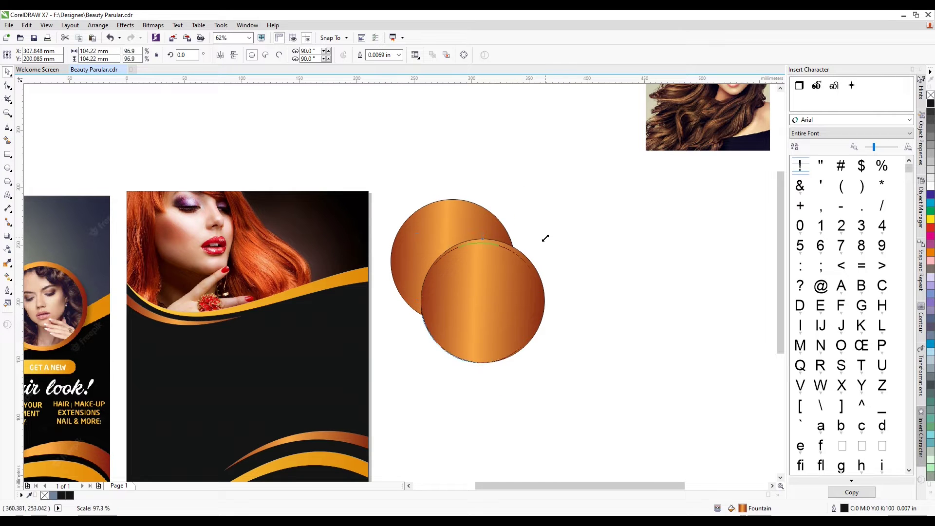
drag(547, 235, 539, 244)
shift+click(468, 221)
key(c)
key(e)
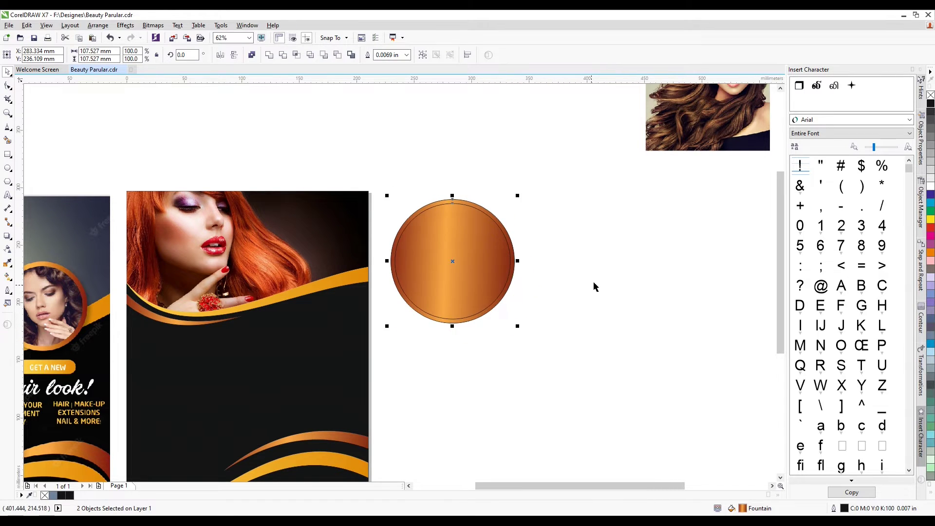
Step: Shrink the inner circle to about 96.1 mm in diameter and centre it again within the outer circle
click(594, 285)
click(476, 228)
scroll(492, 217, up, 1)
drag(534, 184, 523, 194)
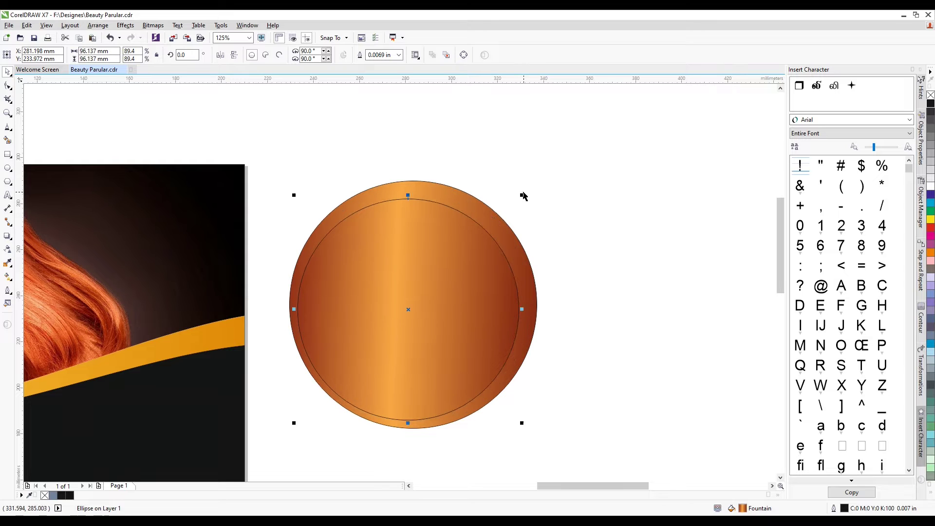
shift+click(484, 220)
key(c)
key(e)
scroll(377, 237, down, 2)
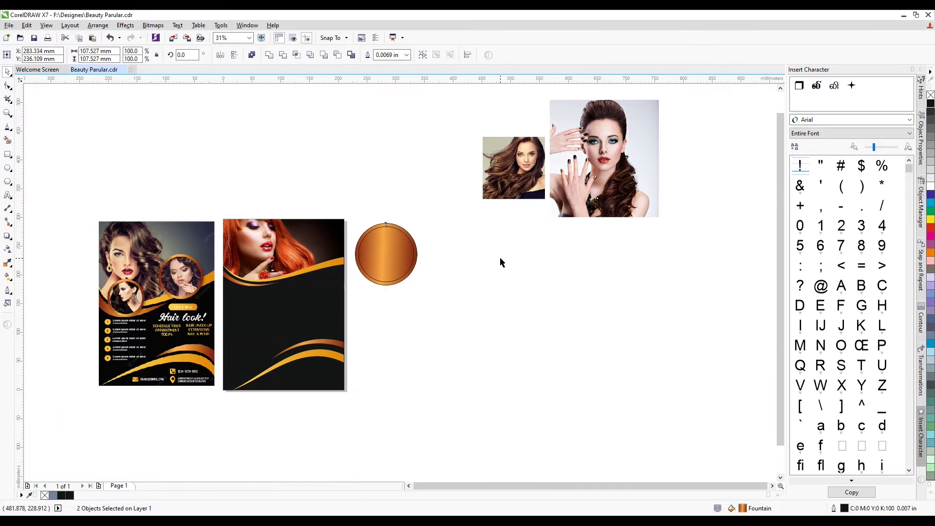
Step: Move the photo of the woman with raised hands closer to the circles and scale it to about 96.2 × 103.5 mm
click(502, 254)
drag(618, 169, 561, 282)
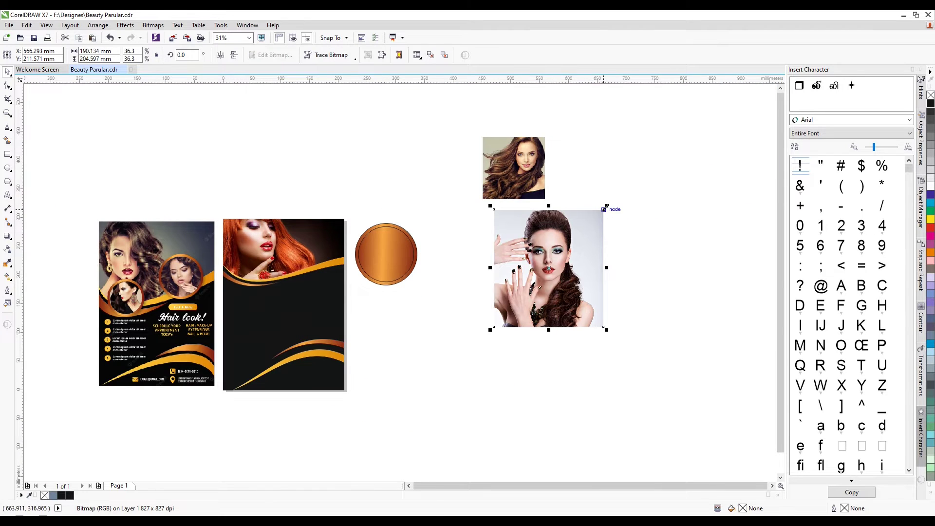
drag(606, 206, 468, 246)
scroll(469, 246, up, 2)
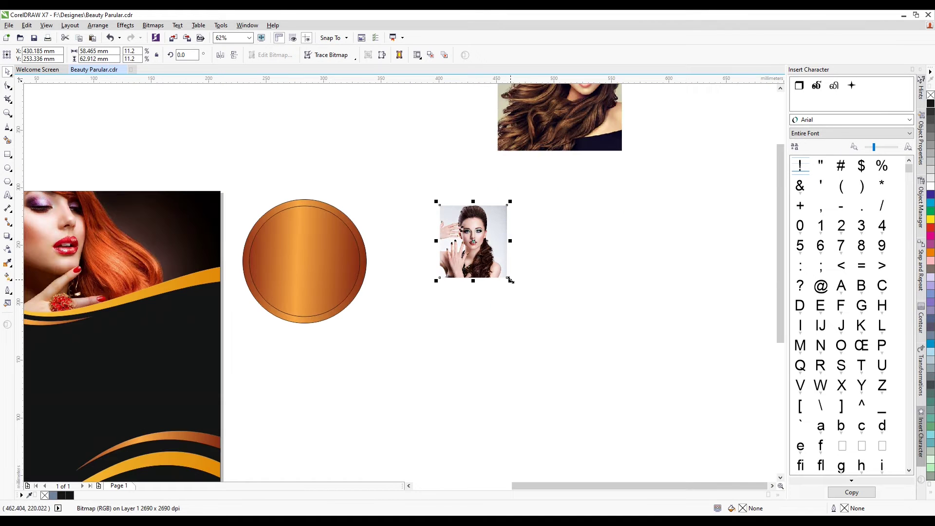
drag(511, 281, 554, 327)
Step: PowerClip the photo of the woman with raised hands inside the inner circle
right_click(505, 292)
click(541, 35)
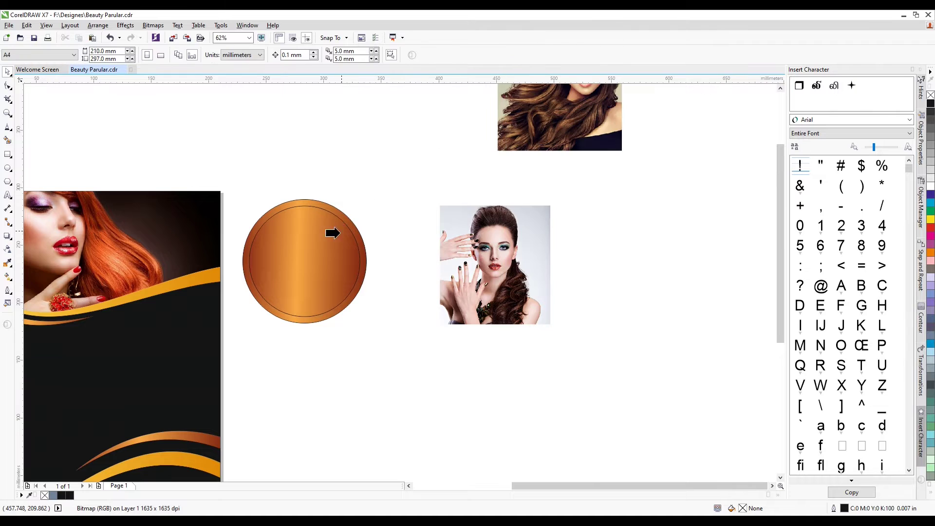
click(332, 233)
Step: Edit the PowerClip contents, enlarging the photo to about 103.5 mm wide and repositioning it so the woman's head fits in the circle
scroll(313, 256, up, 2)
click(276, 393)
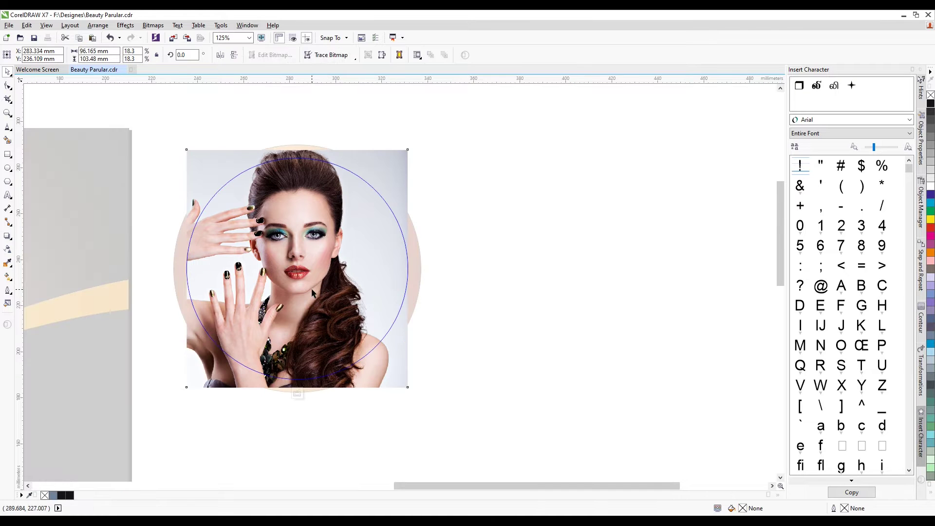
drag(313, 292, 313, 295)
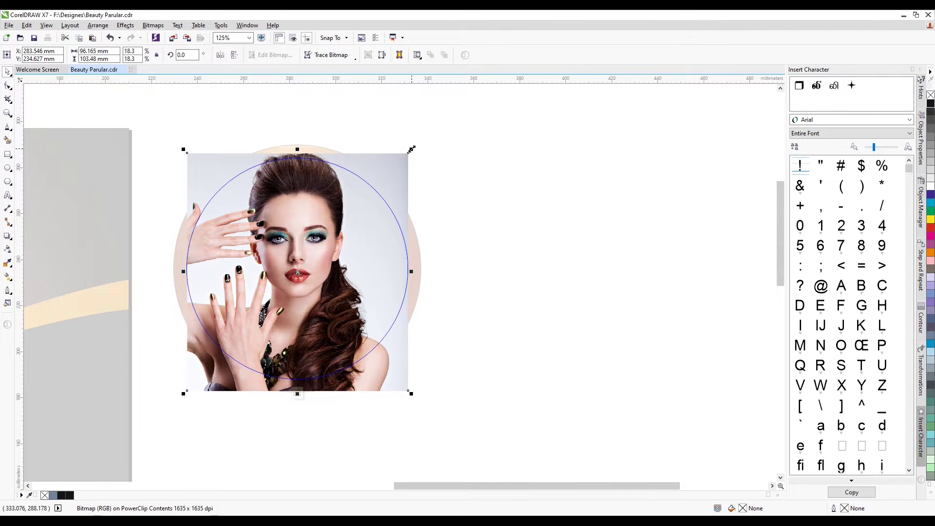
drag(412, 149, 423, 137)
drag(355, 211, 358, 237)
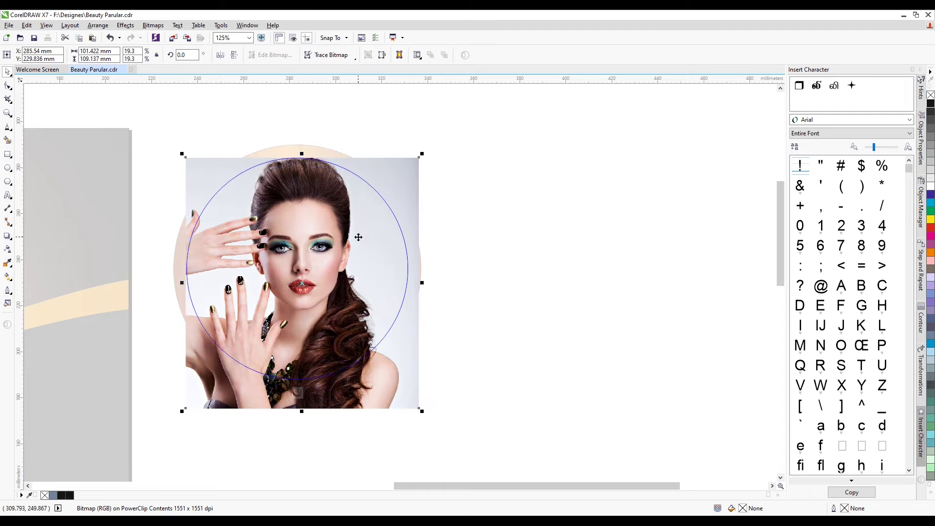
scroll(358, 237, down, 1)
scroll(386, 205, up, 1)
drag(419, 136, 421, 129)
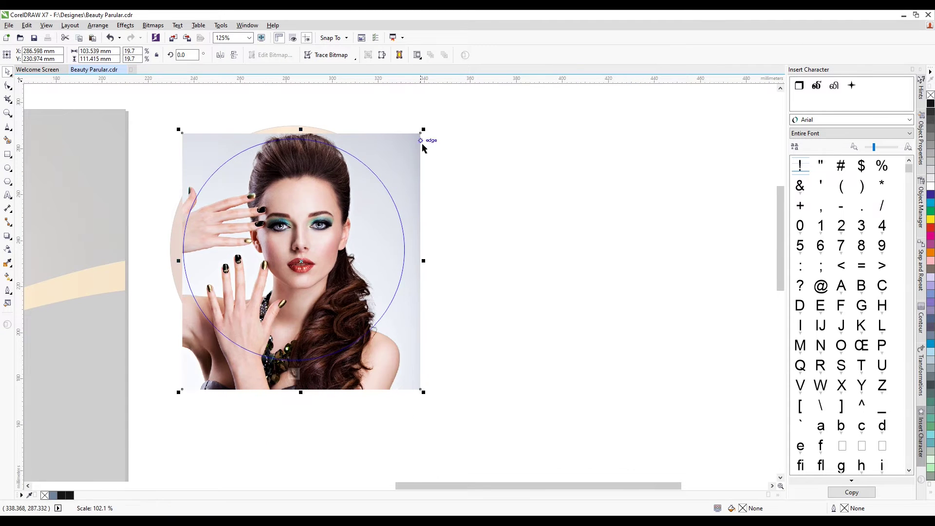
click(293, 374)
Step: Remove the outlines from the photo circle and its gradient ring and group the two objects
scroll(446, 216, down, 2)
drag(438, 200, 326, 311)
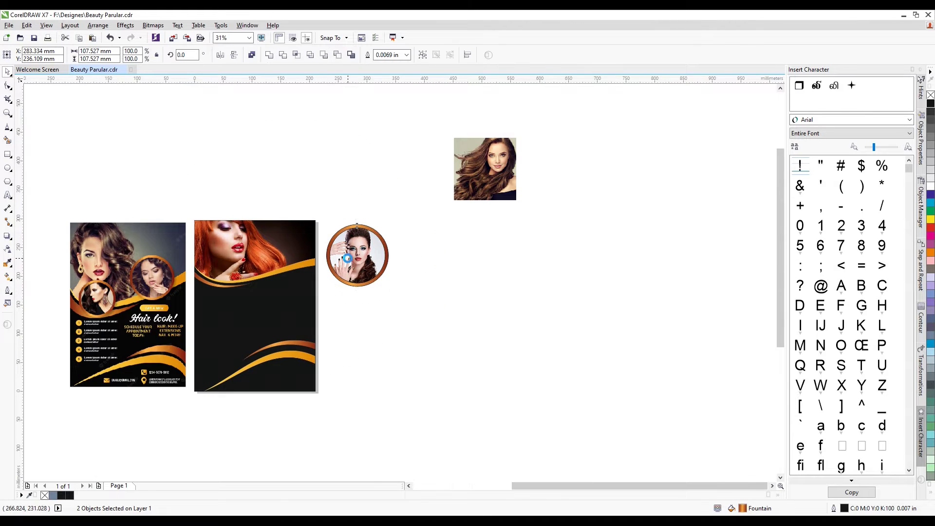
scroll(347, 258, up, 1)
key(F12)
click(405, 203)
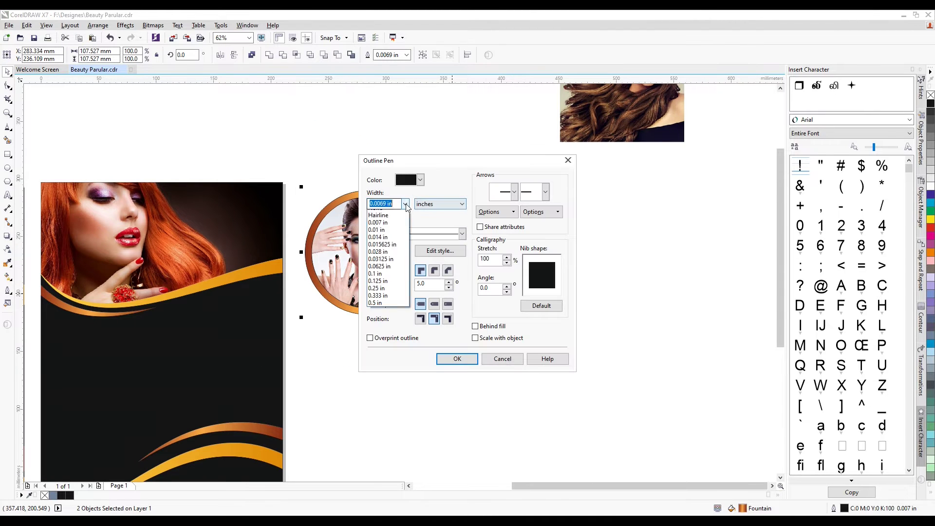
click(377, 214)
click(457, 358)
click(474, 159)
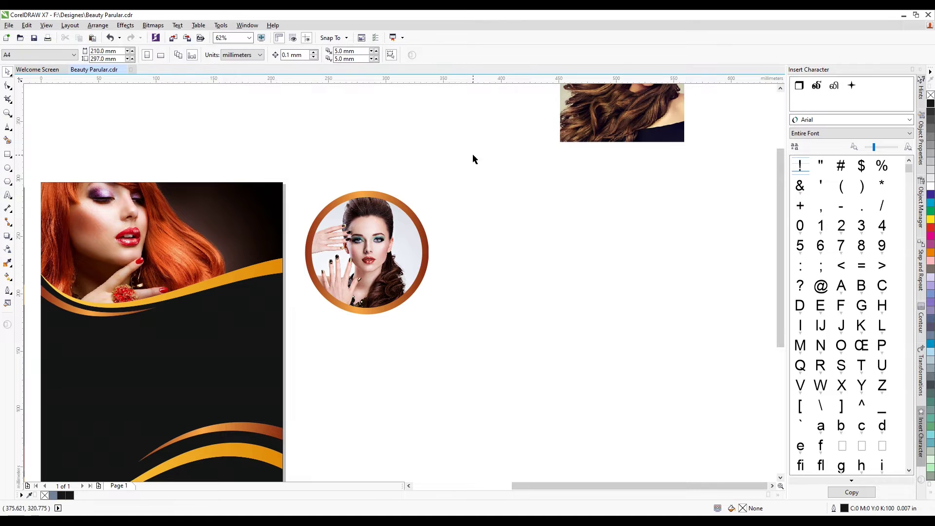
drag(473, 156, 313, 346)
key(ctrl+g)
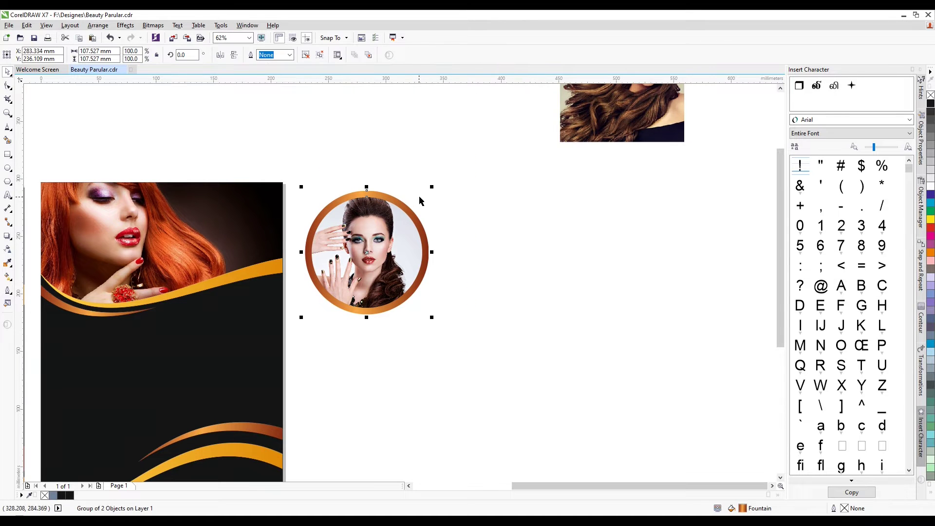
Step: Shrink the circular photo group and place it over the upper golden wave near the flyer page's right edge
drag(431, 188, 385, 233)
drag(352, 274, 238, 270)
scroll(241, 272, up, 2)
scroll(409, 259, down, 4)
click(409, 259)
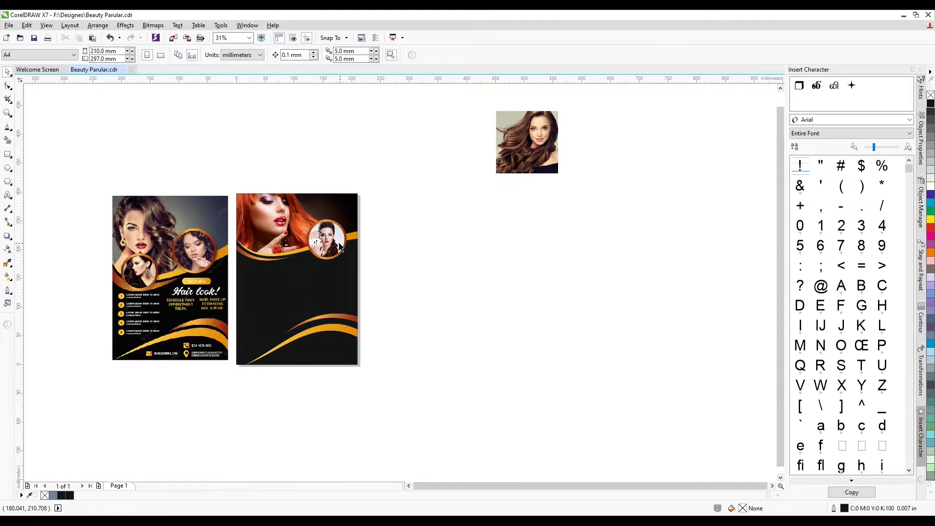
Step: Enlarge the circular photo group on the flyer's upper golden wave to about 76.8 mm in diameter
scroll(334, 244, up, 2)
click(334, 243)
scroll(338, 228, up, 2)
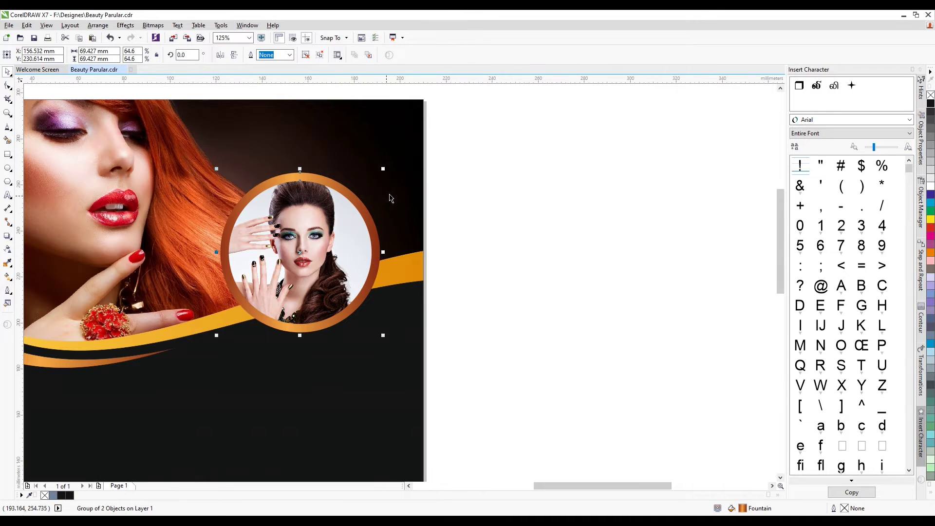
drag(383, 169, 401, 150)
Step: Place a copy of the circular photo group outside the page and move the long-haired woman's photo next to it
drag(356, 228, 532, 299)
scroll(362, 236, down, 2)
click(478, 252)
scroll(337, 239, up, 2)
click(338, 256)
scroll(381, 244, down, 1)
drag(553, 176, 518, 312)
scroll(467, 289, up, 1)
Step: Ungroup the copied circle, extract the photo from its PowerClip and delete that photo
click(444, 274)
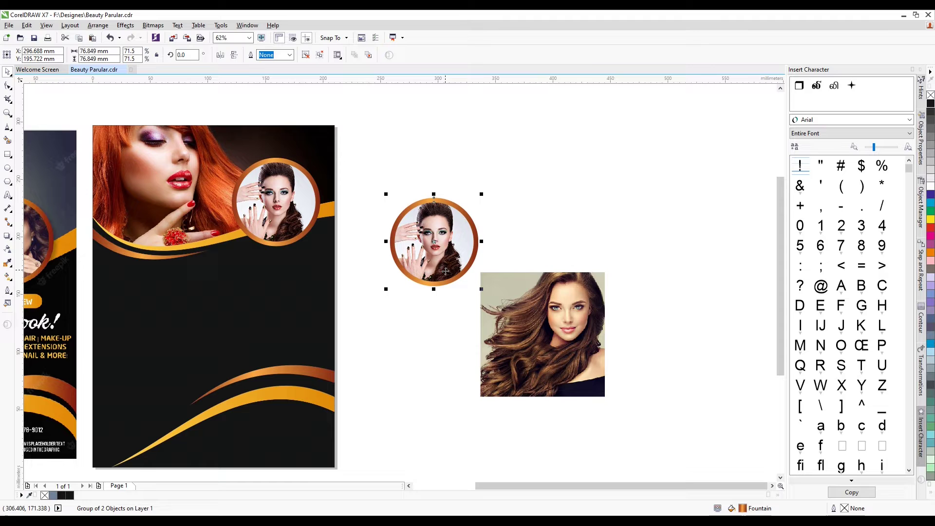
click(498, 200)
click(435, 251)
click(445, 299)
drag(440, 237, 570, 202)
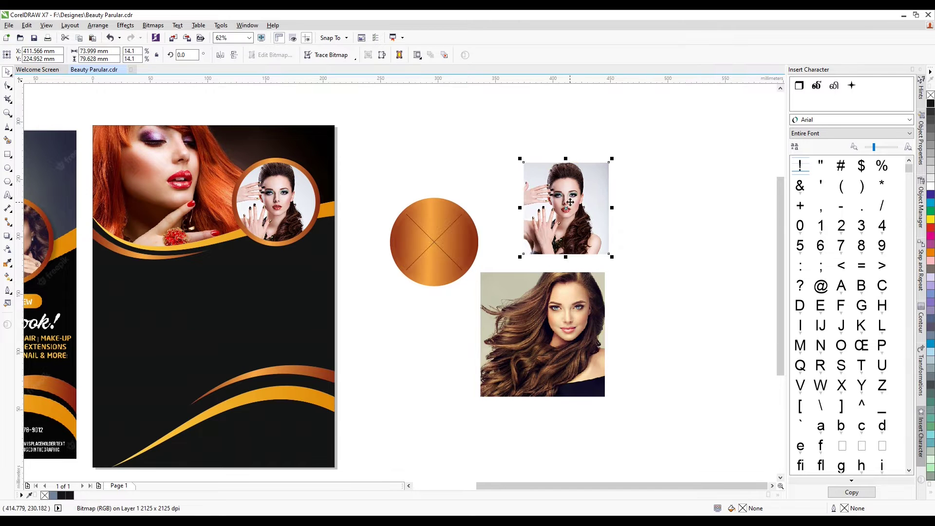
key(Delete)
Step: PowerClip the photo of the long-haired woman inside the emptied inner circle
click(554, 296)
right_click(580, 314)
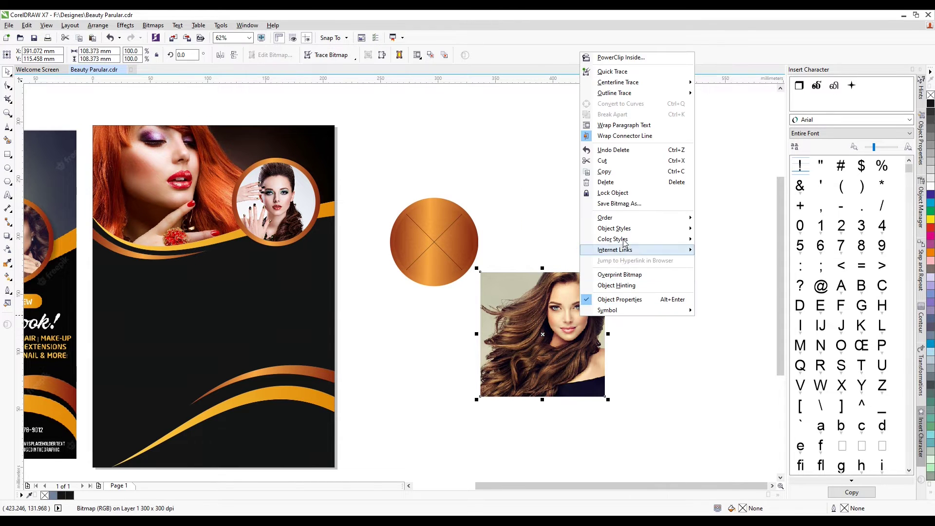
click(614, 57)
click(446, 222)
Step: Edit the PowerClip contents, shrinking the photo to about 88.7 mm wide and positioning the woman's face within the circle
scroll(450, 231, up, 2)
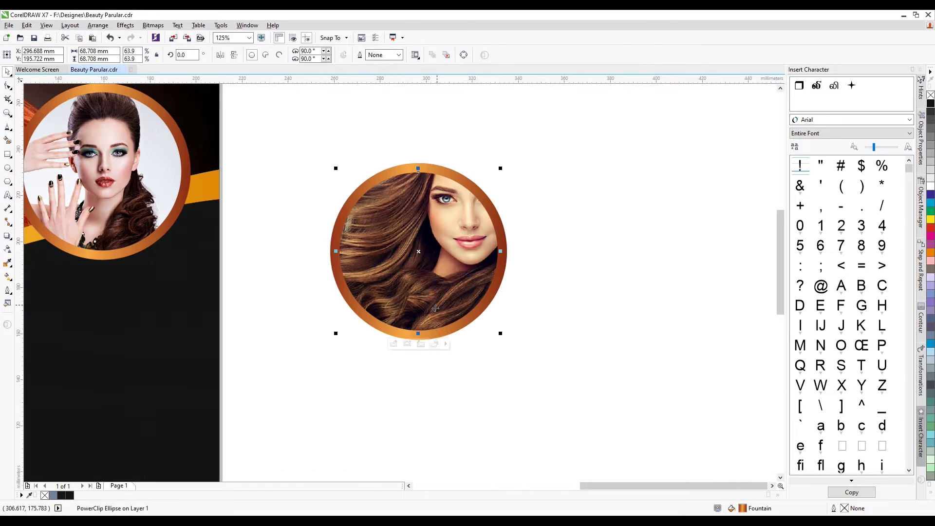
click(393, 344)
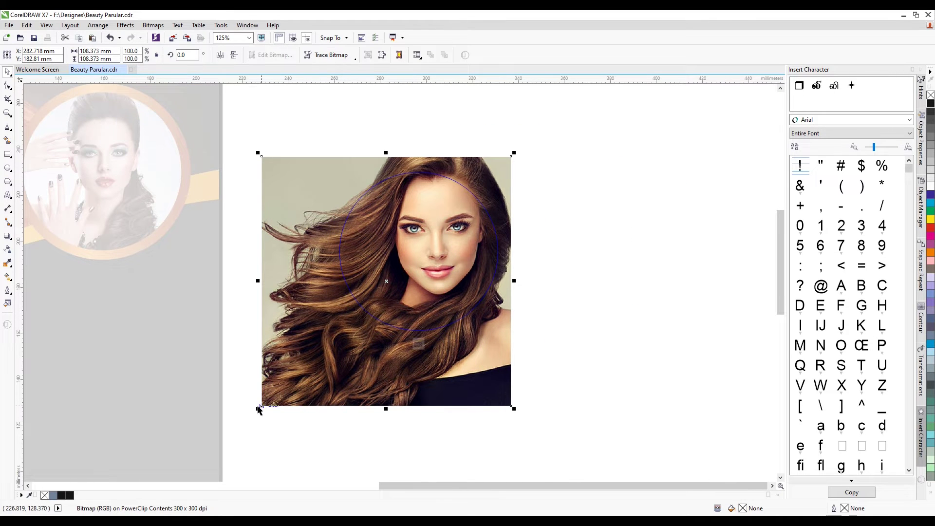
drag(258, 410, 299, 365)
mouse_move(457, 273)
mouse_down()
mouse_move(444, 286)
mouse_move(459, 288)
mouse_move(456, 262)
mouse_up()
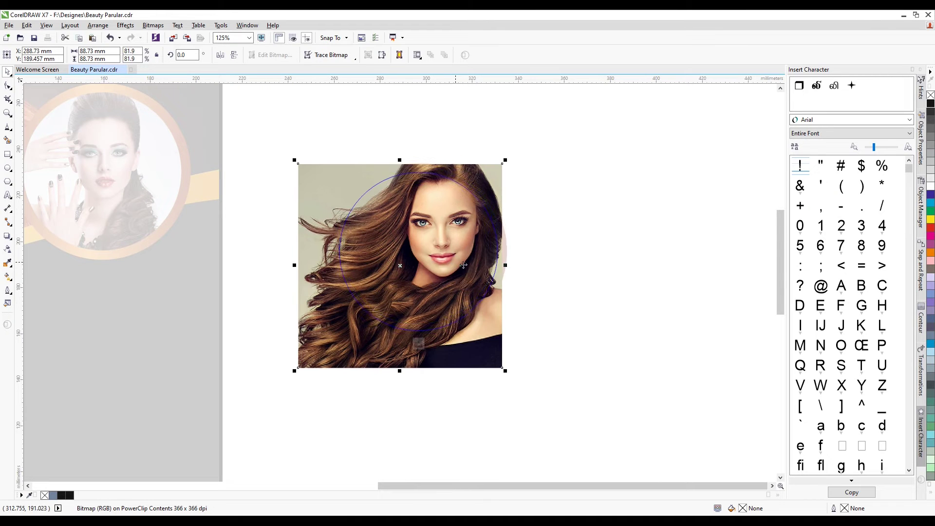
click(419, 344)
Step: Group the long-haired woman's photo circle with its gradient ring
scroll(615, 261, down, 2)
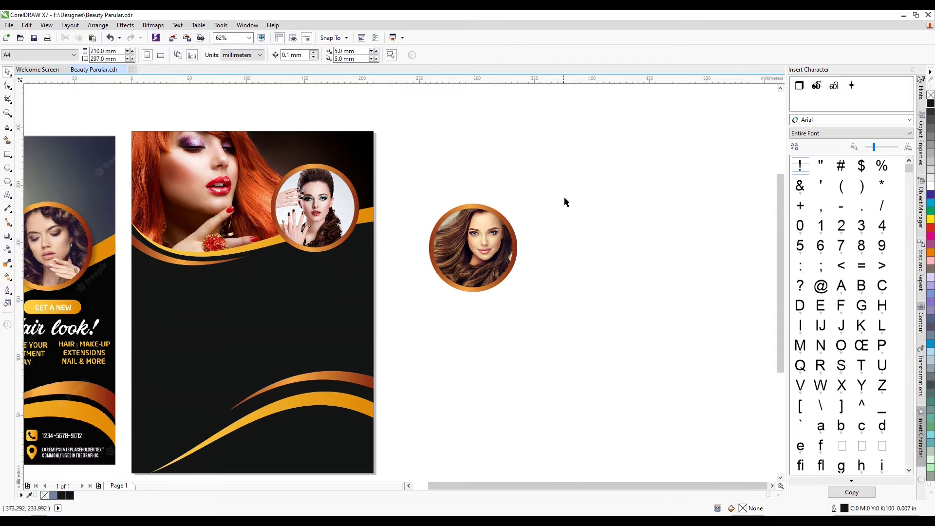
drag(574, 178, 416, 319)
scroll(559, 271, down, 2)
scroll(561, 277, up, 2)
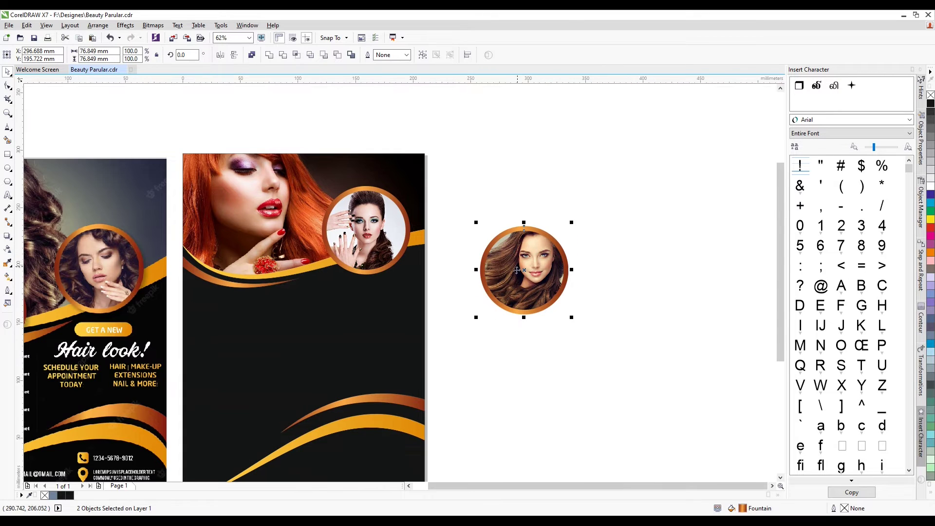
key(ctrl+g)
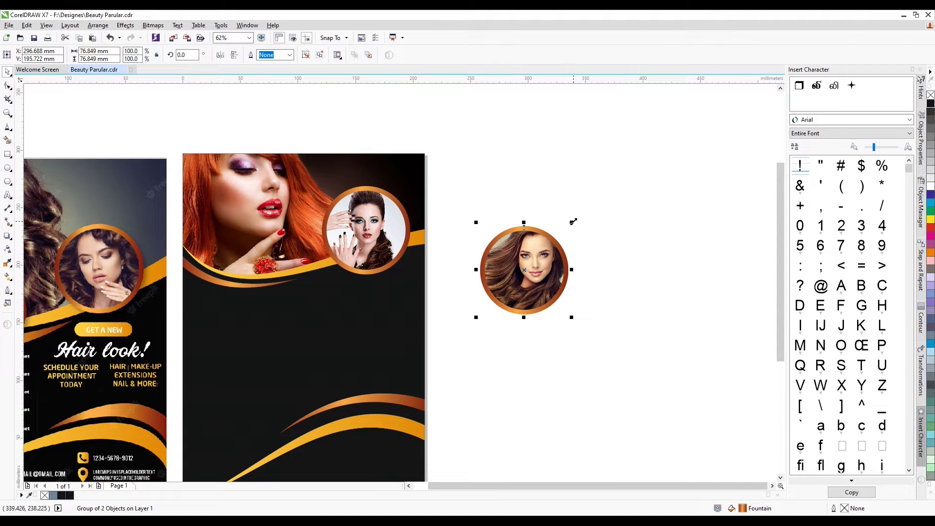
Step: Resize the second circular photo group to about 60.3 mm and place it over the upper golden wave near the page's left edge
drag(574, 222, 541, 254)
drag(521, 301, 249, 261)
scroll(248, 285, up, 3)
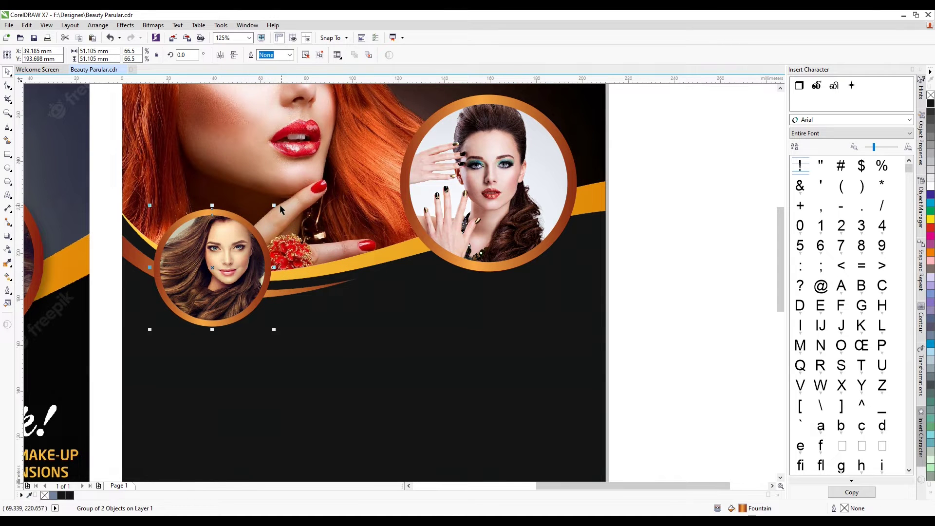
drag(275, 205, 294, 185)
scroll(295, 185, down, 3)
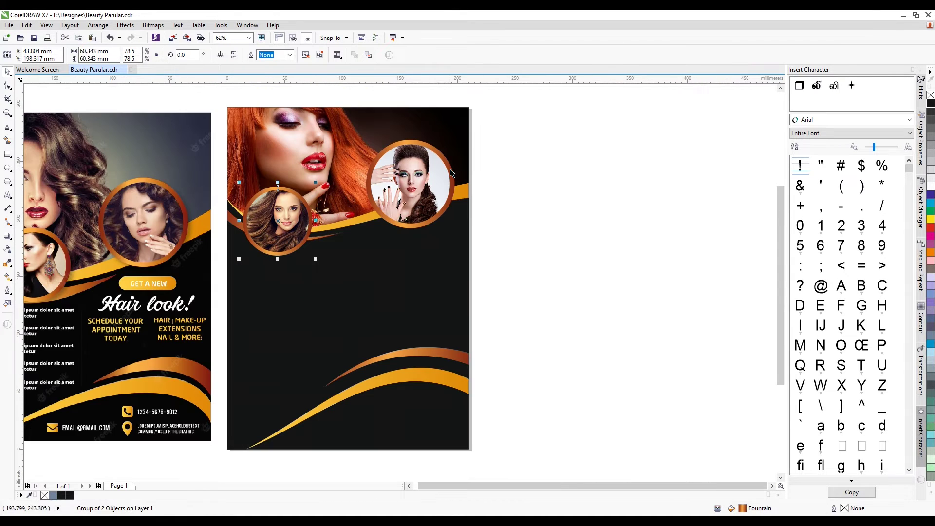
scroll(451, 173, down, 2)
scroll(294, 225, up, 4)
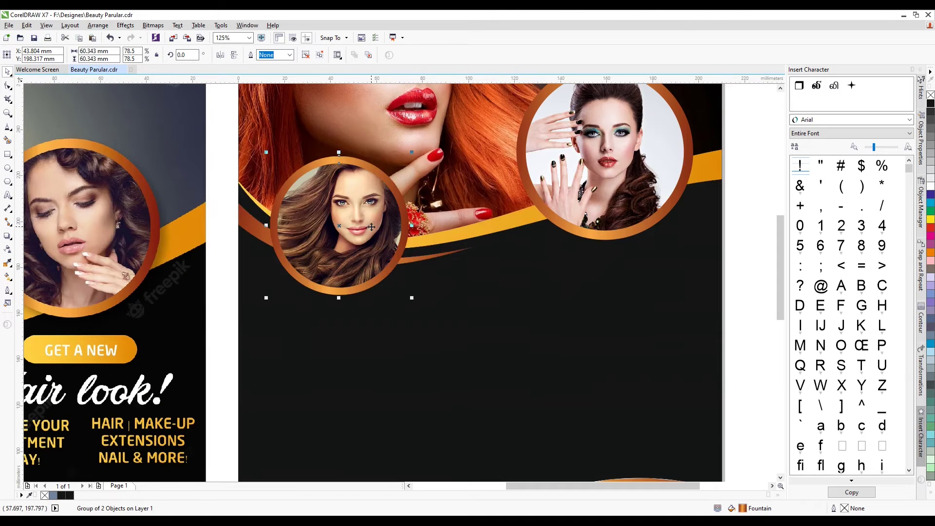
drag(371, 227, 377, 232)
scroll(377, 232, down, 3)
click(629, 223)
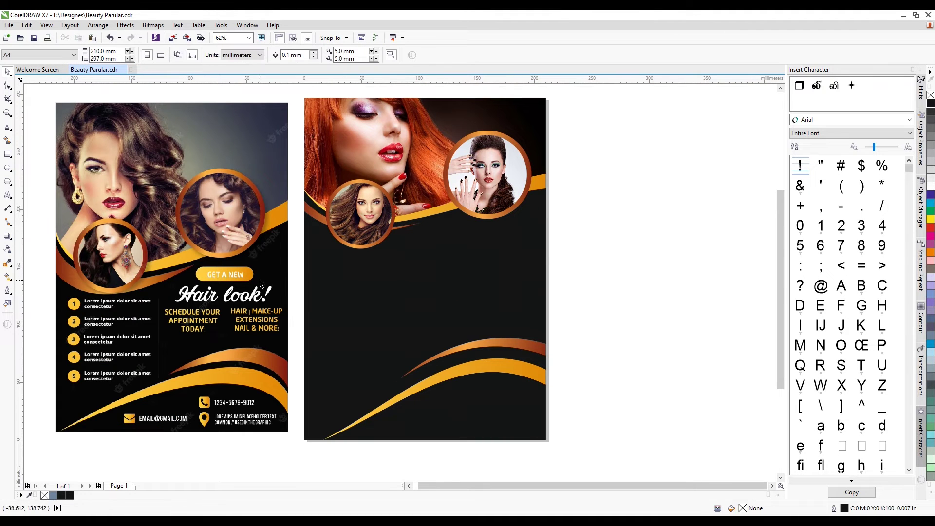
Step: Draw a rectangle about 81.3 by 16.1 mm below the larger photo circle and round its corners to about 6.6 mm
click(9, 155)
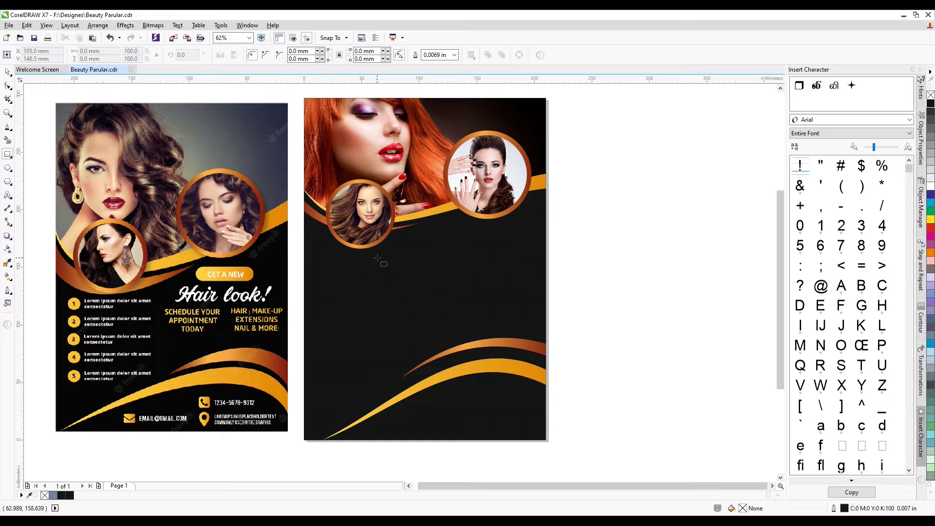
drag(433, 228, 526, 247)
scroll(508, 239, up, 3)
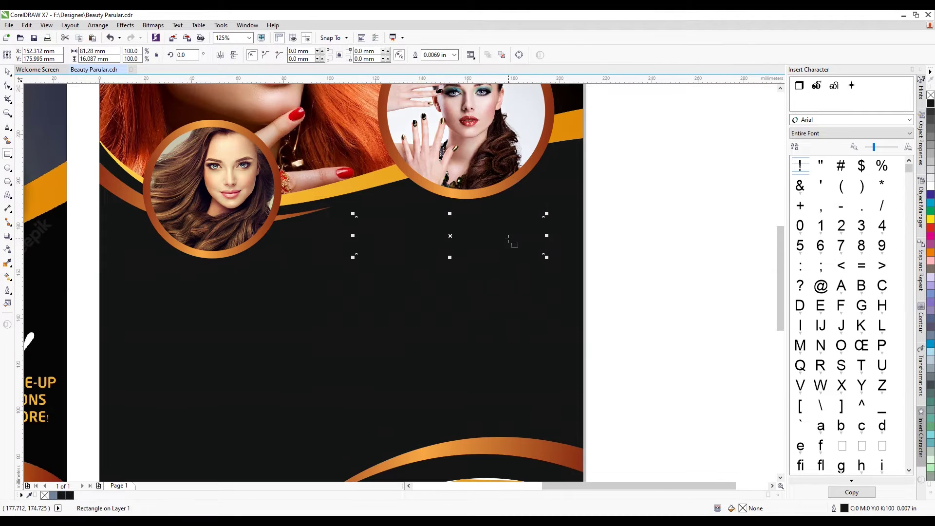
click(10, 88)
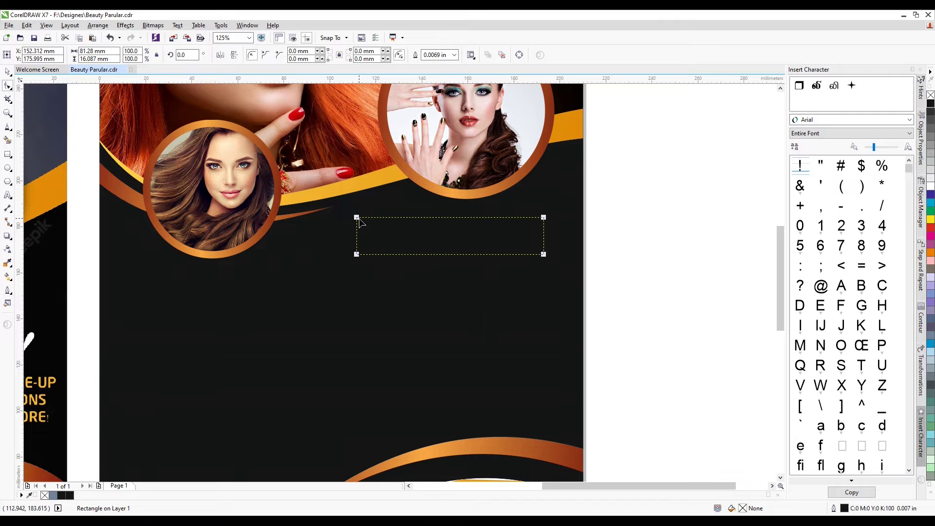
drag(359, 221, 372, 217)
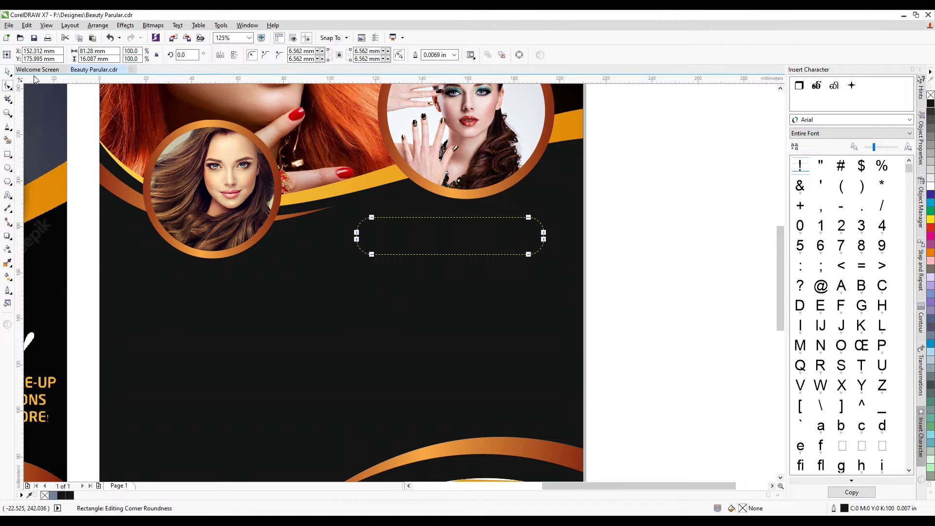
click(9, 73)
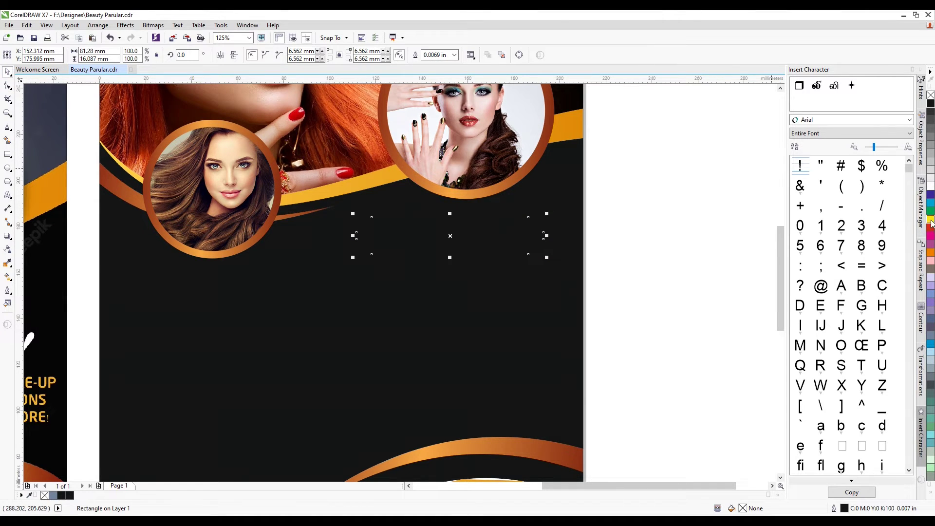
Step: Copy the fill of the lower golden wave onto the rounded rectangle and shift the rectangle slightly up and right
scroll(436, 235, down, 1)
click(27, 25)
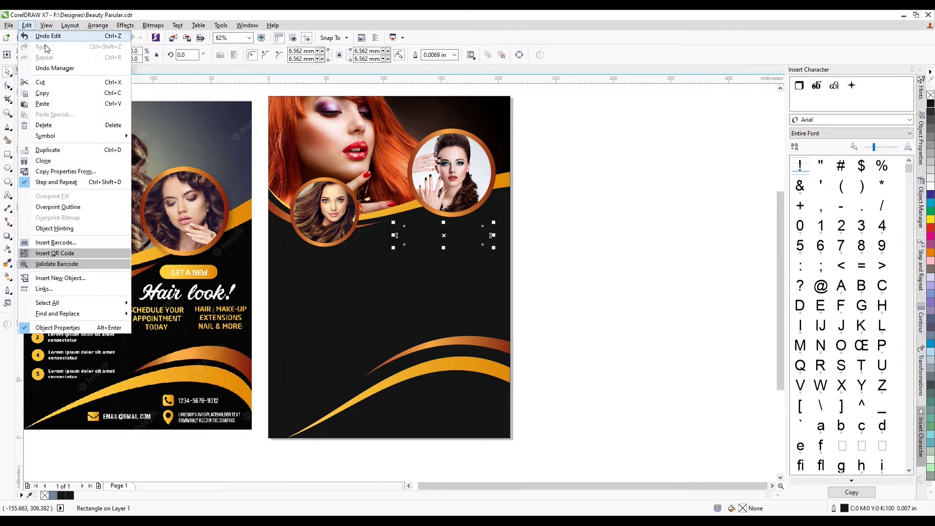
click(65, 173)
click(474, 287)
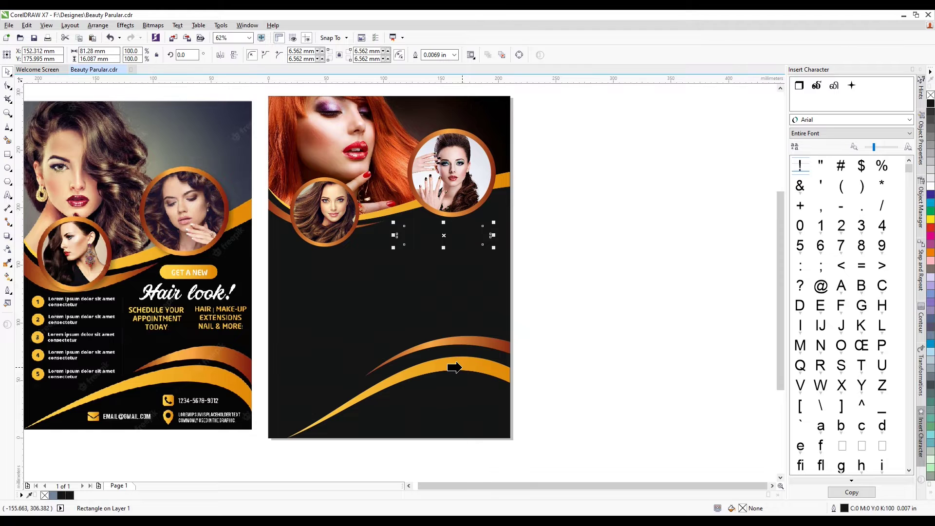
click(461, 368)
click(583, 276)
scroll(436, 240, up, 2)
drag(495, 241, 503, 237)
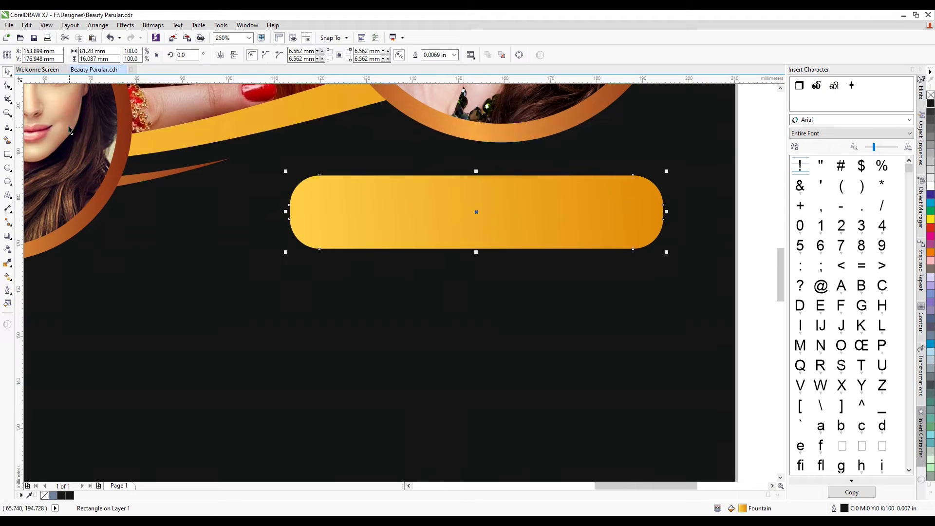
Step: Increase the golden rectangle's corner radius to about 7.9 mm so its ends are fully rounded
click(8, 88)
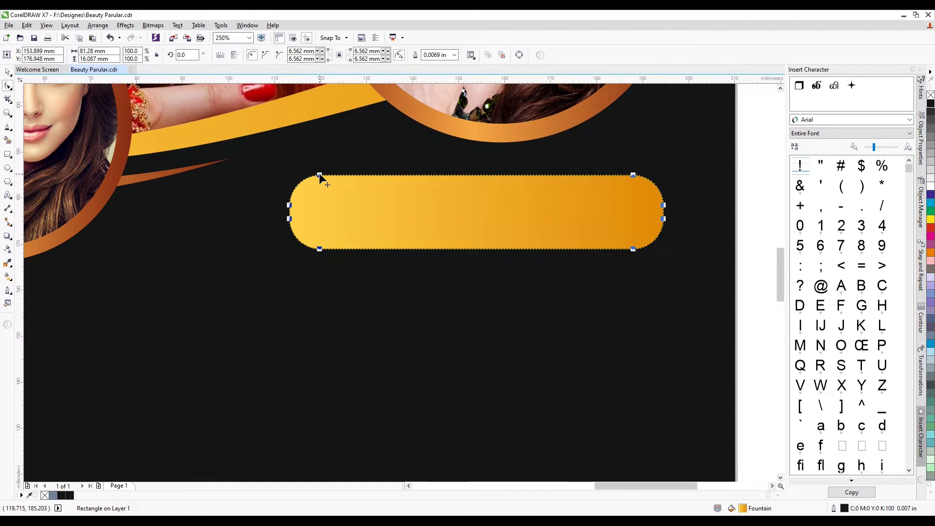
drag(320, 174, 326, 176)
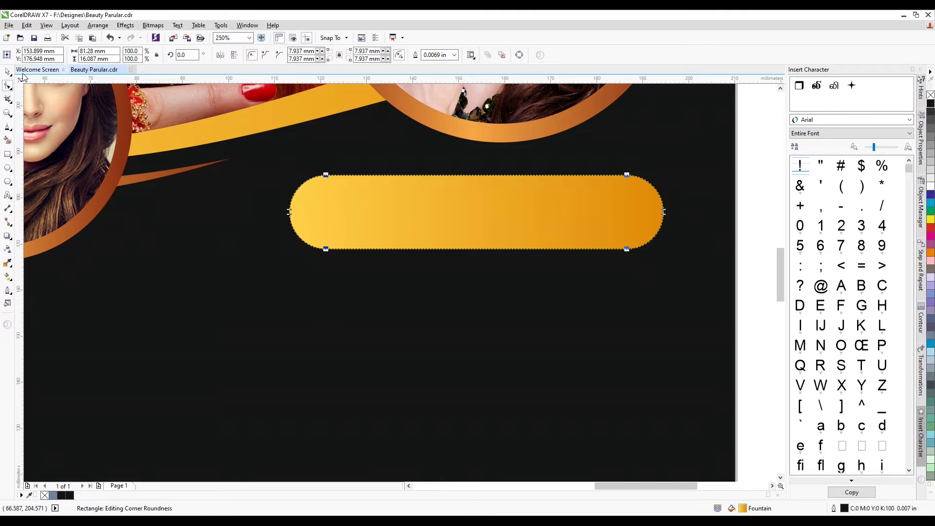
click(8, 71)
scroll(328, 204, down, 1)
click(549, 232)
scroll(410, 240, down, 2)
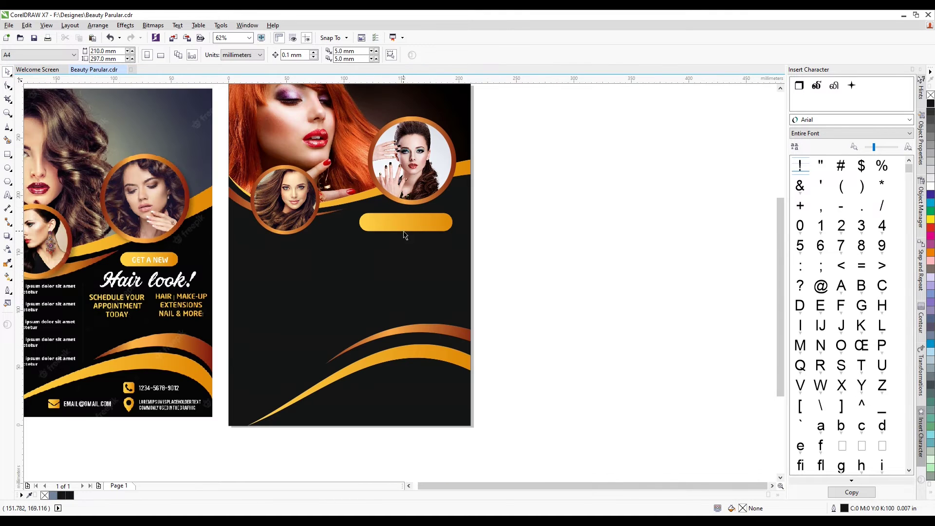
scroll(403, 218, up, 2)
scroll(482, 229, down, 2)
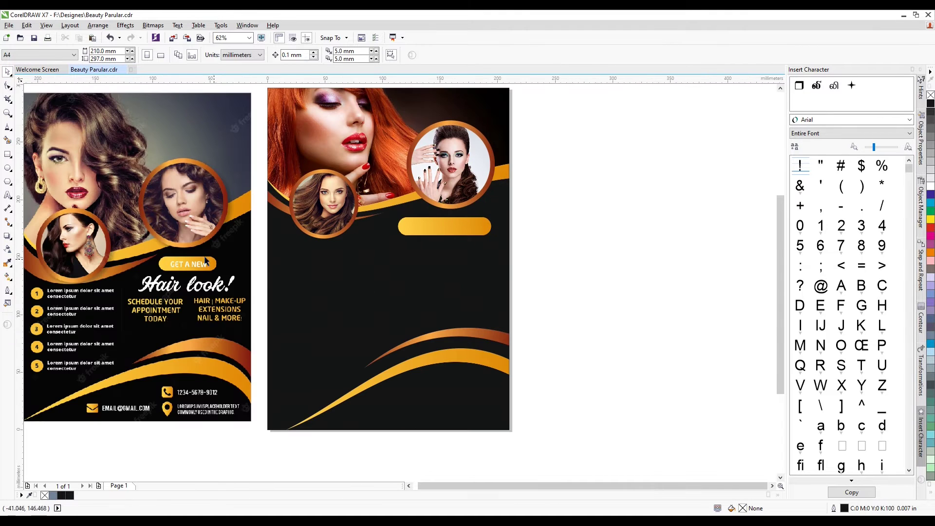
Step: Add the text "Get A New" on the golden rounded bar
click(7, 195)
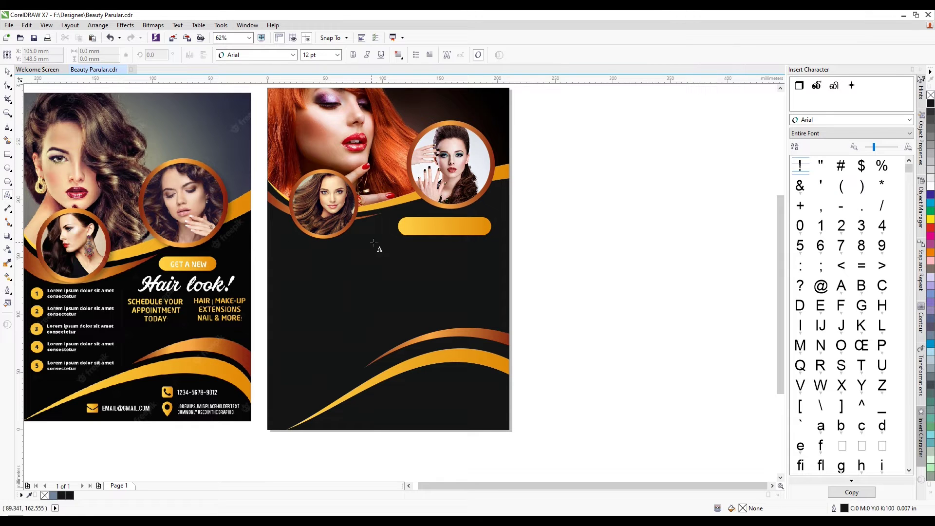
scroll(426, 232, up, 2)
click(415, 223)
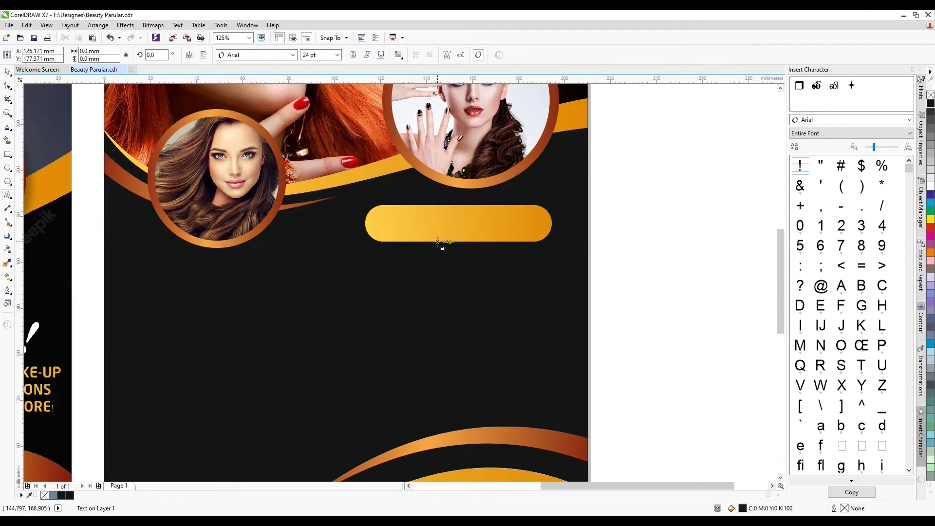
text(Get A New)
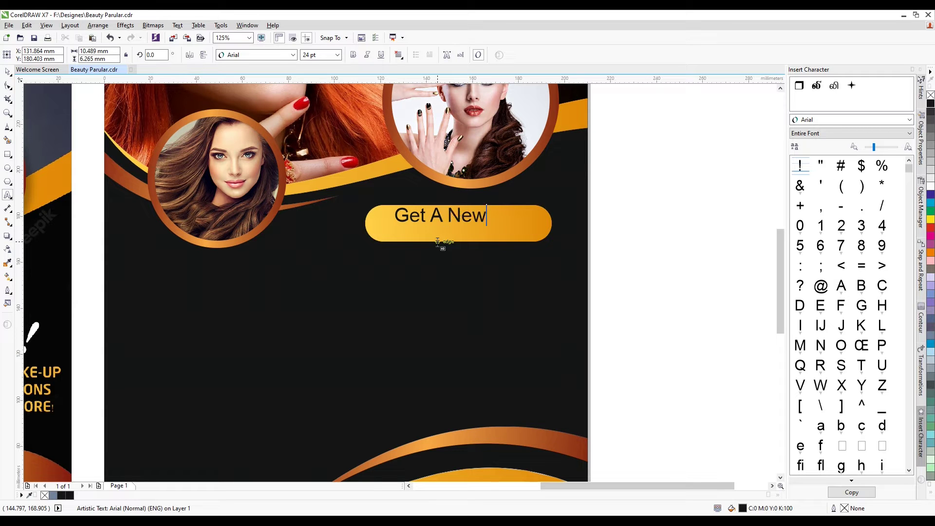
Step: Set the font of the "Get A New" text to Swis721 Hv BT
key(ctrl+a)
click(253, 58)
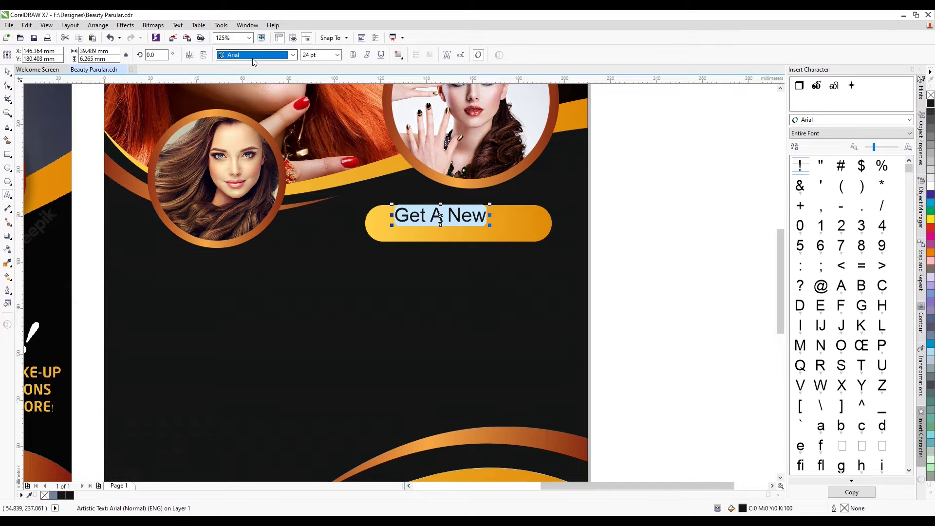
click(292, 55)
click(267, 93)
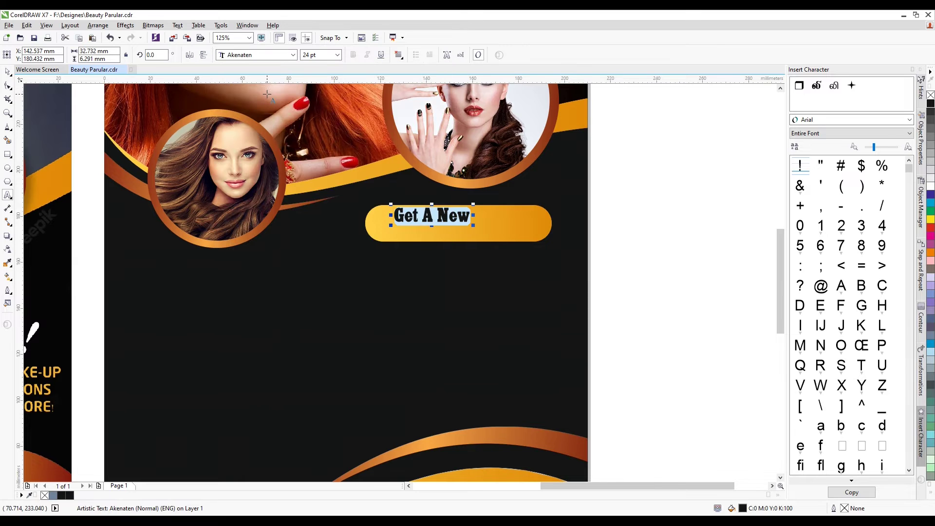
click(292, 55)
mouse_move(372, 100)
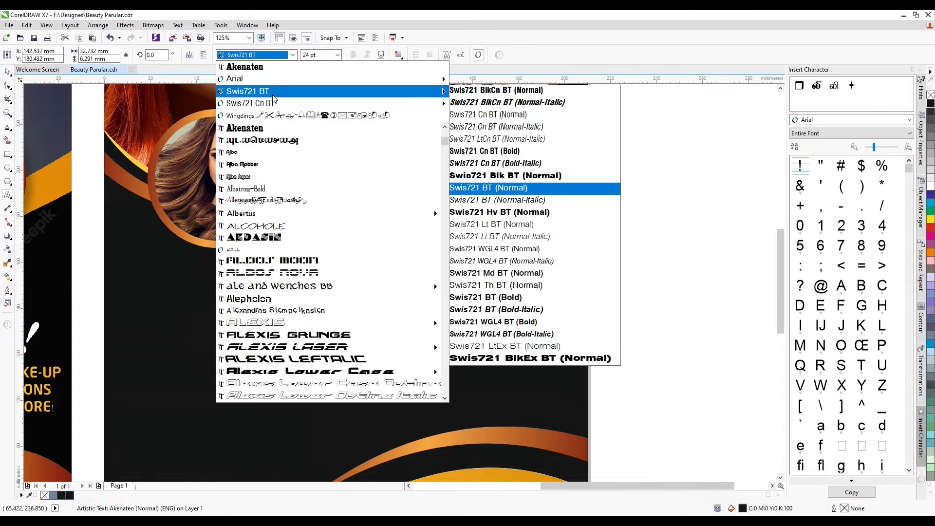
click(499, 212)
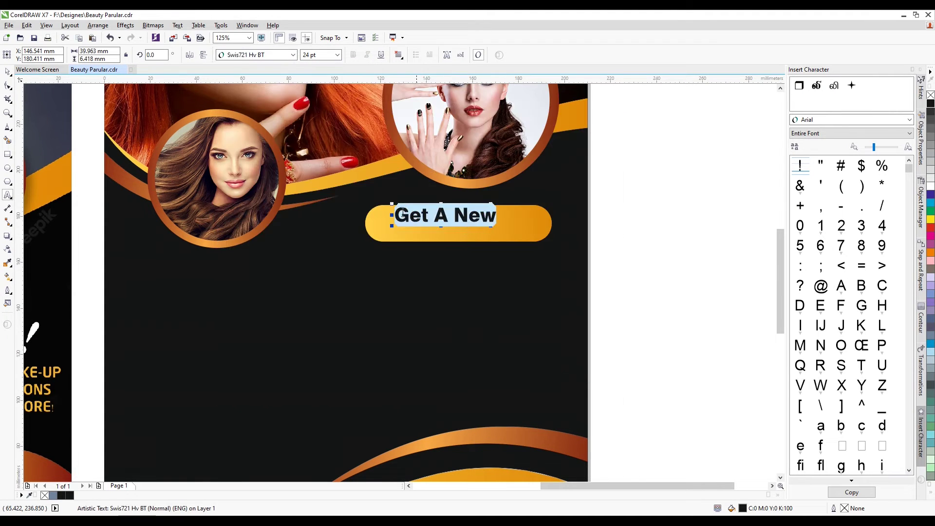
Step: Enlarge the "Get A New" text to about 27.6 pt on the golden bar
click(7, 71)
scroll(407, 212, down, 1)
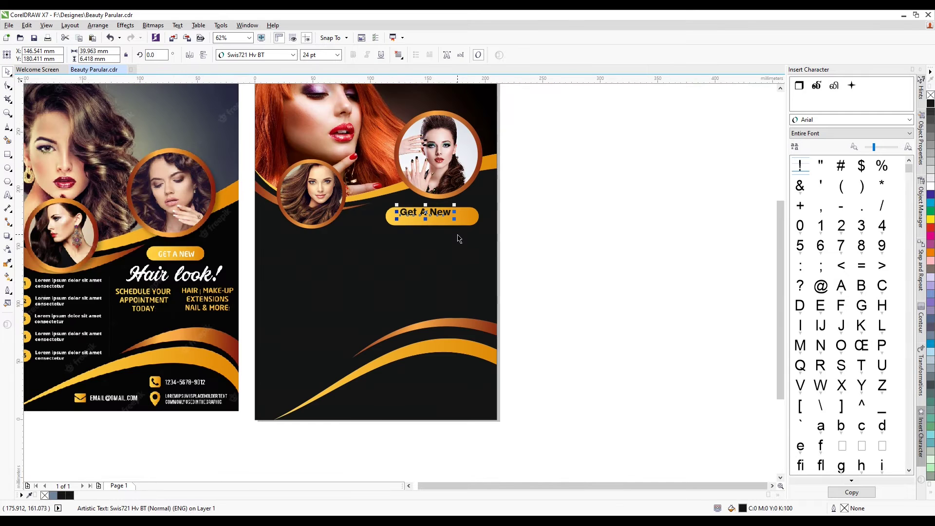
scroll(458, 231, up, 1)
drag(447, 205, 463, 210)
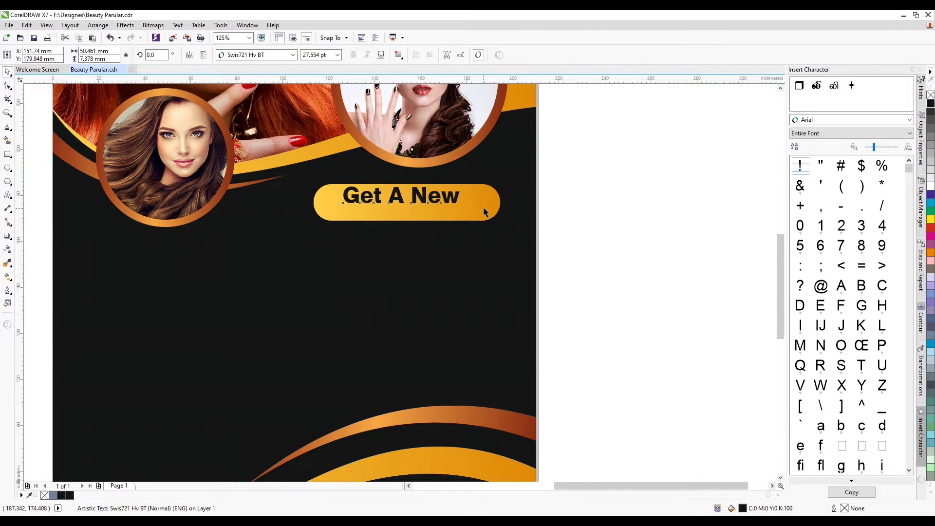
Step: Center the "Get A New" text horizontally and vertically on the golden rounded bar
shift+click(482, 210)
key(c)
key(e)
Step: Fill the "Get A New" text with white
click(598, 216)
click(449, 206)
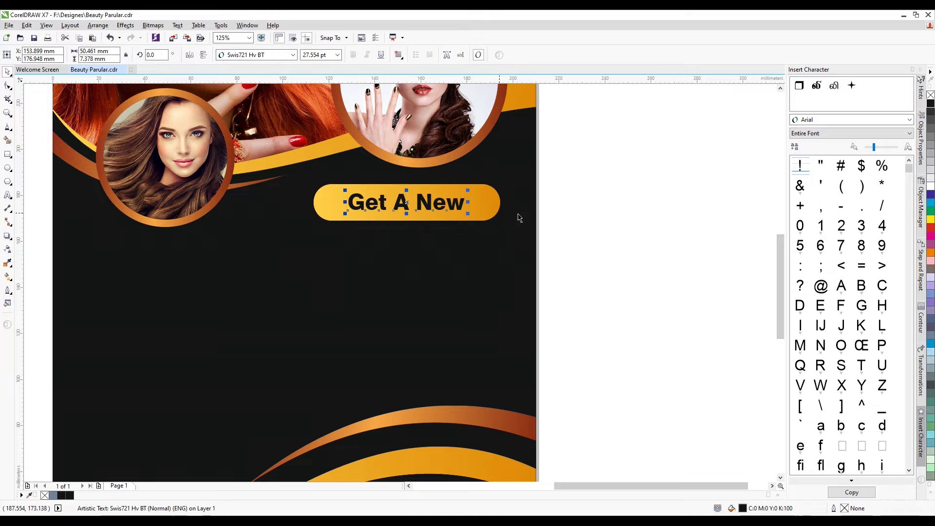
click(931, 194)
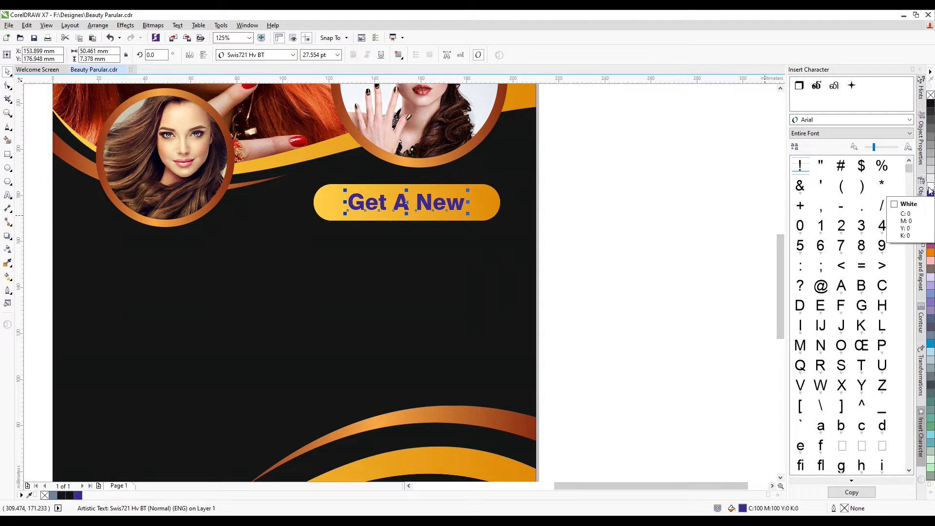
click(593, 205)
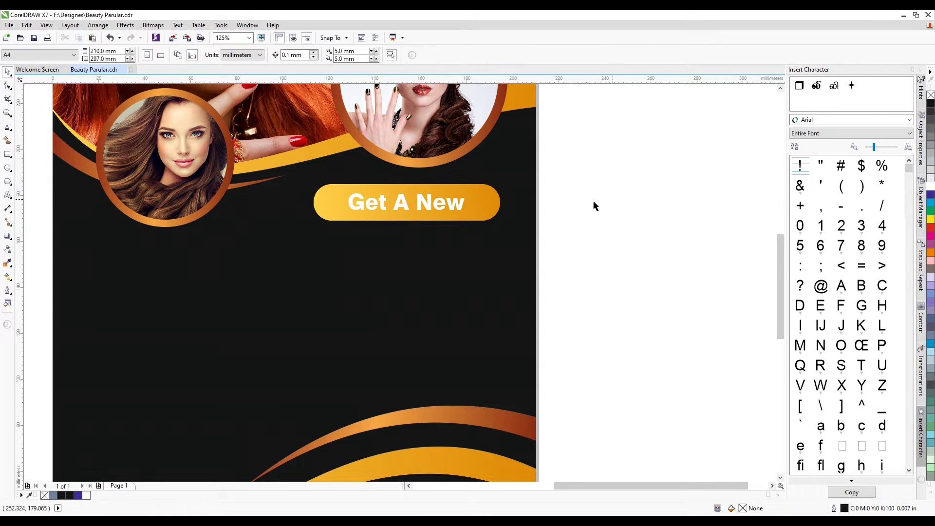
Step: Add the text "Hair Look" on the black area below the golden bar
click(7, 195)
click(255, 248)
text(H)
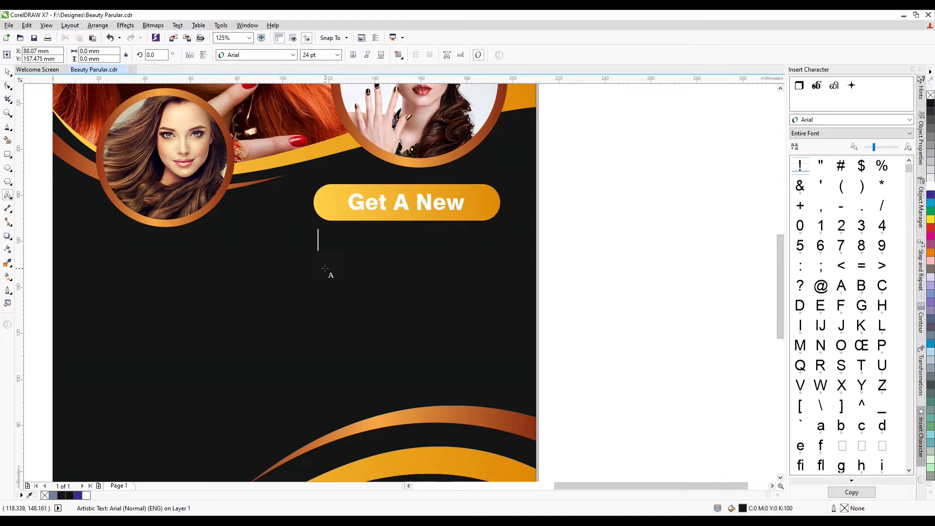
Step: Set the font of the "Hair Look" text to Back to Black Demo
key(ctrl+a)
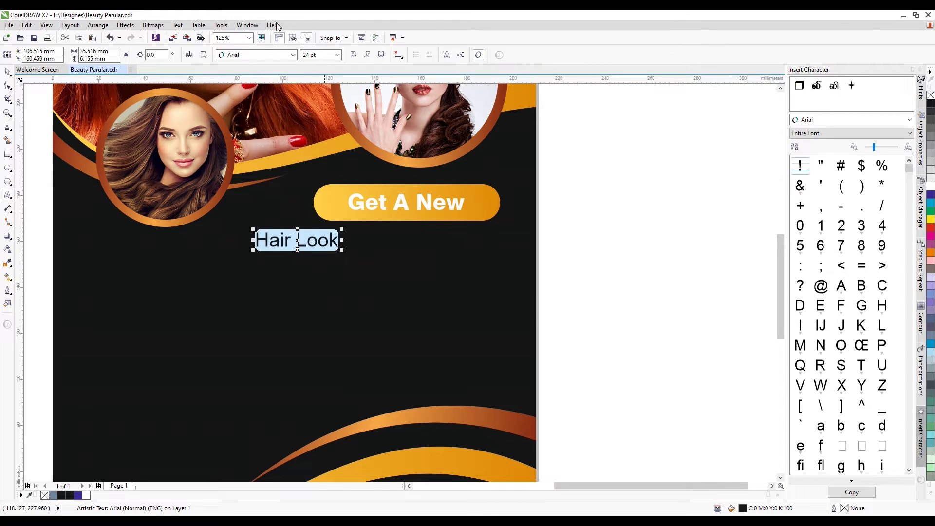
click(263, 55)
text(Bachelor Pad College JL)
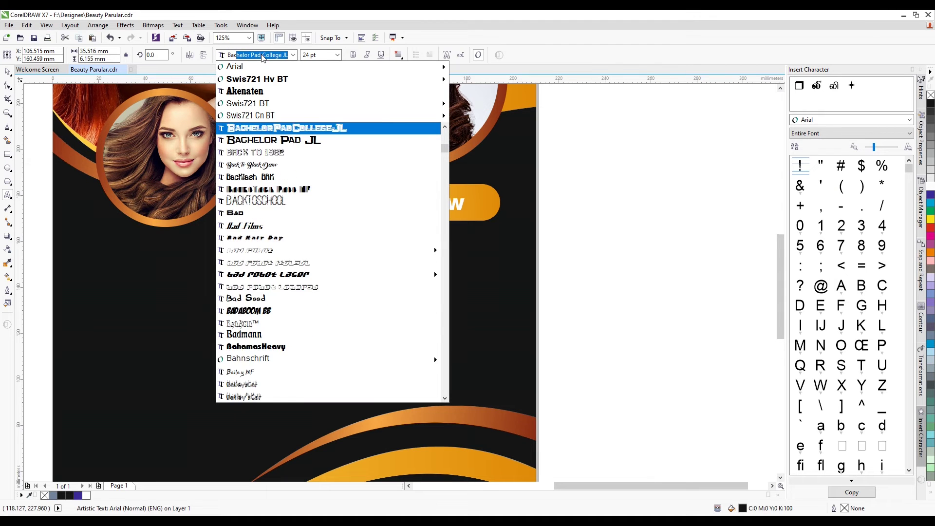
key(Down)
key(Down)
key(Down)
key(Return)
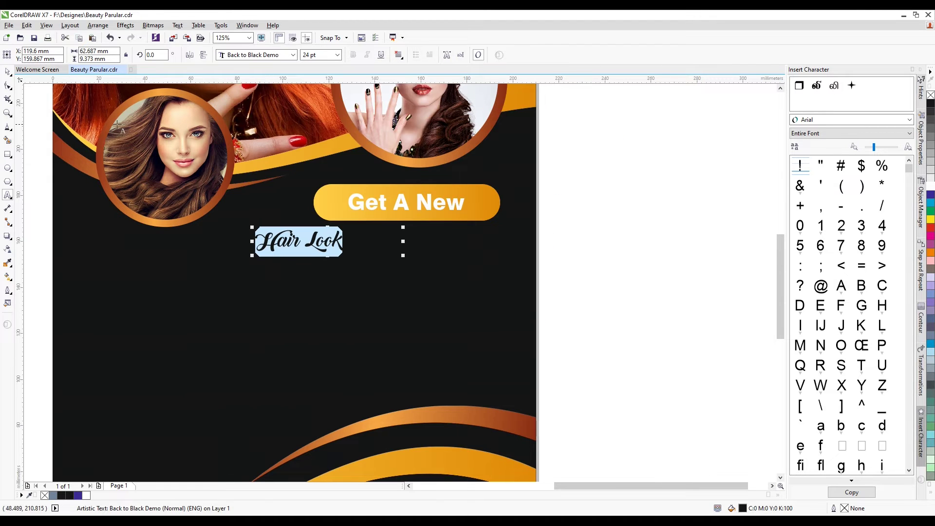
Step: Enlarge the "Hair Look" text to about 60.3 pt, fill it white and place it beneath the golden bar
click(7, 71)
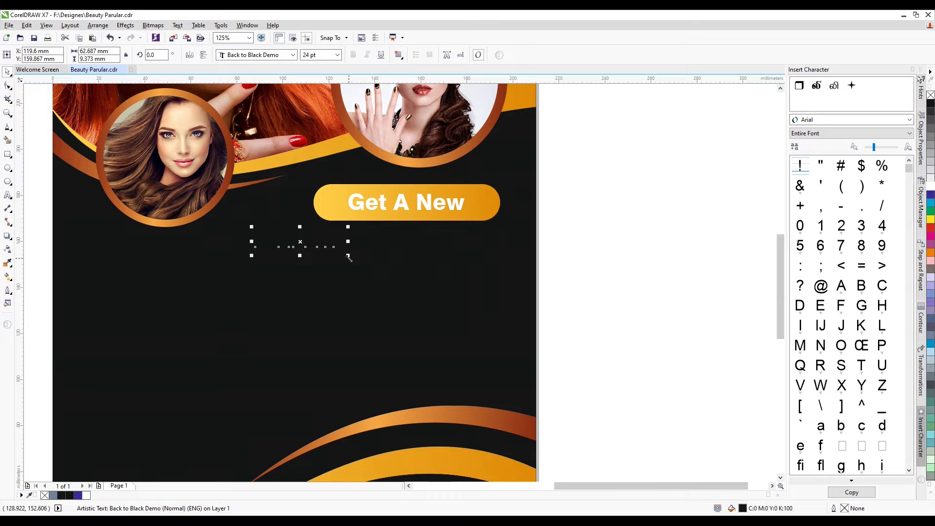
drag(349, 257, 484, 290)
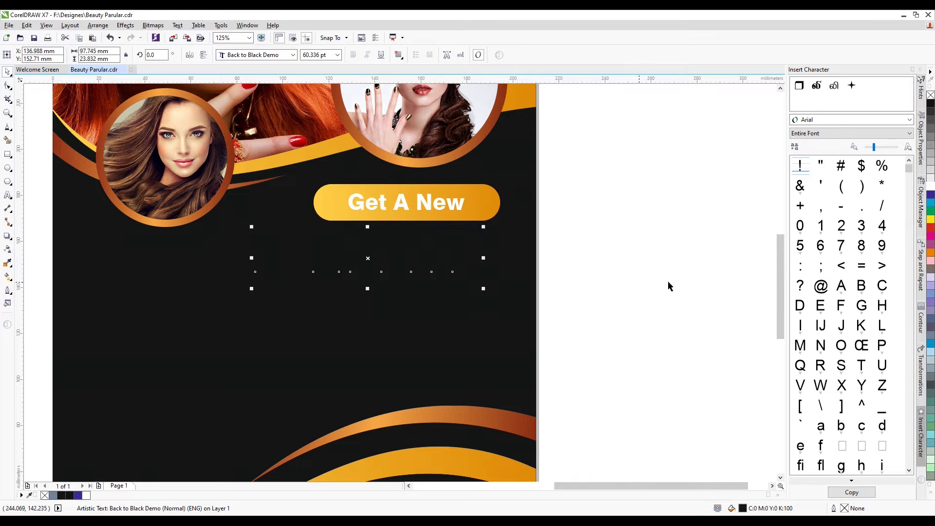
click(931, 187)
drag(479, 259, 512, 265)
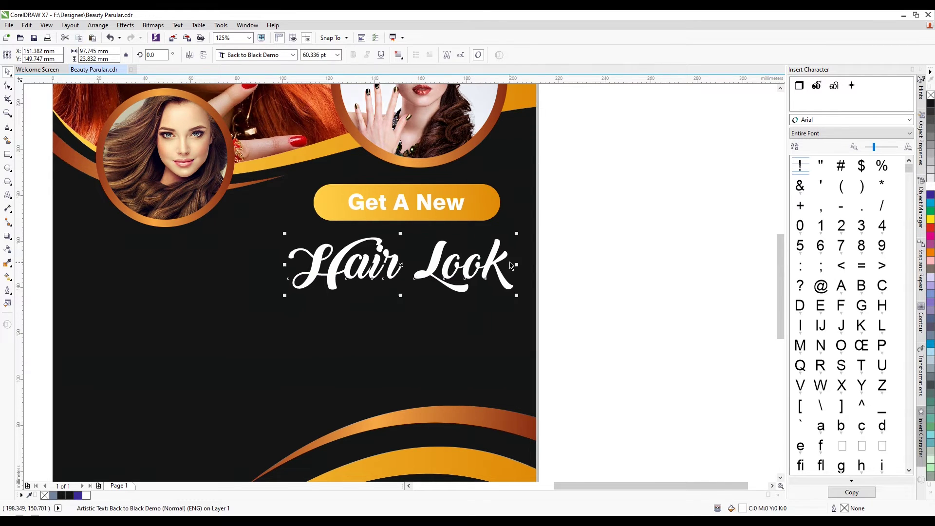
scroll(510, 262, down, 2)
click(632, 241)
Step: Add the text "SCHEDULE YOUR" below the "Hair Look" heading
scroll(510, 219, up, 1)
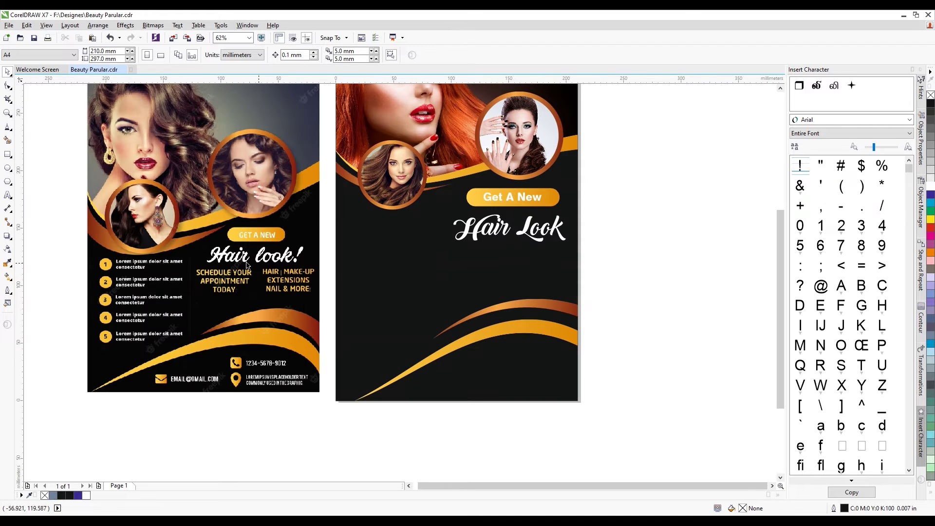
click(7, 195)
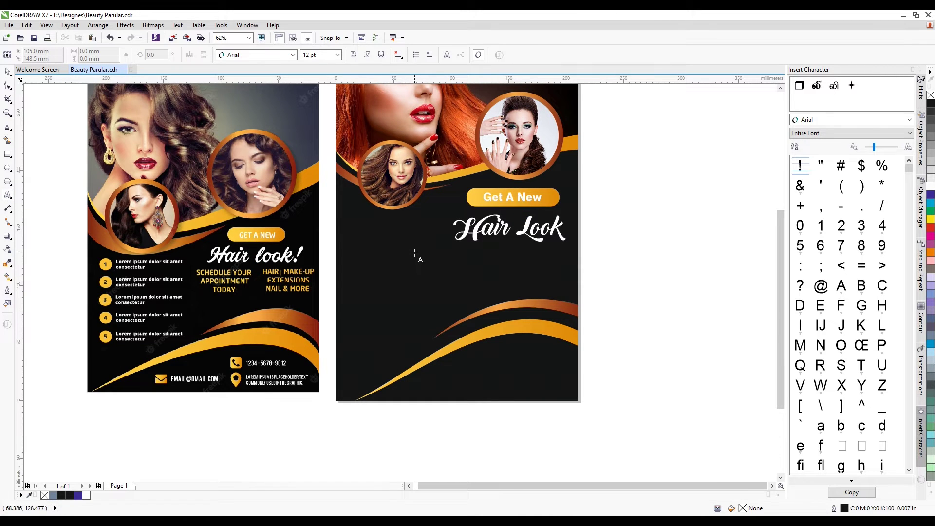
click(396, 263)
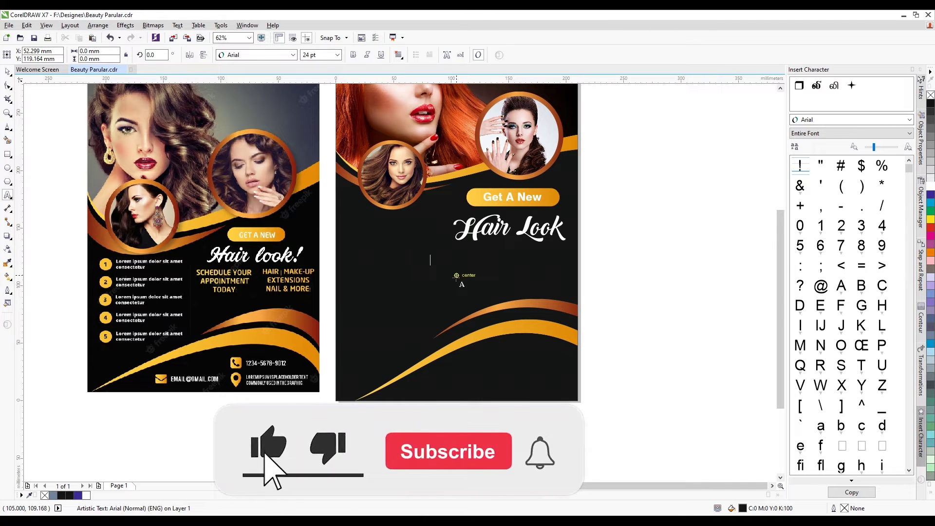
text(LE Y)
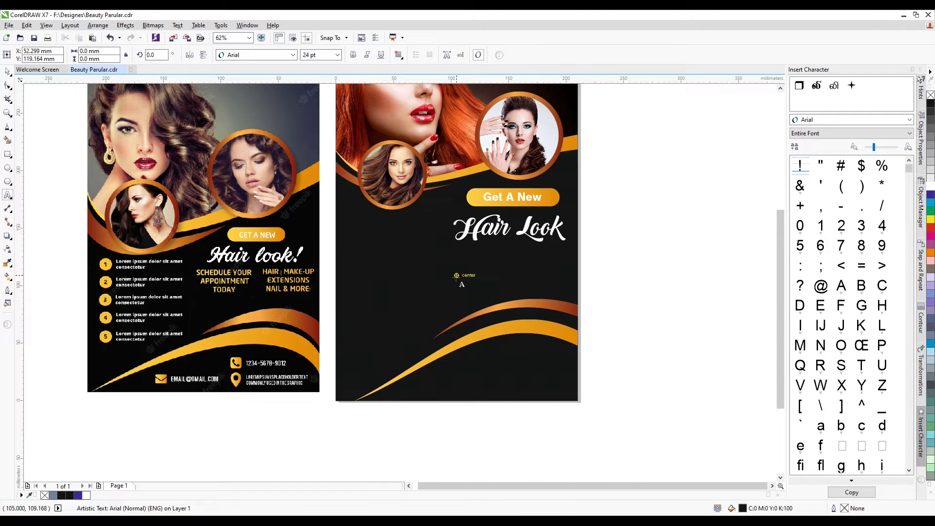
Step: Set the "SCHEDULE YOUR" text to the Swis721 Hv BT font with a yellow fill
key(ctrl+a)
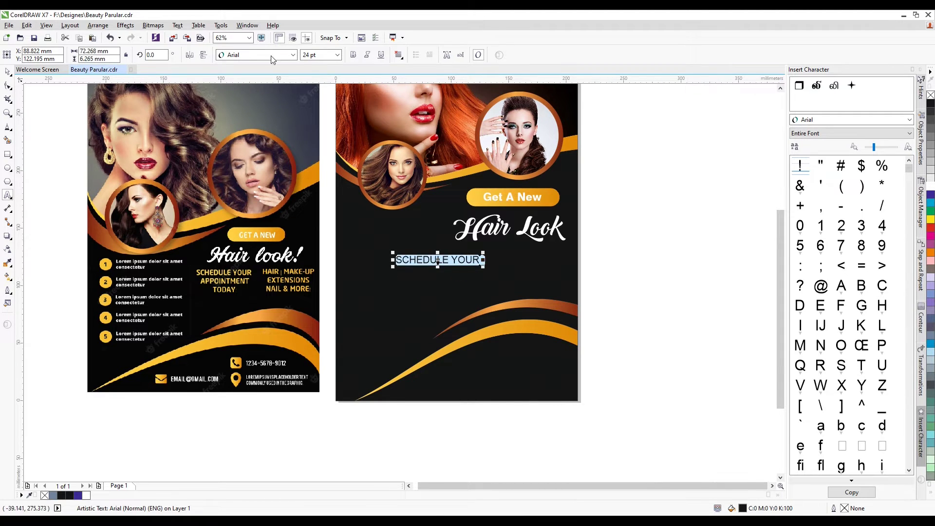
click(261, 38)
click(263, 55)
mouse_move(273, 91)
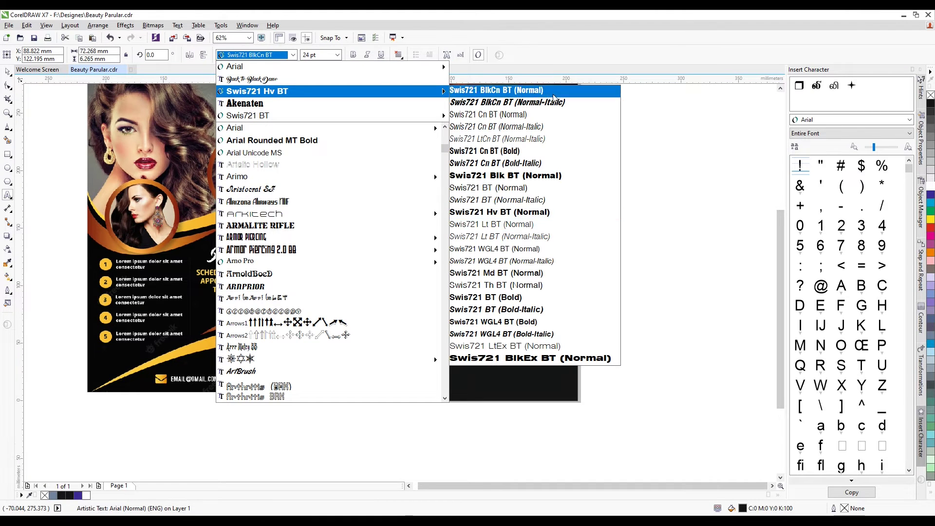
click(541, 210)
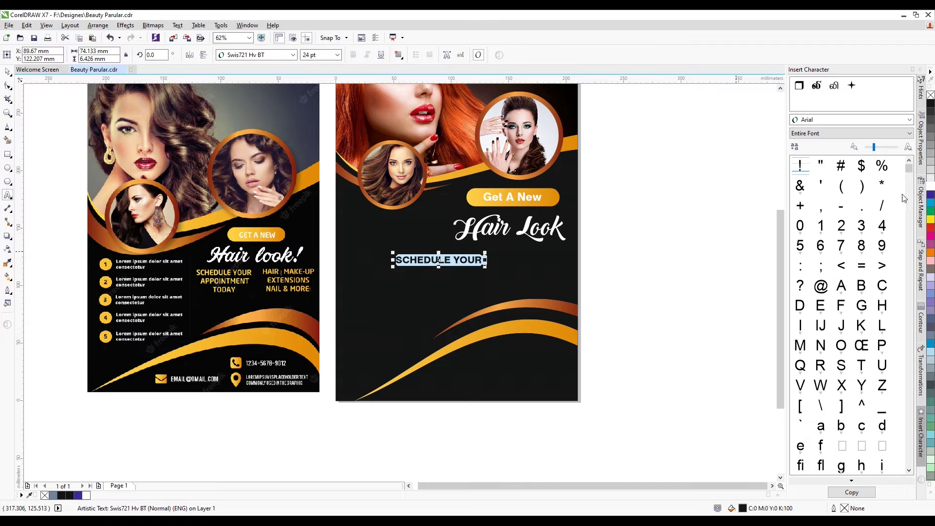
click(930, 220)
Step: Continue the "SCHEDULE YOUR" text with the lines "APPOINTMENT" and "TODAY"
scroll(476, 269, up, 1)
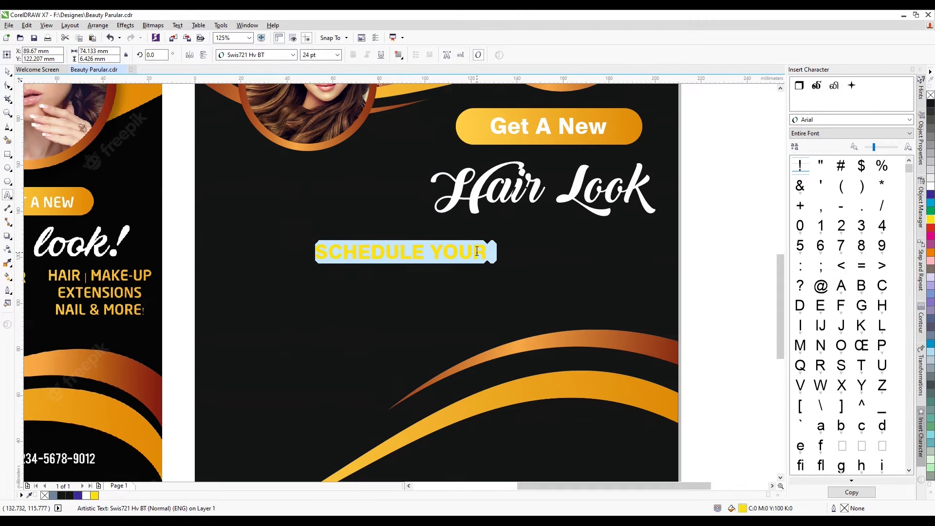
click(475, 253)
scroll(530, 263, down, 2)
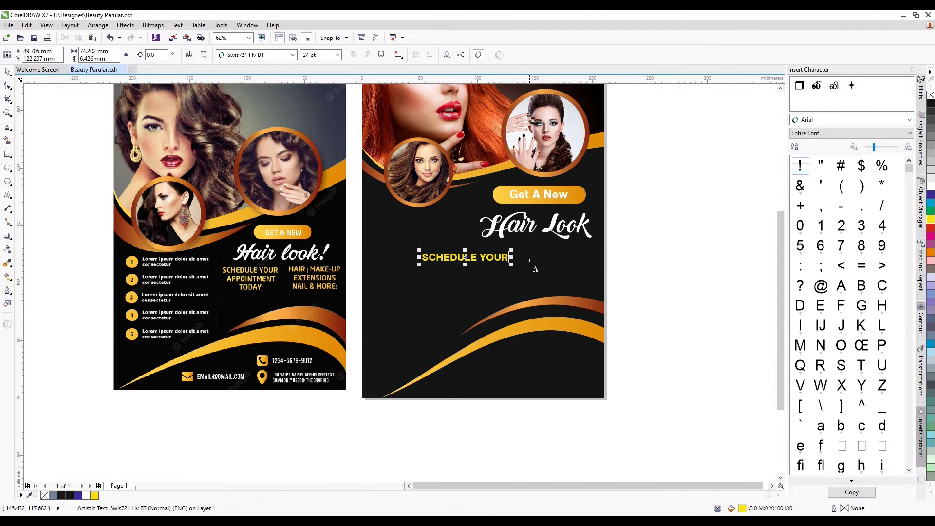
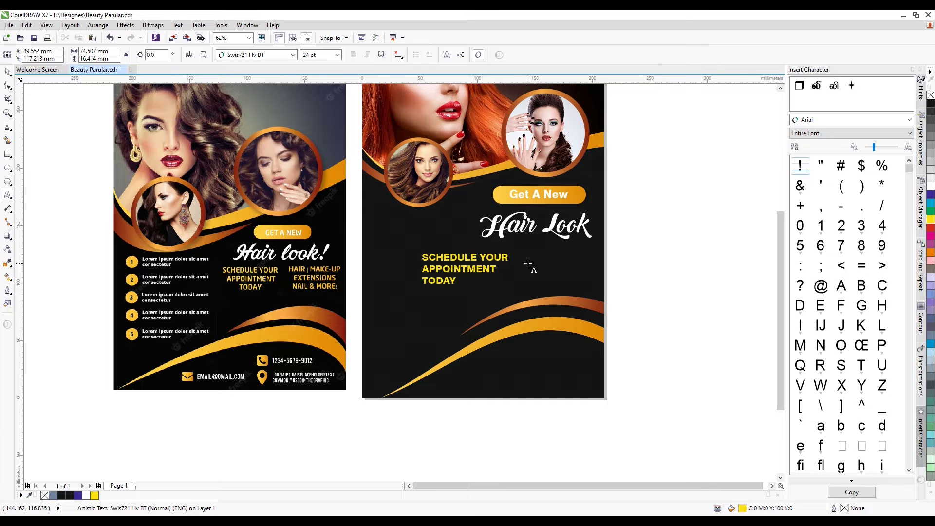
Step: Reduce the three-line appointment text to about 18.5 pt under the heading and center-align its lines
key(ctrl+a)
click(8, 72)
scroll(477, 287, up, 1)
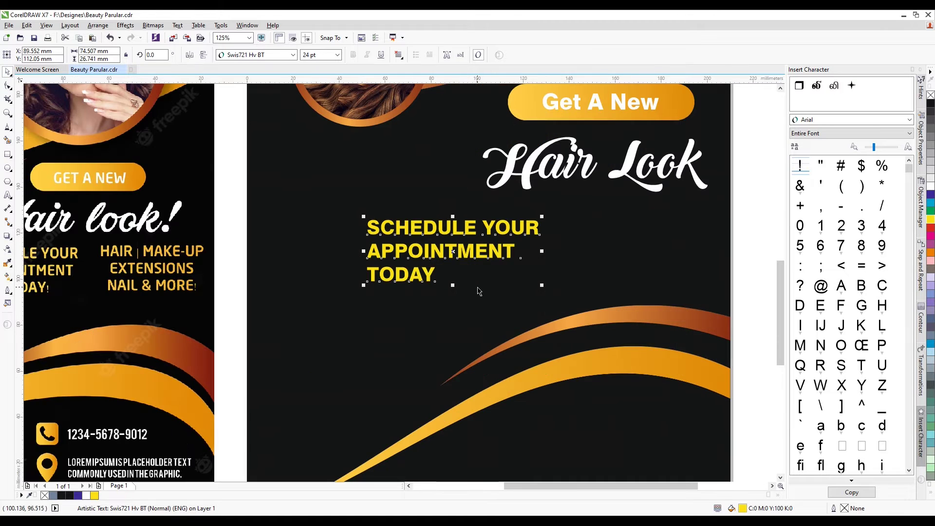
mouse_move(544, 216)
mouse_down()
mouse_move(503, 227)
mouse_move(536, 213)
mouse_up()
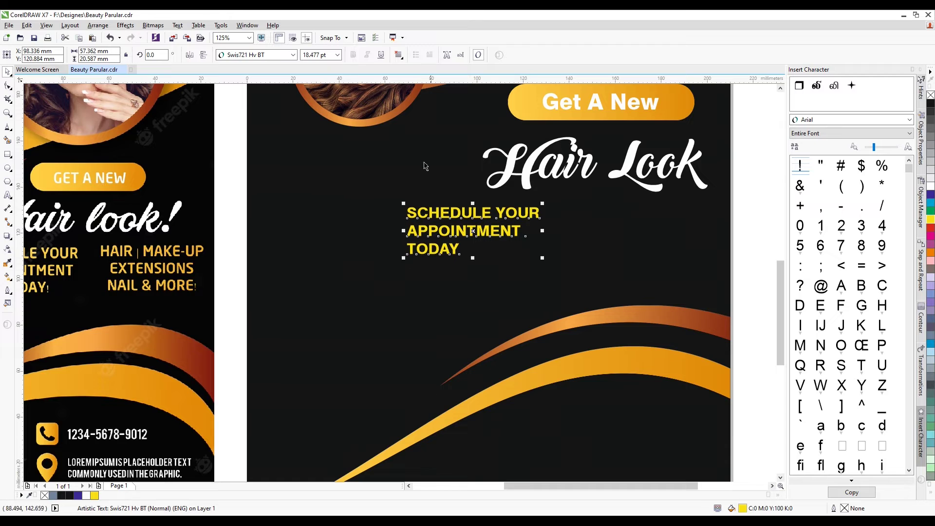
click(398, 54)
click(419, 85)
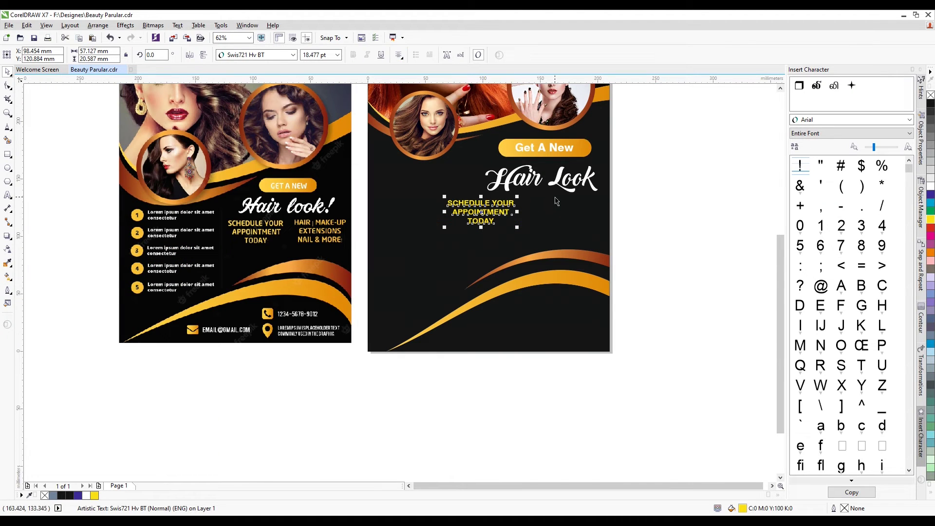
Step: Place a copy of the appointment text to its right and align both blocks on the same horizontal center line
drag(503, 210, 579, 211)
key(Right)
key(Up)
scroll(566, 202, up, 1)
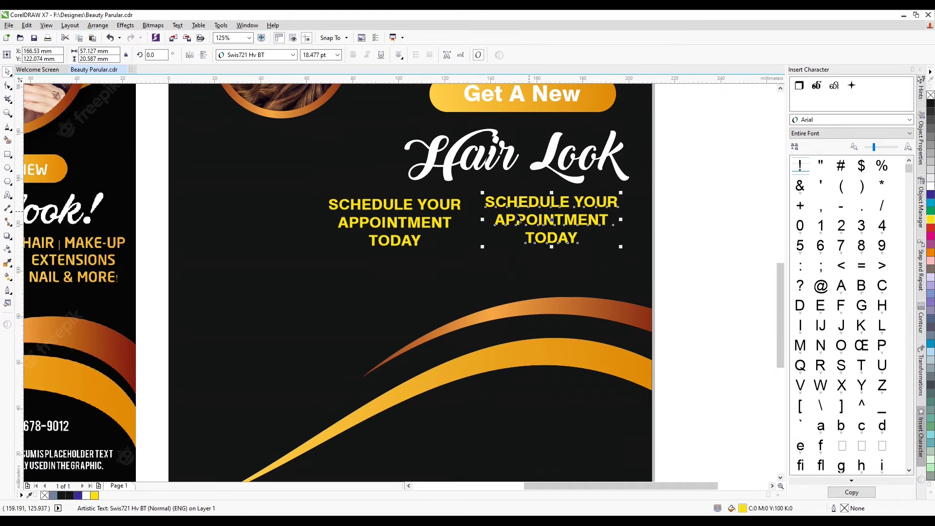
shift+click(453, 203)
key(e)
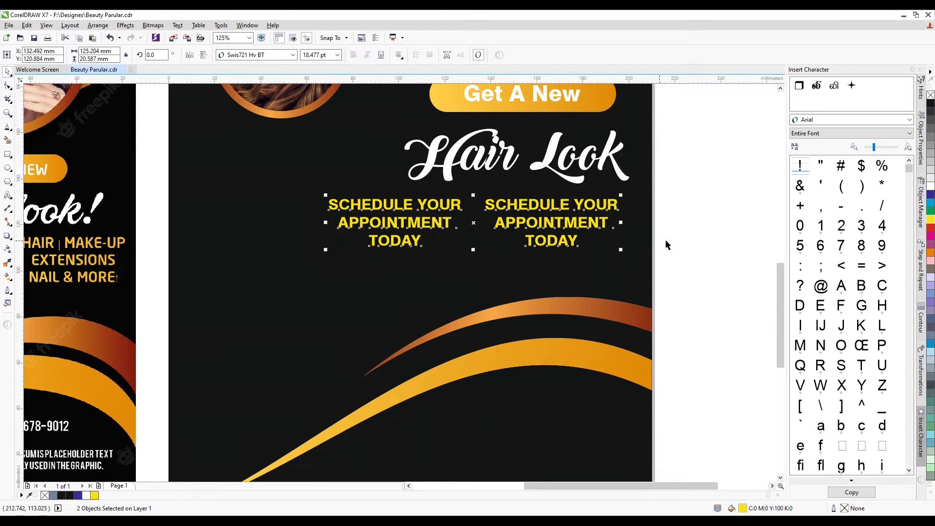
click(666, 239)
Step: Replace the copied text block's wording with the first line "HAIR | MACK-UP"
scroll(490, 211, down, 1)
click(522, 214)
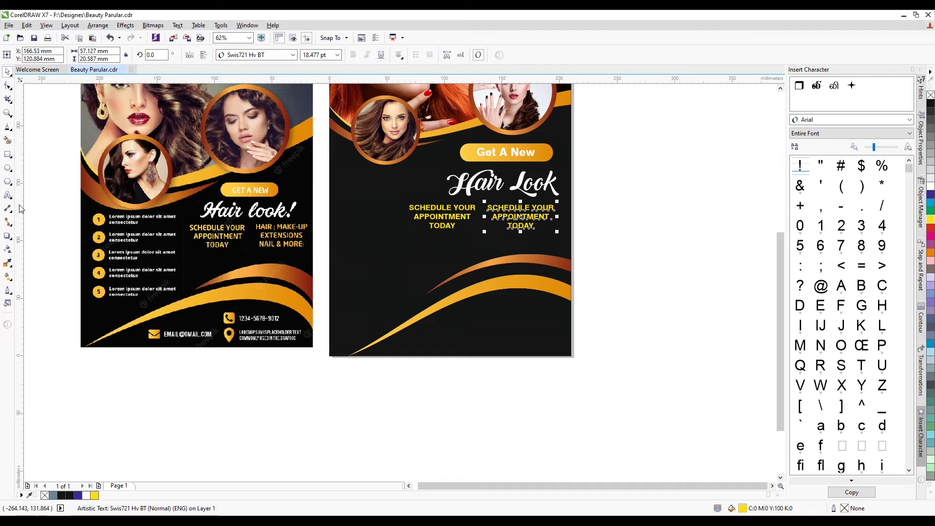
click(8, 195)
click(511, 214)
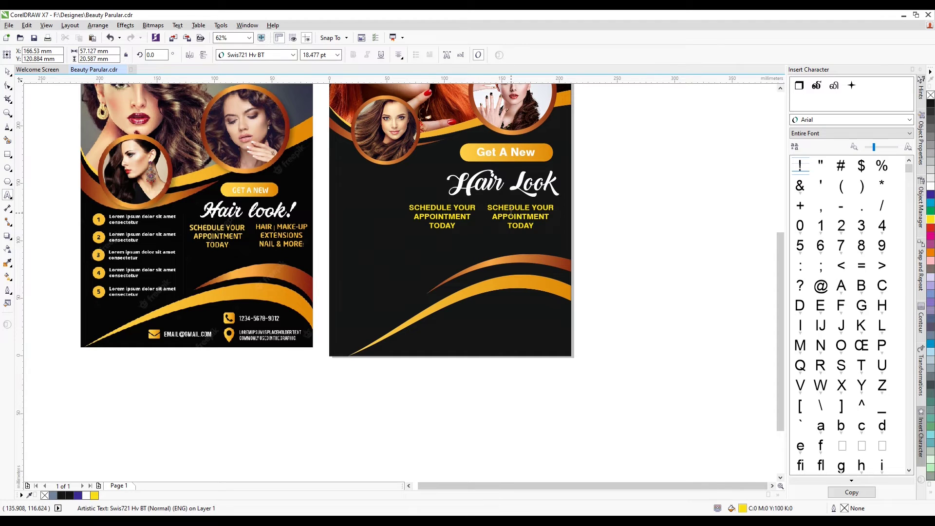
key(ctrl+a)
key(BackSpace)
text(HAI)
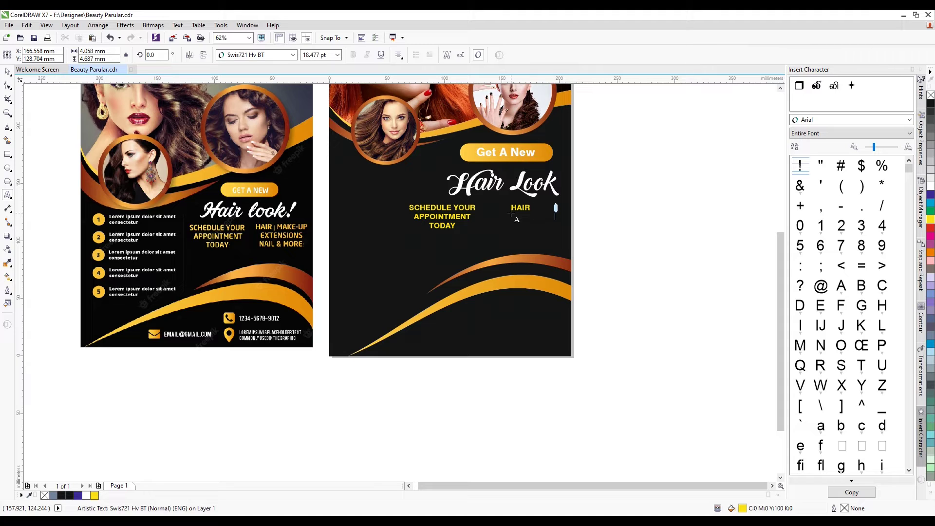
text(R | MACK)
text(-UP)
Step: Add the lines "EXTENSIONS" and "NAIL & MORE" below "HAIR | MACK-UP"
text(EC)
text(TEN)
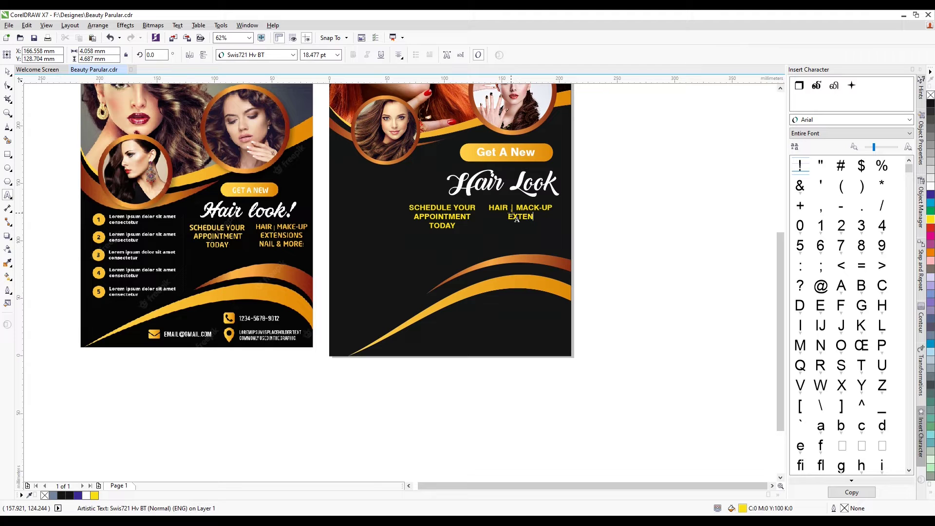
text(SIONS)
text(&)
text( MORE)
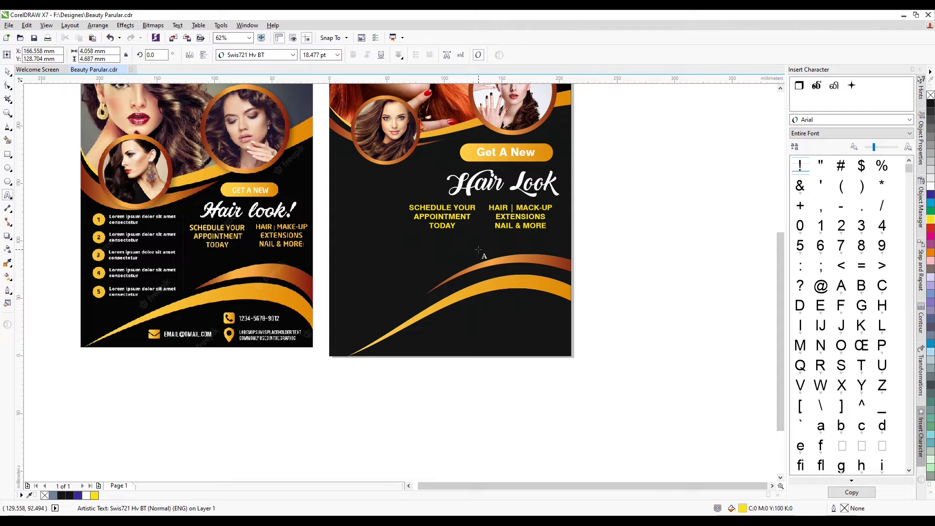
key(Escape)
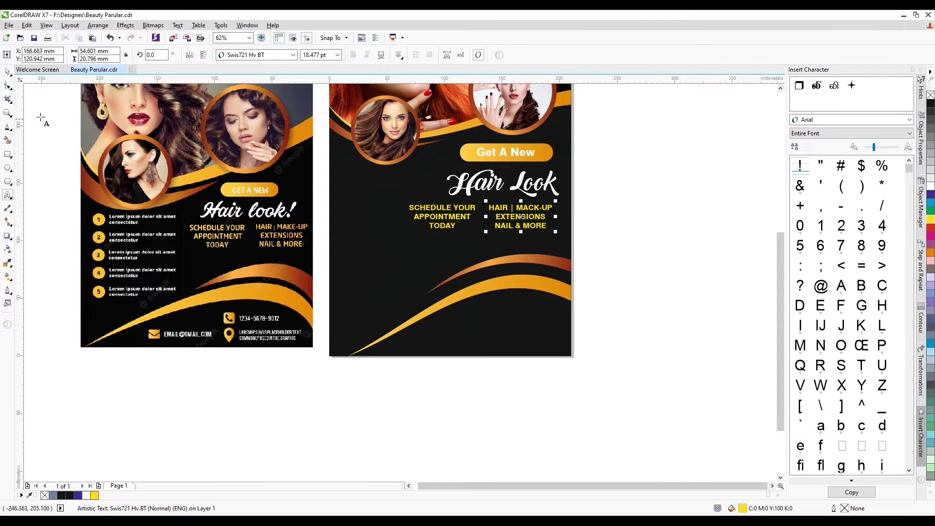
Step: Move both yellow text blocks together slightly down and to the right, below the "Hair Look" heading
click(8, 72)
drag(656, 190, 395, 243)
scroll(517, 212, up, 3)
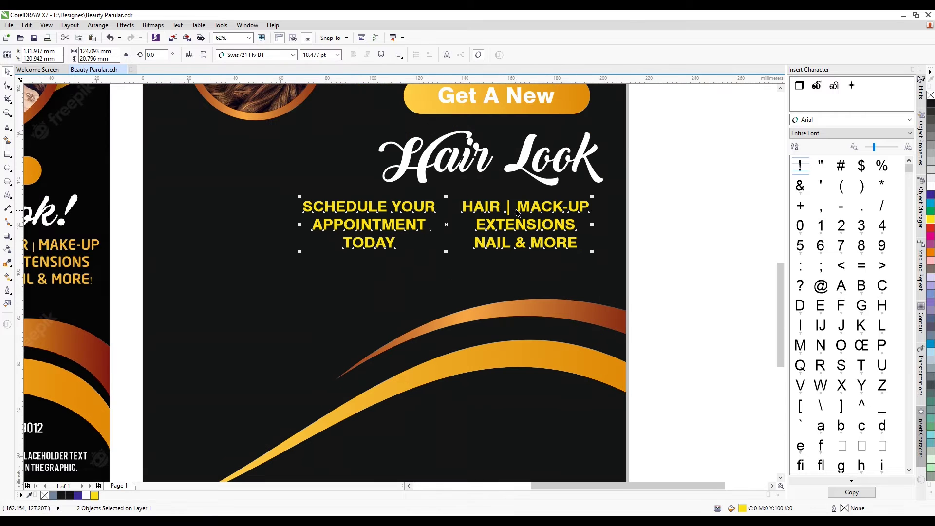
drag(517, 213, 528, 228)
scroll(368, 237, down, 2)
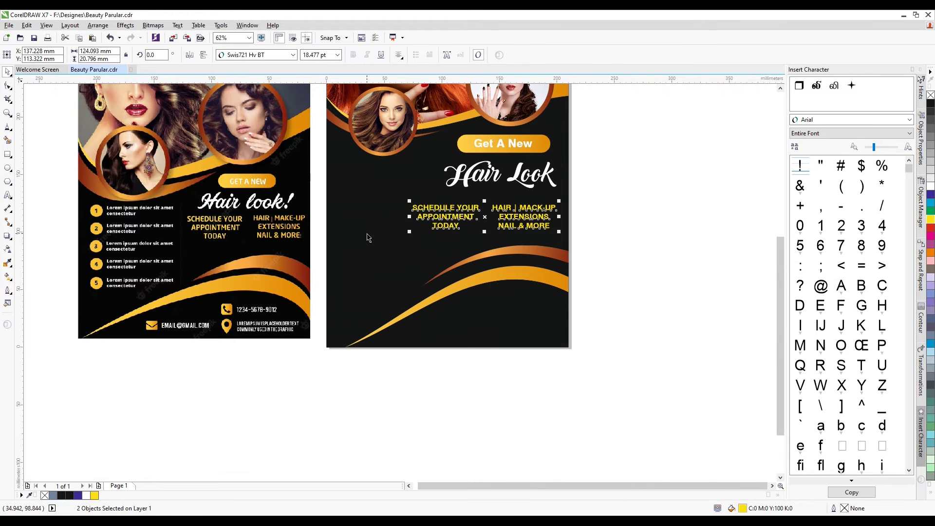
Step: Change the main black background shape's fill to the deeper black C 95, M 95, Y 45, K 95
click(369, 237)
double_click(743, 511)
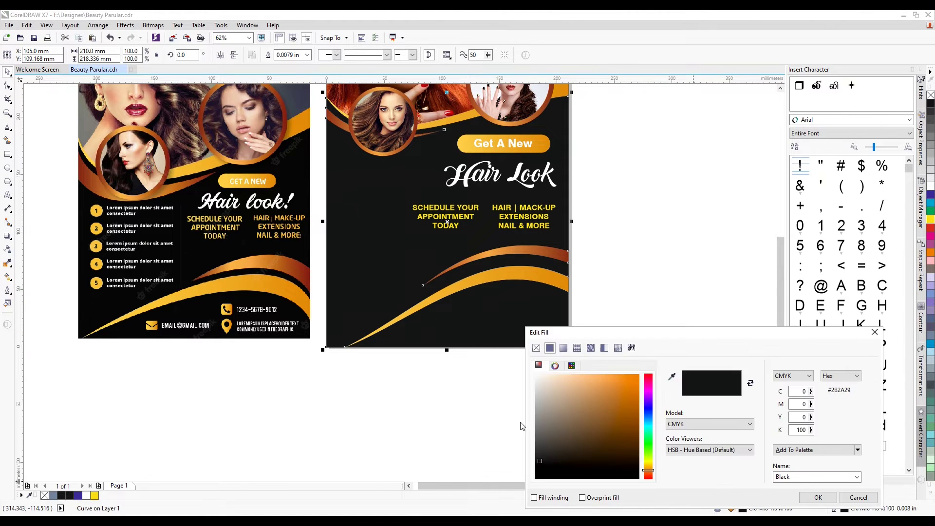
drag(563, 472, 516, 489)
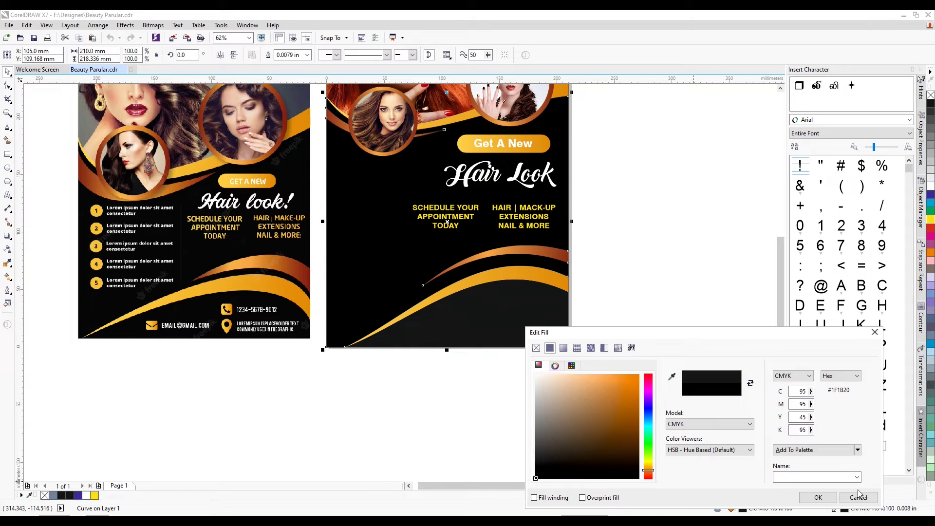
click(818, 498)
Step: Give the dark shape beneath the lower golden swoosh the fill C 95, M 95, Y 45, K 95 and deselect it
click(549, 335)
double_click(743, 507)
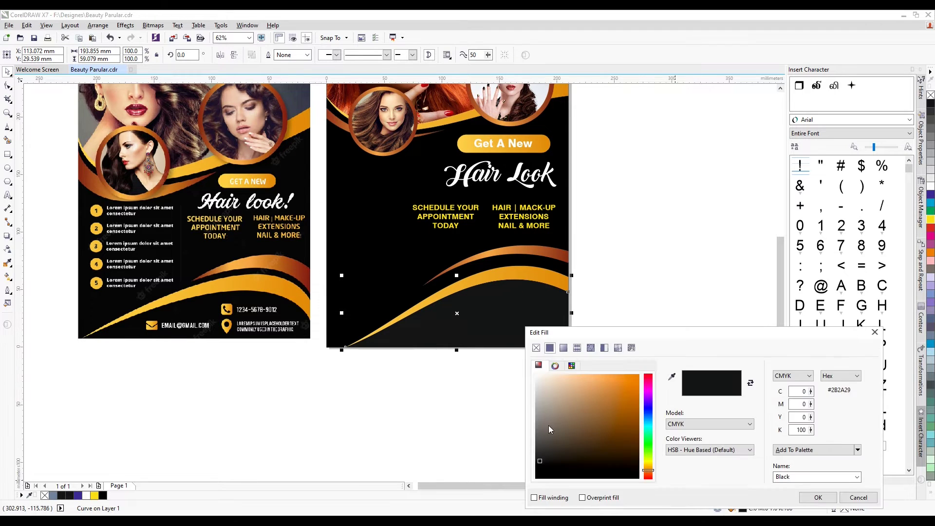
drag(598, 434, 499, 497)
click(818, 497)
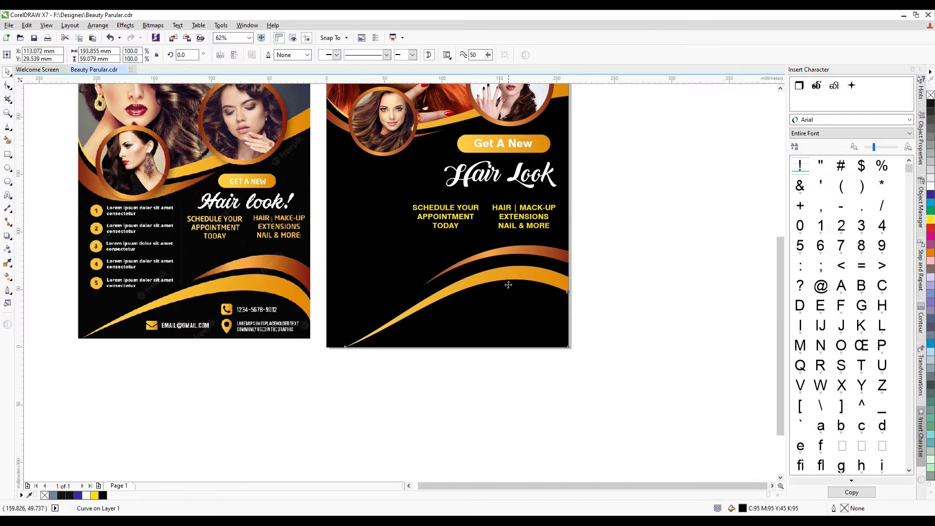
scroll(618, 278, down, 2)
click(618, 277)
scroll(410, 252, up, 2)
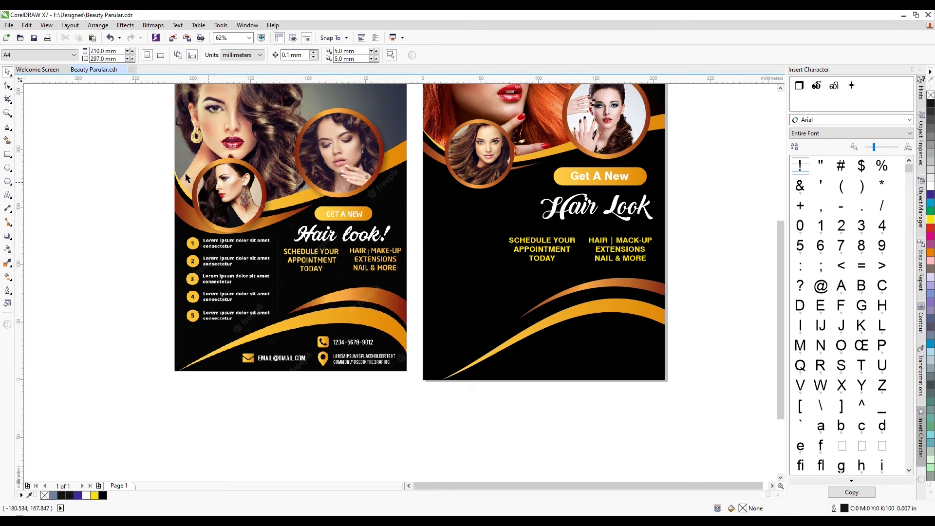
Step: Draw a circle about 15.5 mm in diameter below the small circular photo and fill it yellow
click(7, 168)
scroll(428, 214, up, 2)
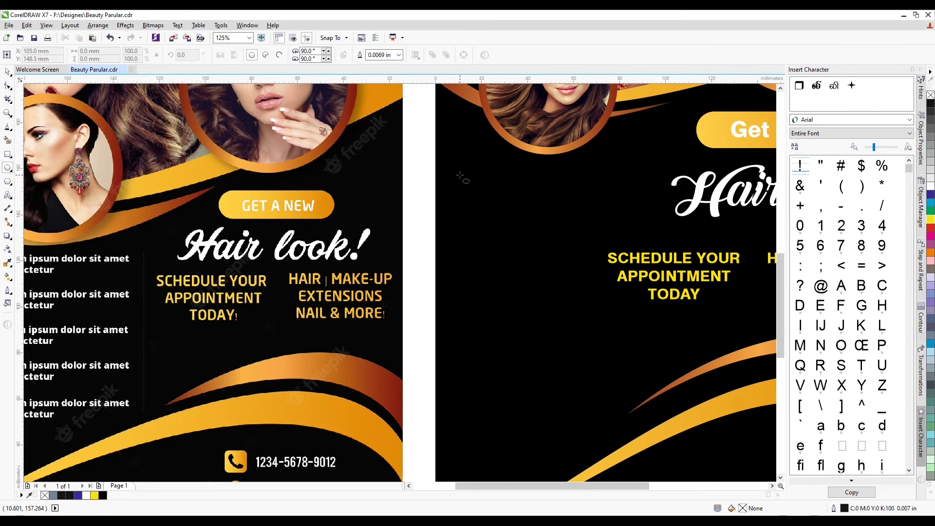
drag(461, 175, 504, 215)
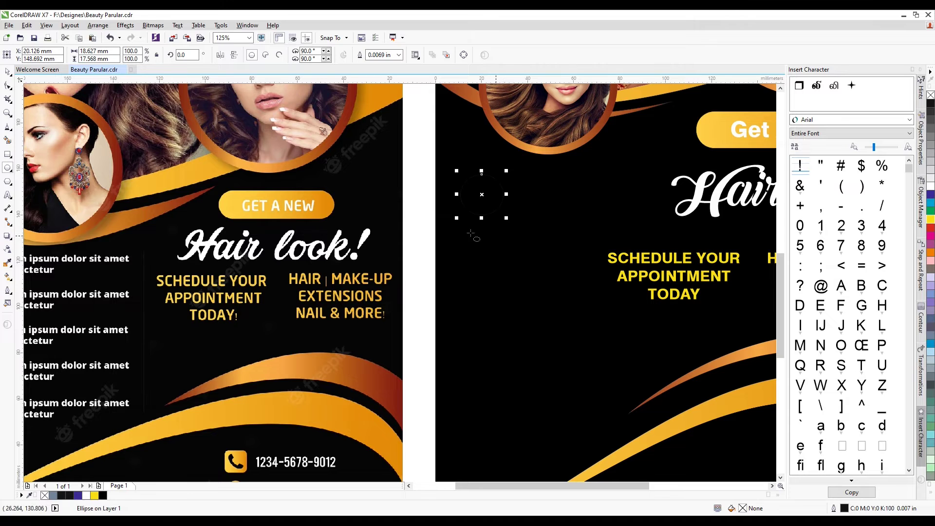
key(ctrl+z)
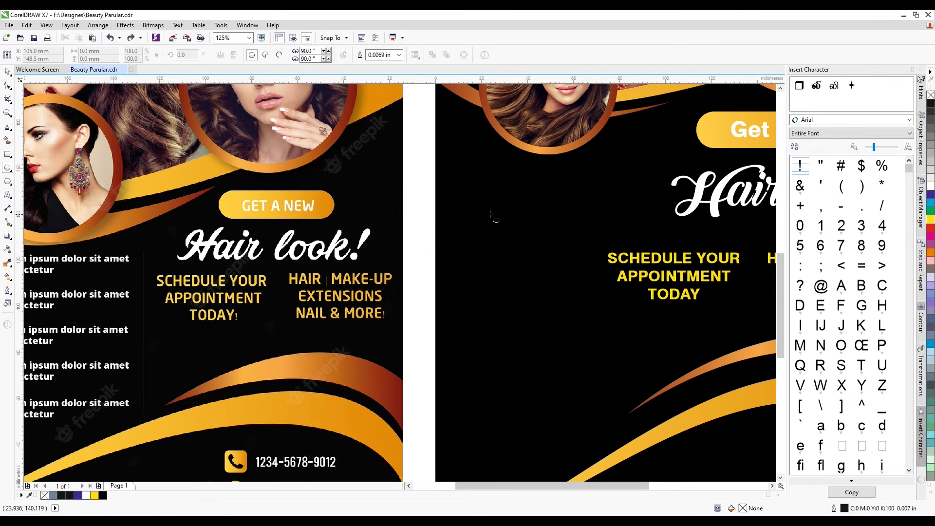
drag(465, 171, 486, 207)
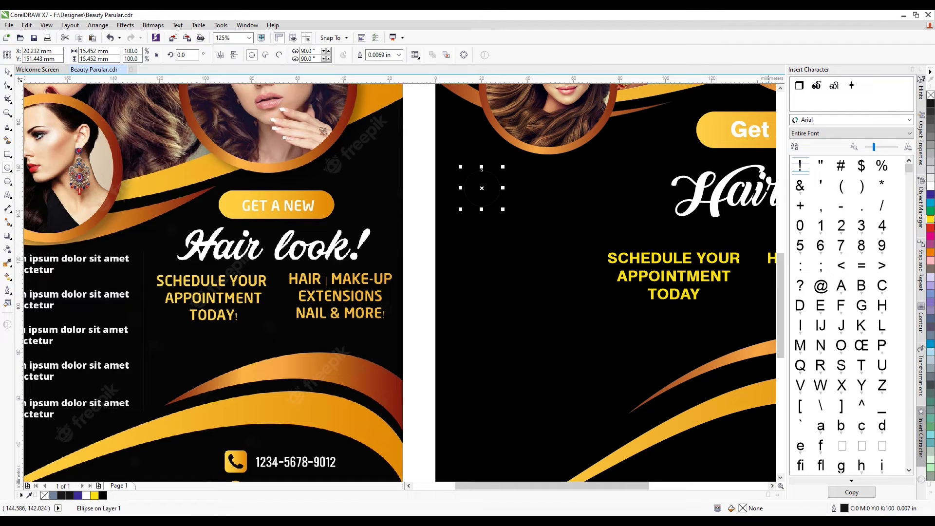
click(930, 220)
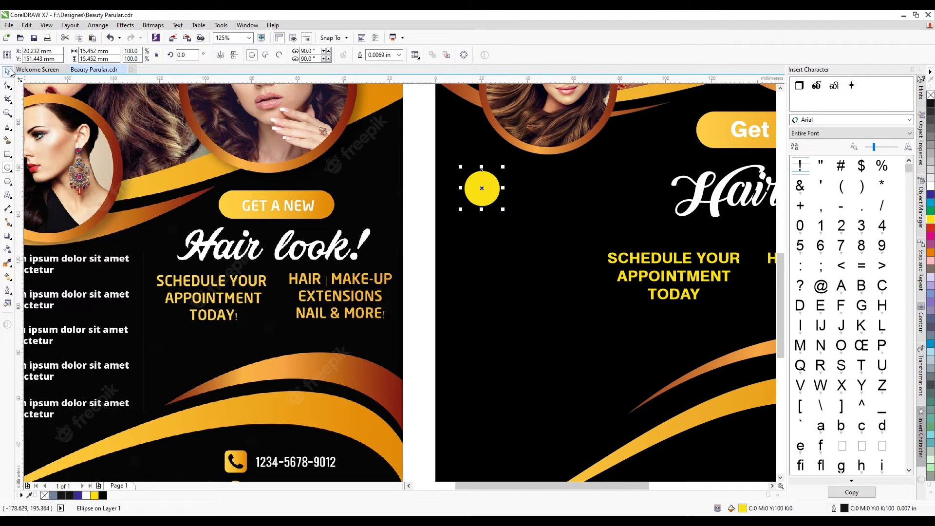
Step: Copy the golden gradient fill from the "Get A New" button onto the small circle
scroll(418, 217, down, 2)
scroll(464, 210, up, 2)
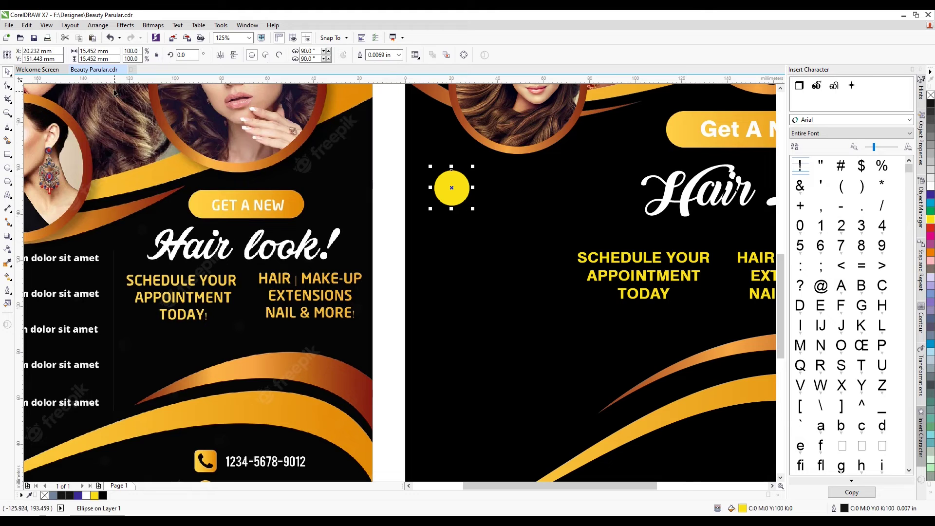
click(27, 25)
click(58, 162)
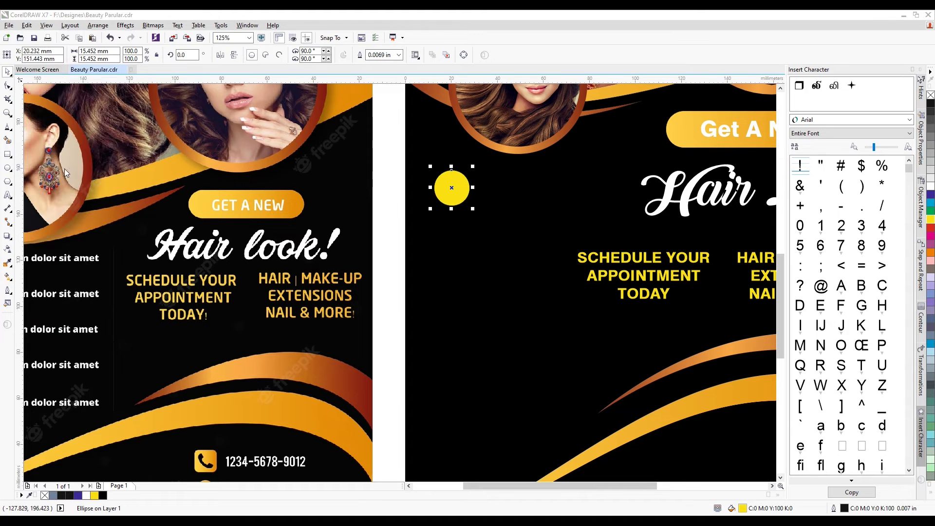
click(478, 287)
click(684, 131)
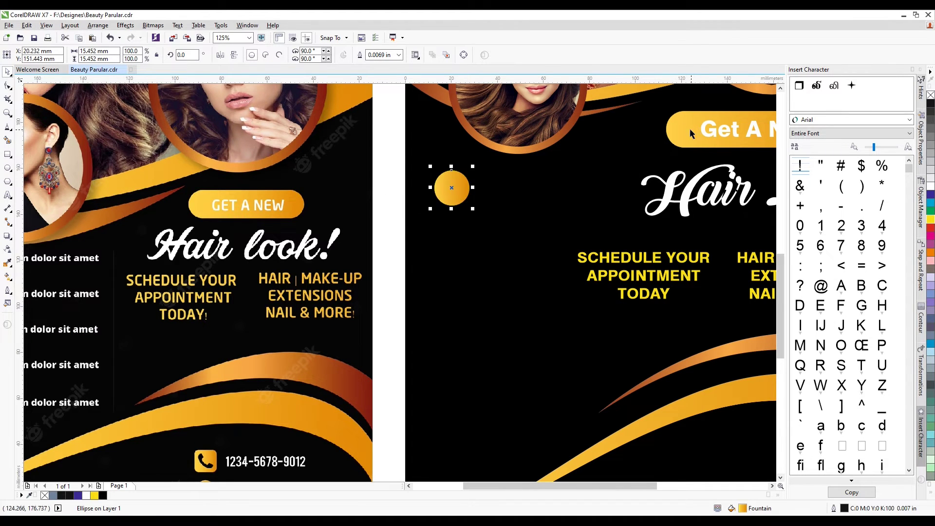
Step: Add the number "1" on the gold circle and set its font to Swis721 Blk BT (Normal)
scroll(325, 156, down, 2)
scroll(380, 172, up, 2)
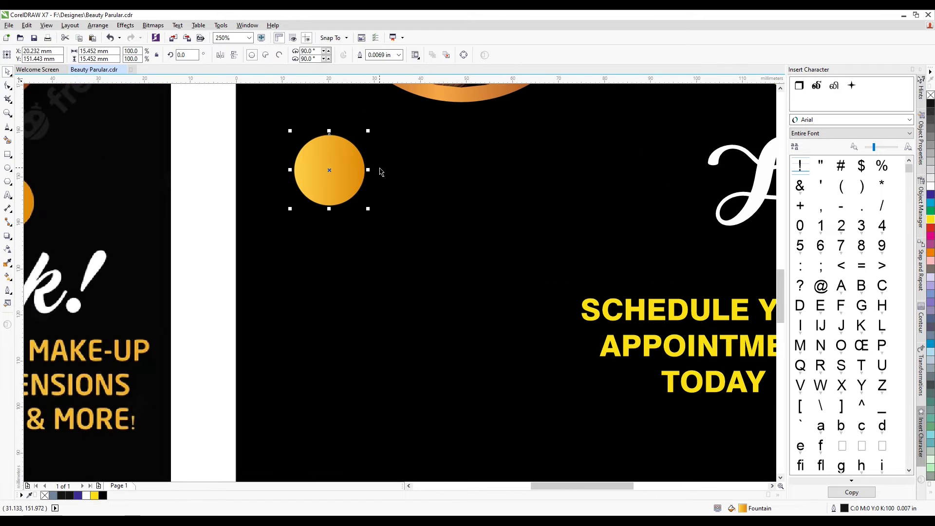
click(8, 195)
scroll(336, 180, up, 2)
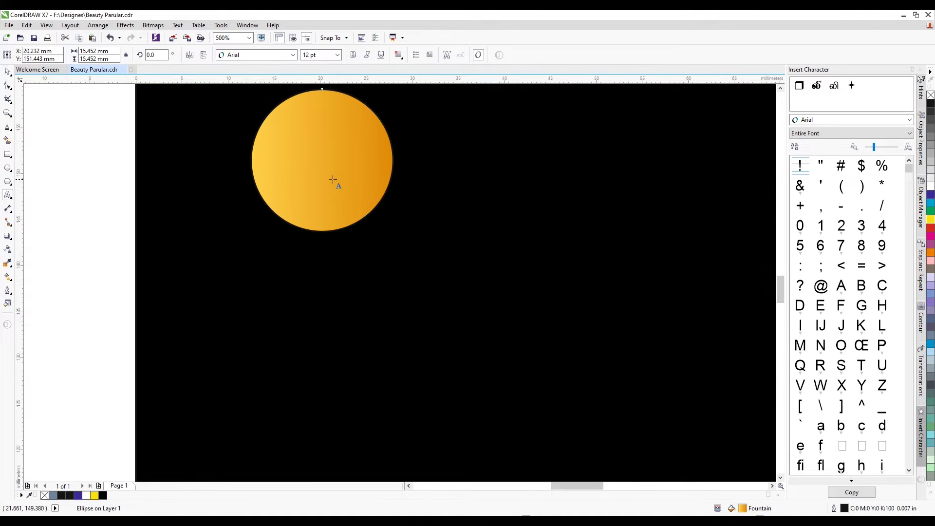
click(313, 168)
text(1)
drag(354, 181, 297, 174)
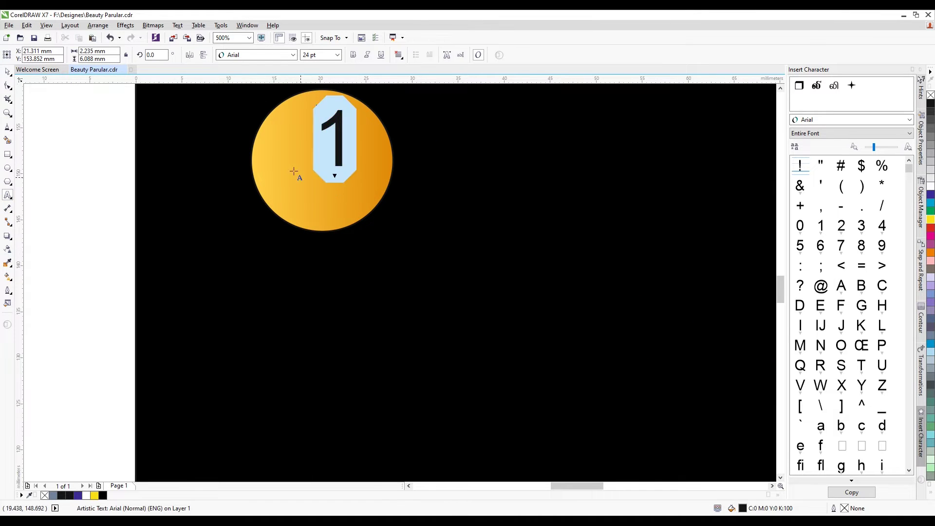
click(293, 55)
mouse_move(419, 79)
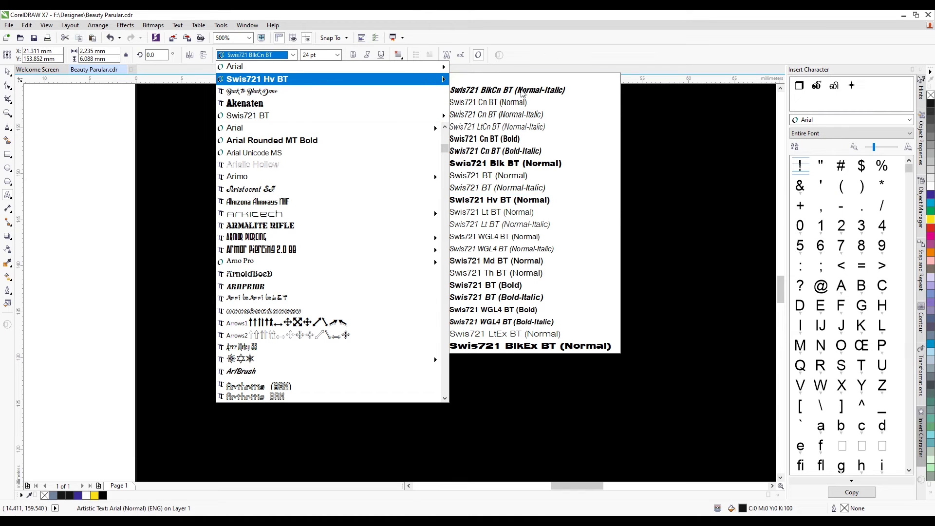
click(515, 162)
click(7, 71)
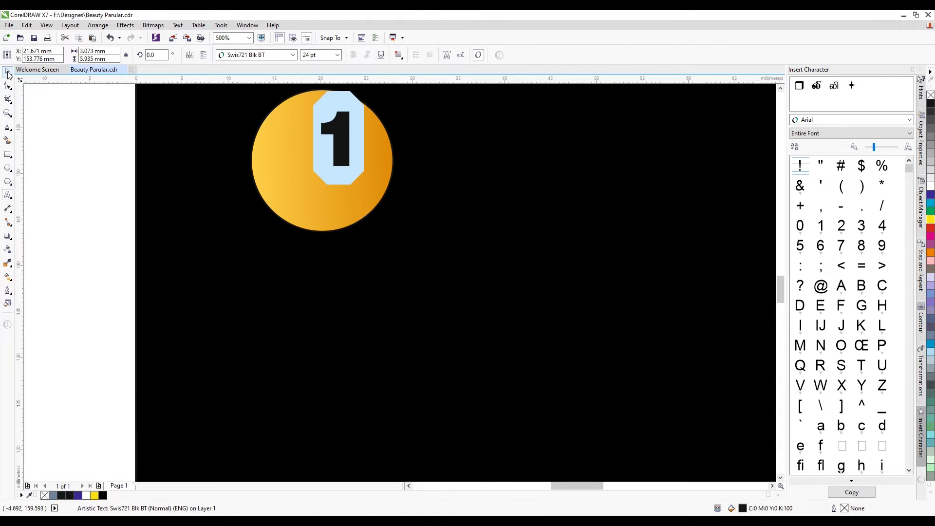
Step: Enlarge the "1" to about 34.6 pt and center it horizontally and vertically on the gold circle
scroll(389, 143, up, 2)
drag(251, 196, 226, 244)
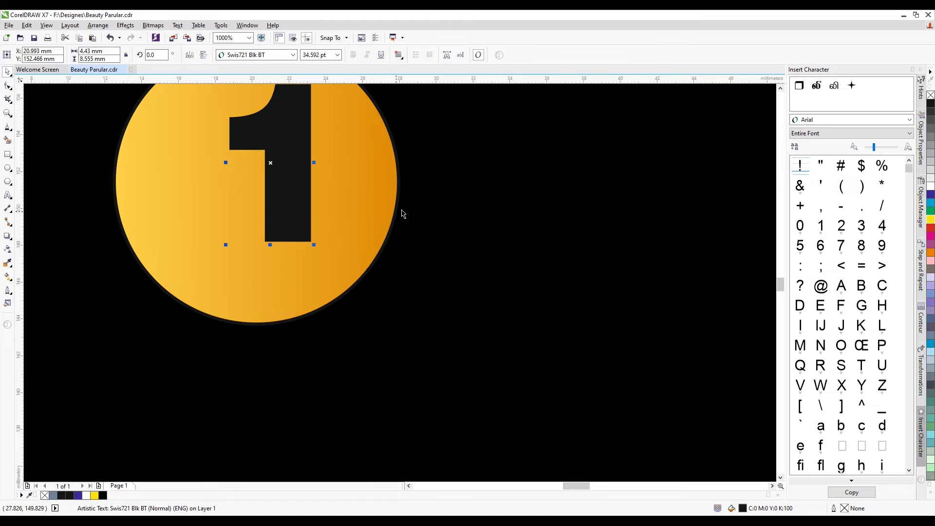
click(365, 217)
scroll(365, 217, down, 6)
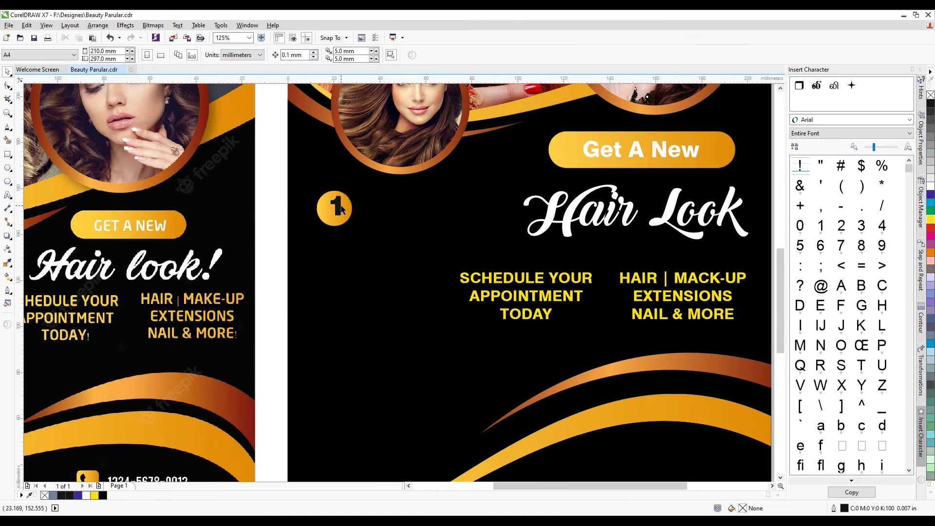
scroll(340, 204, up, 4)
key(c)
key(e)
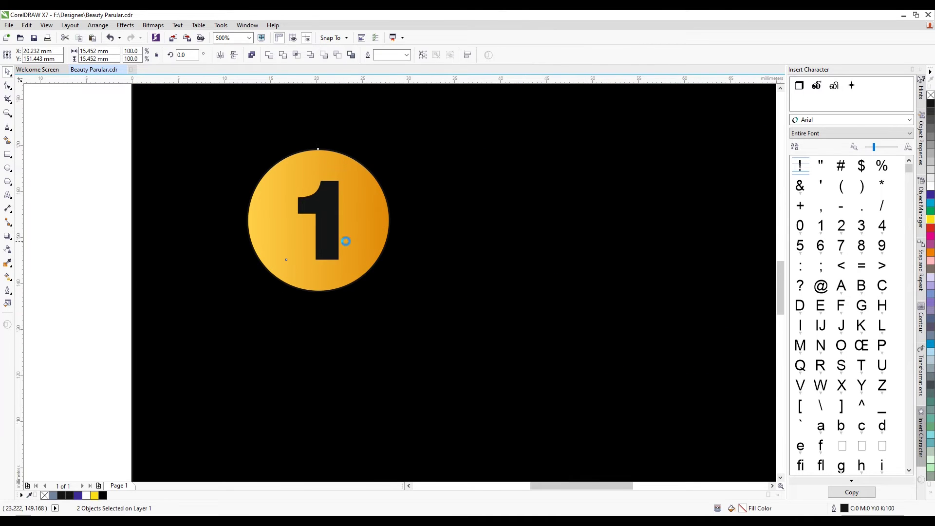
Step: Scale the gold circle and its number together down to about 14.1 mm, shift them slightly up and right, and group them
scroll(346, 239, down, 2)
click(274, 225)
scroll(317, 233, up, 1)
click(340, 245)
scroll(360, 209, down, 1)
scroll(360, 209, down, 4)
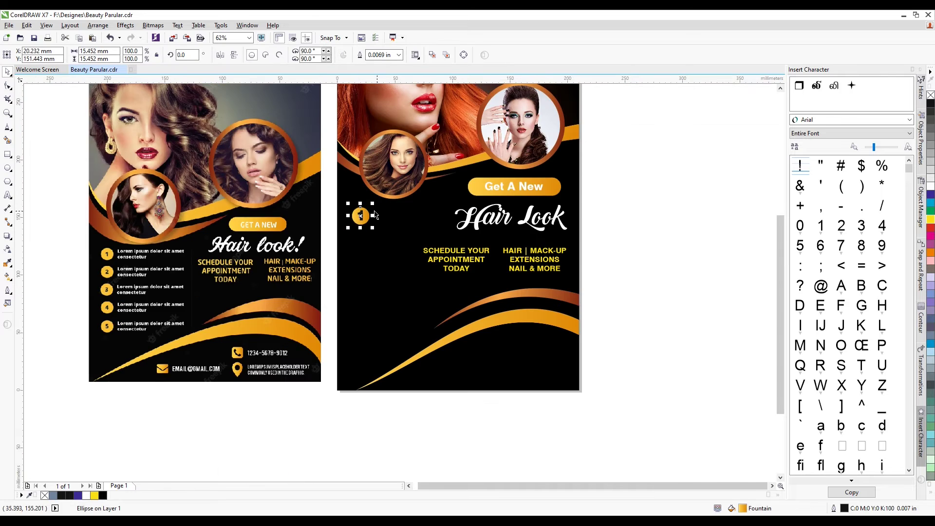
scroll(353, 219, up, 2)
drag(295, 185, 398, 274)
scroll(382, 251, up, 2)
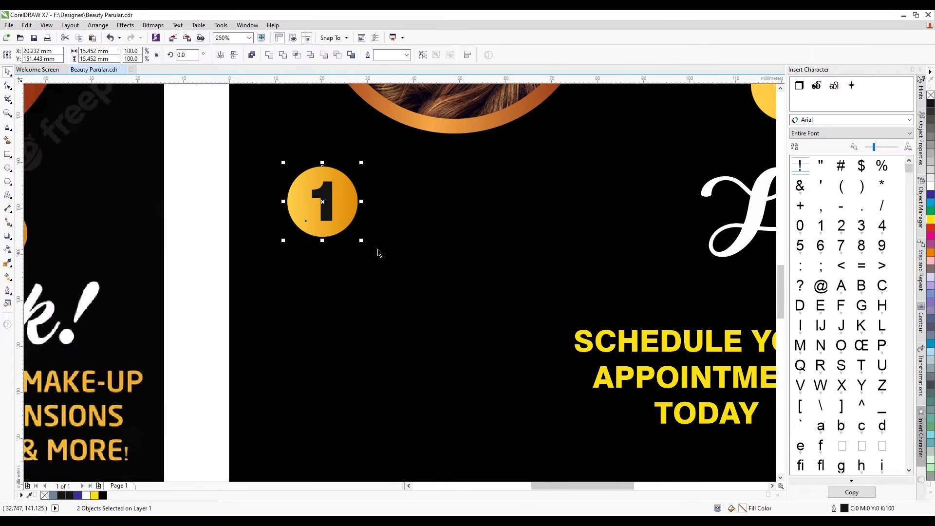
drag(361, 240, 355, 213)
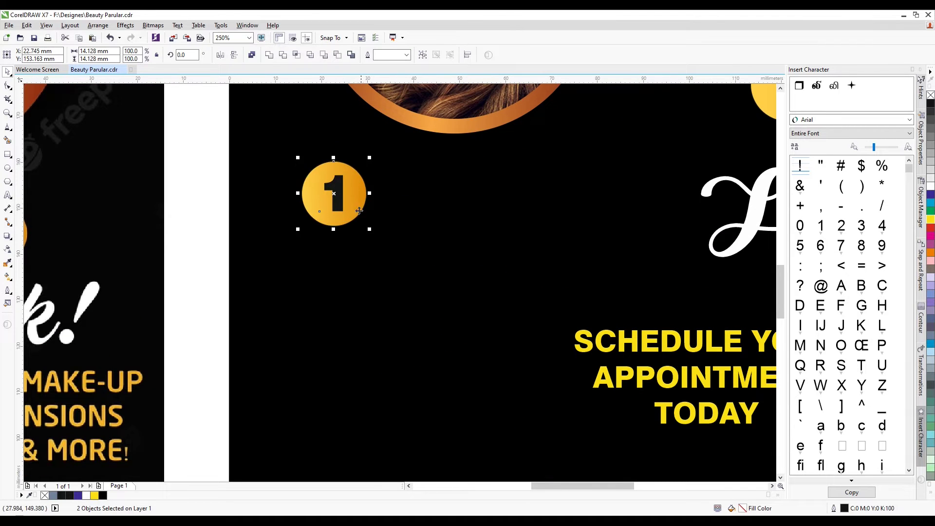
key(ctrl+g)
Step: Create four copies of the numbered circle going down, using a relative Y position offset of -20 mm
scroll(395, 219, down, 4)
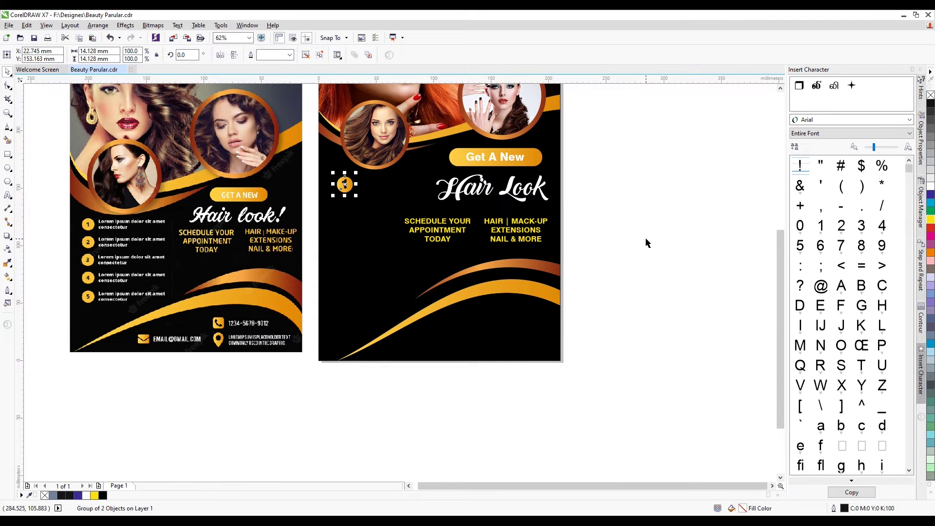
key(alt+F7)
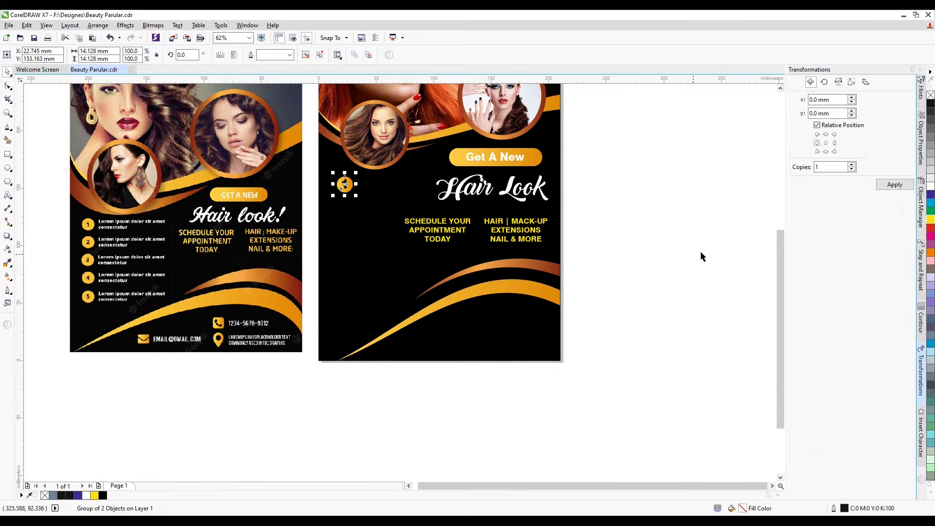
click(826, 152)
click(829, 113)
key(BackSpace)
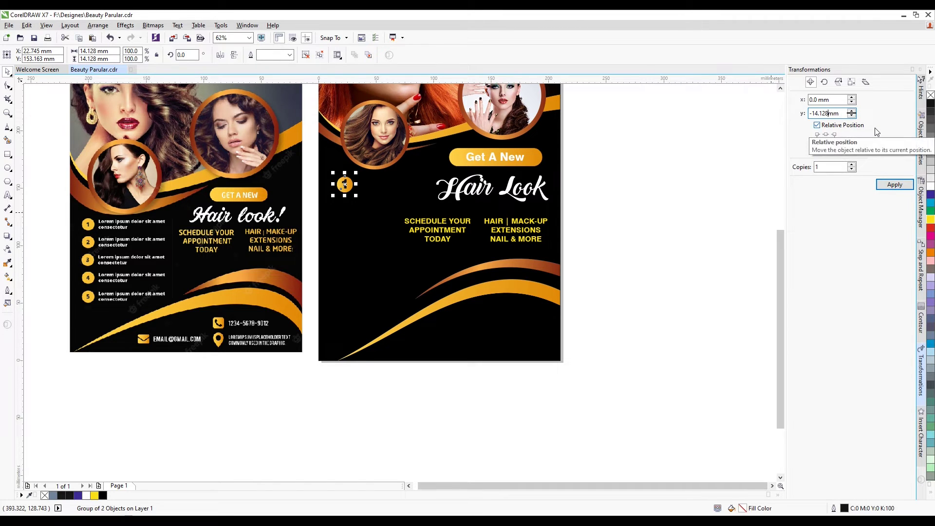
key(BackSpace)
key(BackSpace)
text(20)
click(895, 185)
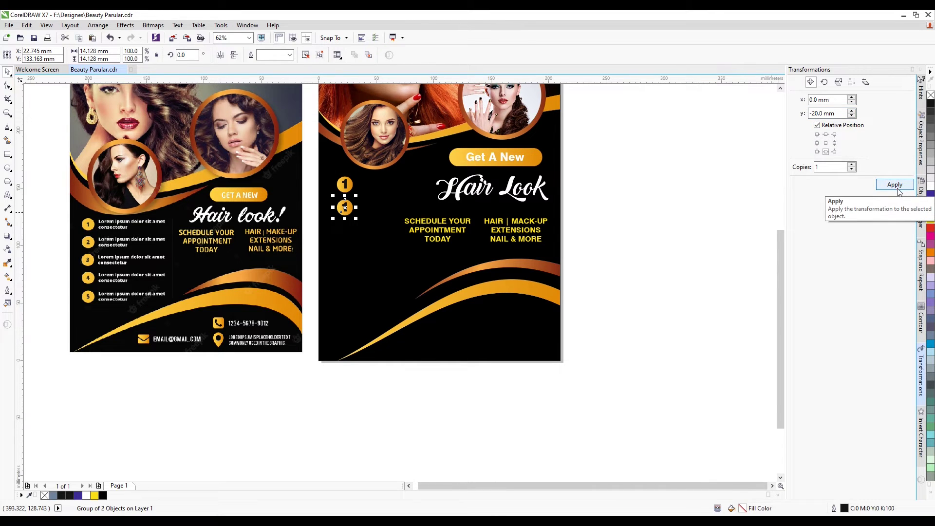
key(ctrl+z)
double_click(825, 166)
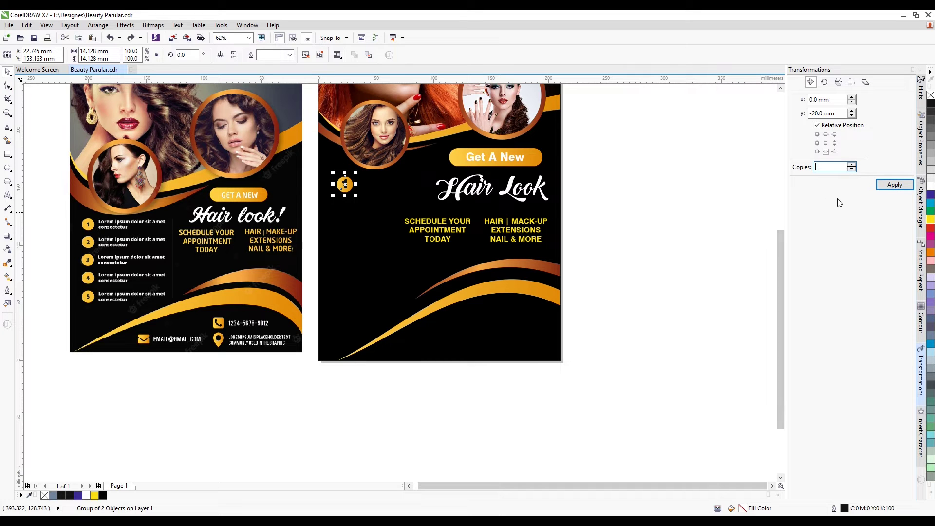
text(4)
click(899, 190)
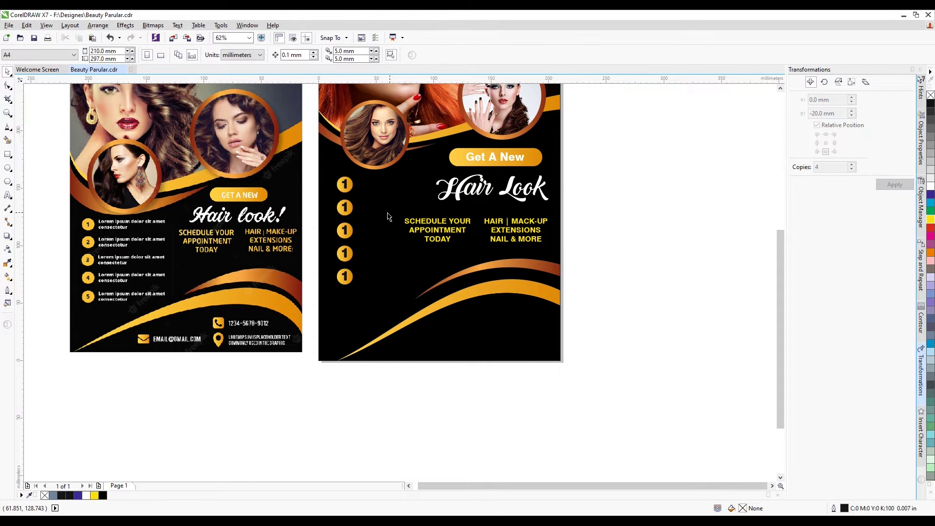
Step: Move the reference flyer image farther left, away from the page
scroll(388, 215, up, 2)
scroll(417, 242, down, 2)
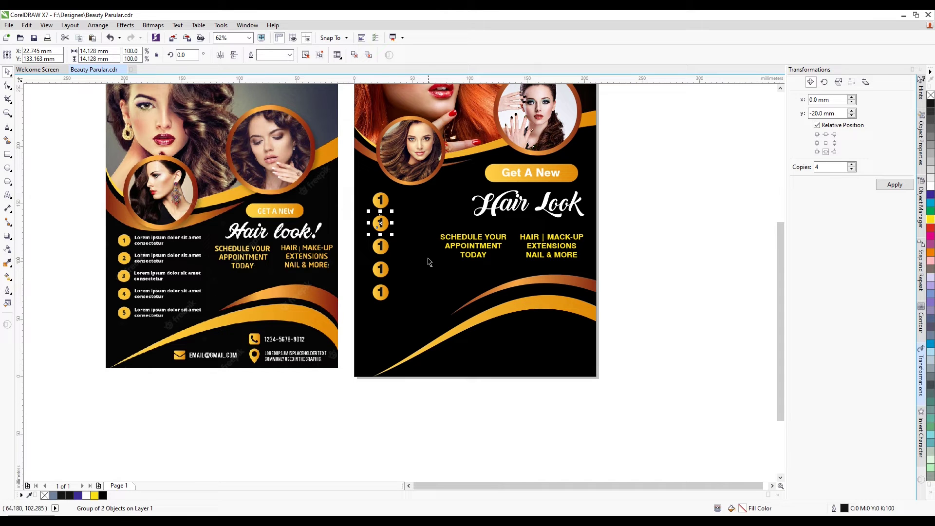
scroll(463, 206, down, 2)
click(386, 229)
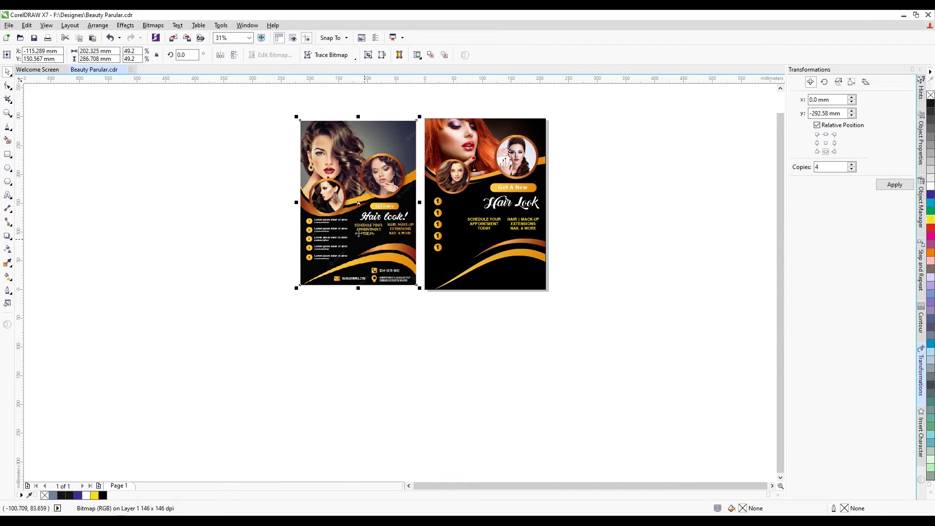
drag(386, 230, 336, 237)
scroll(342, 215, up, 2)
click(425, 255)
Step: Change the number in the second circle from the top to "2"
scroll(561, 192, up, 2)
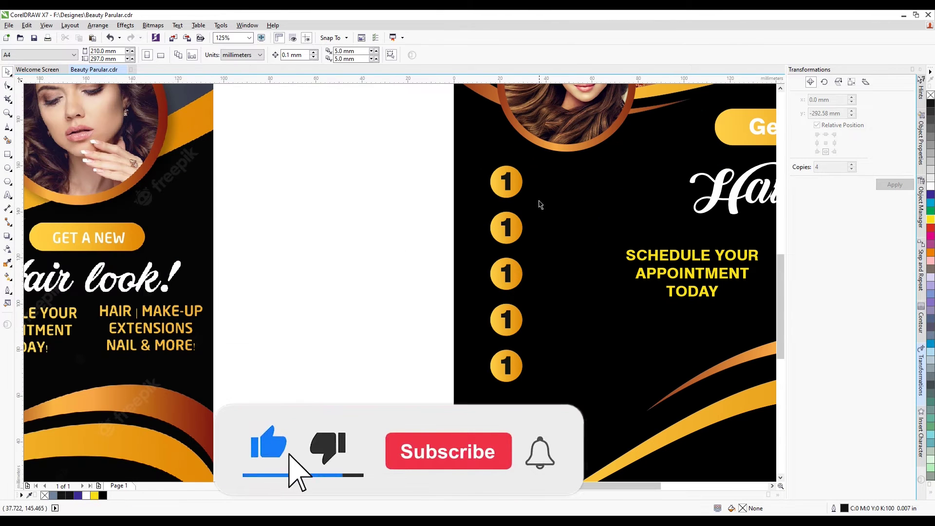
click(507, 227)
click(8, 195)
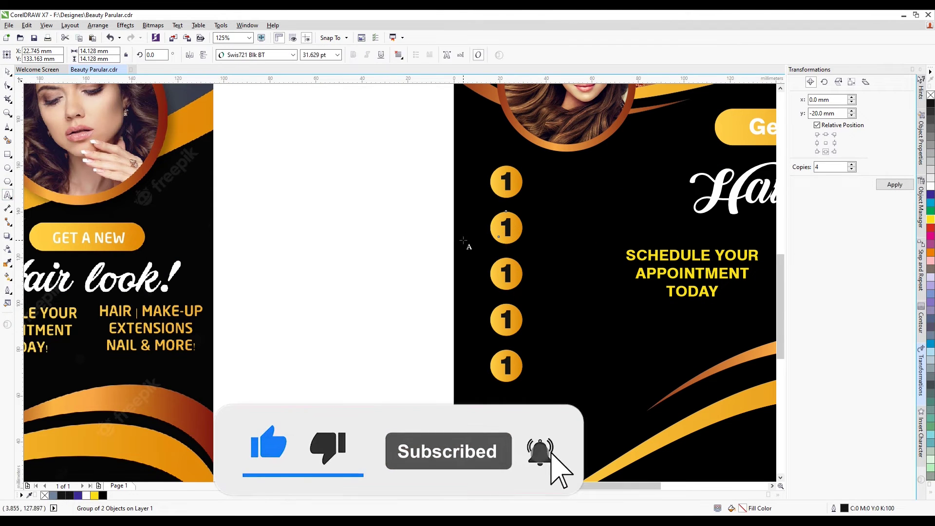
scroll(512, 228, up, 1)
click(509, 222)
key(BackSpace)
text(2)
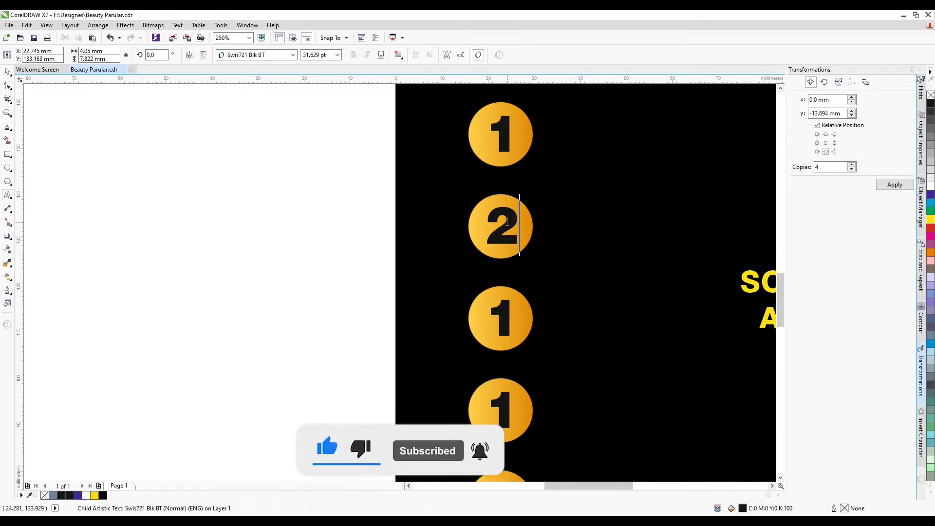
Step: Change the number in the third circle to "3" and in the fourth circle to "4"
click(510, 319)
click(505, 319)
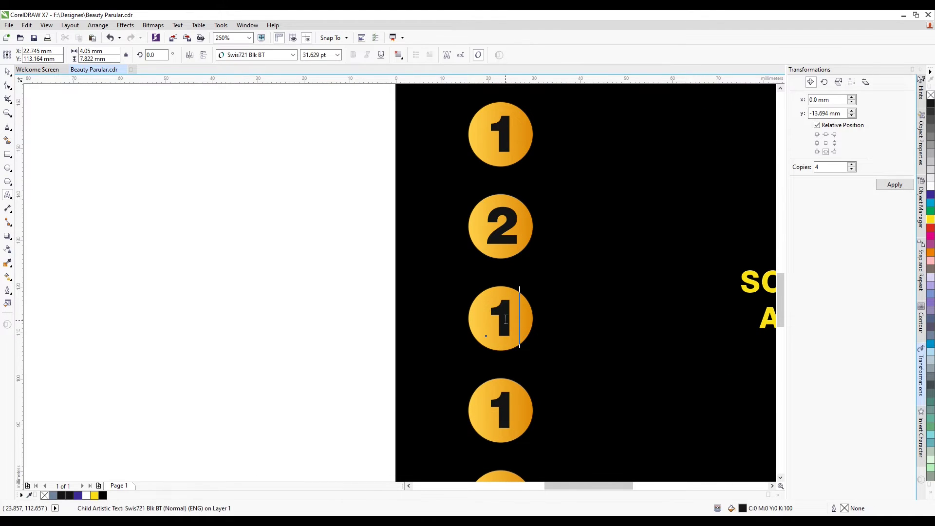
key(BackSpace)
text(3)
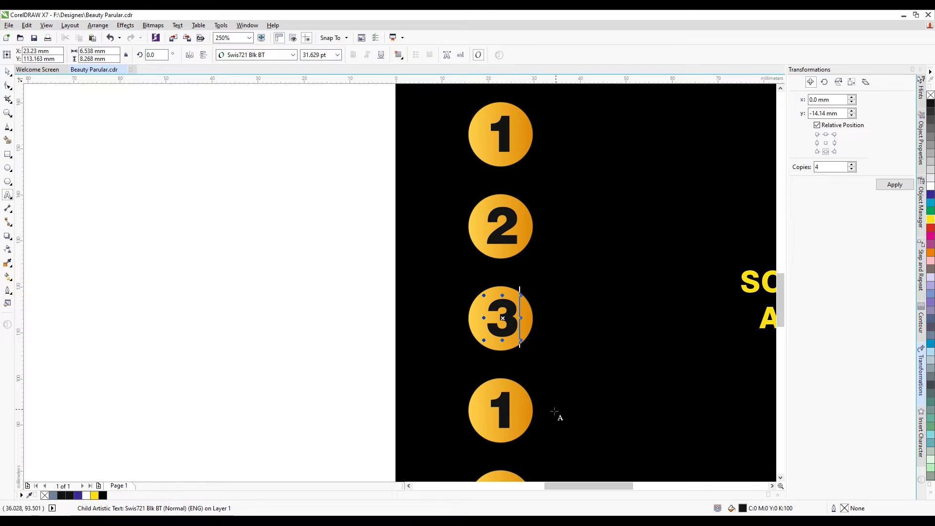
click(504, 401)
click(514, 412)
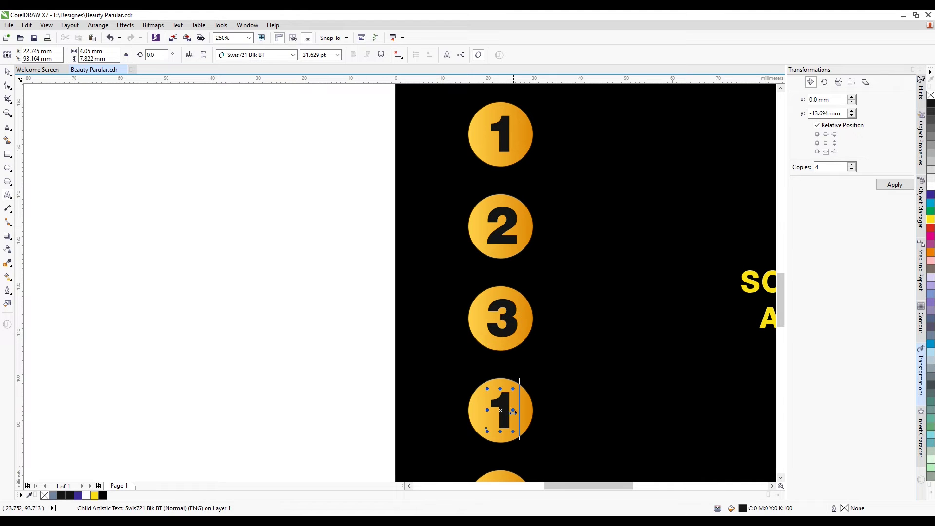
key(BackSpace)
text(4)
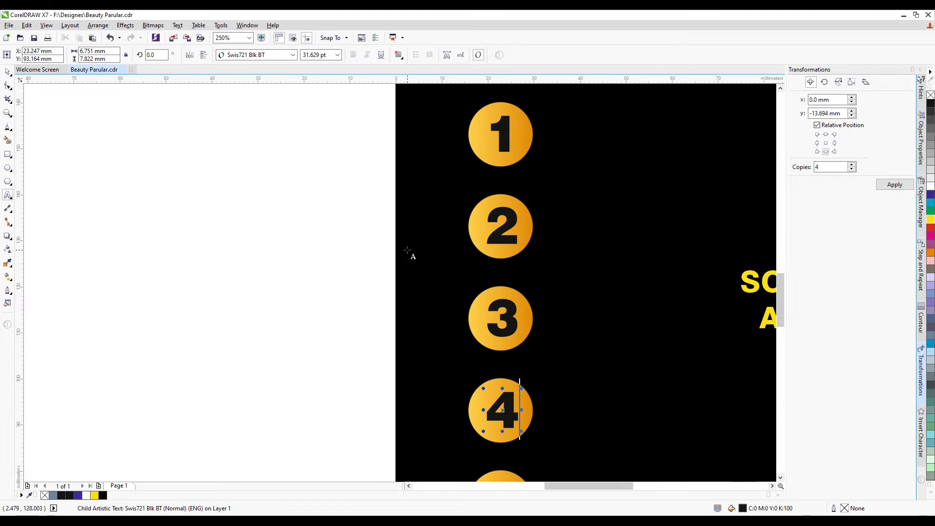
Step: Change the number in the fifth circle to "5"
scroll(411, 254, down, 2)
scroll(457, 331, up, 2)
click(436, 372)
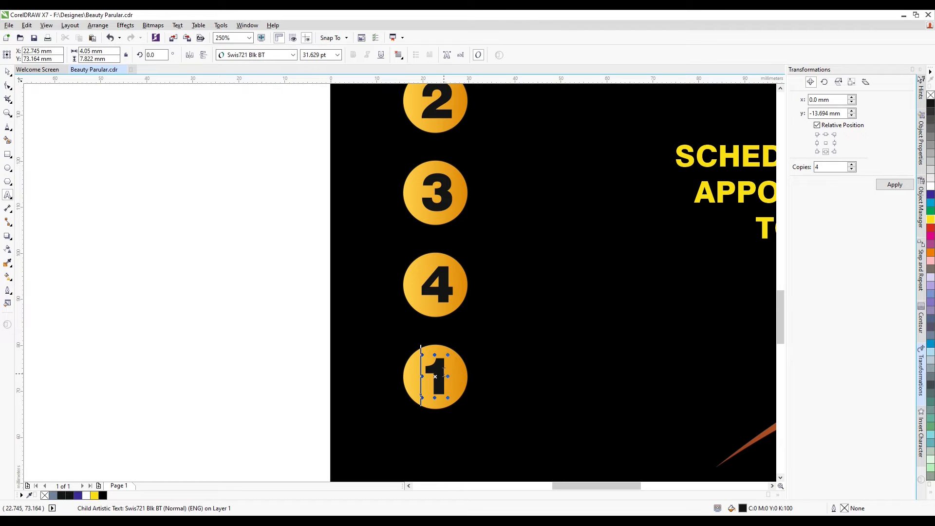
key(Delete)
text(5)
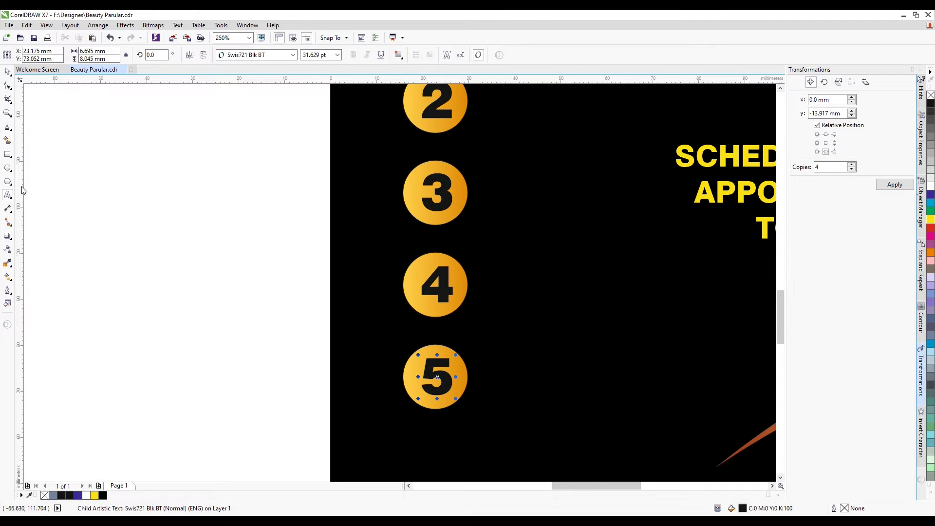
click(8, 71)
Step: Write the artistic text "Lorem ipsum dolor sit amet" with "consectetur" on a second line, beside the reference flyer's list
scroll(402, 259, down, 4)
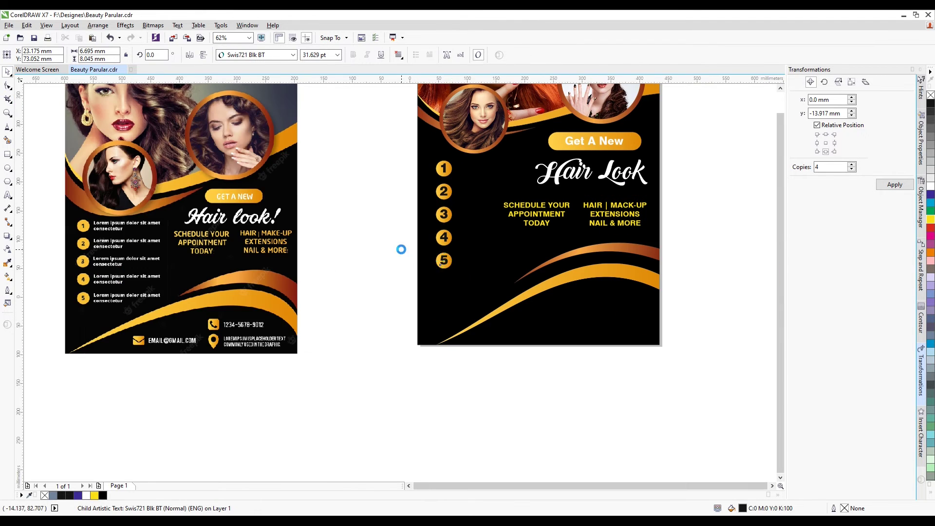
scroll(401, 249, down, 1)
click(267, 235)
scroll(267, 234, up, 2)
scroll(413, 237, down, 1)
scroll(269, 246, up, 1)
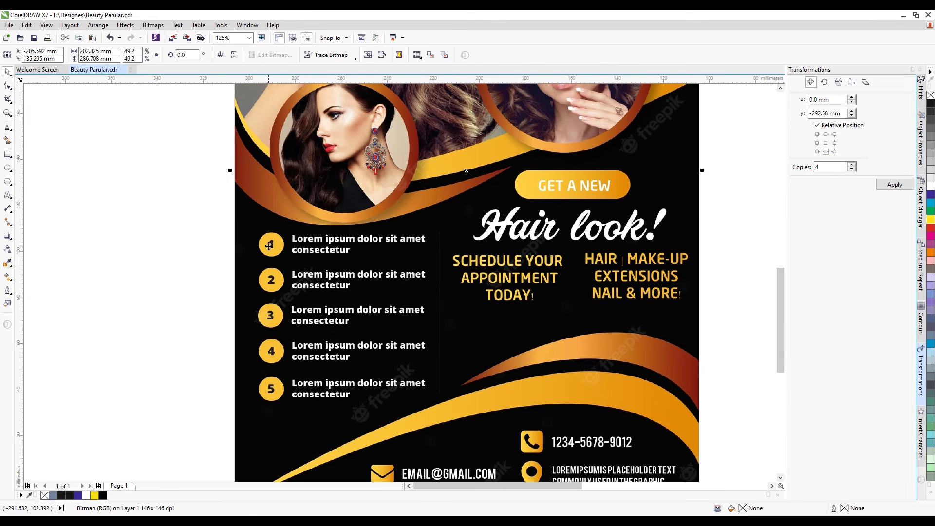
click(98, 250)
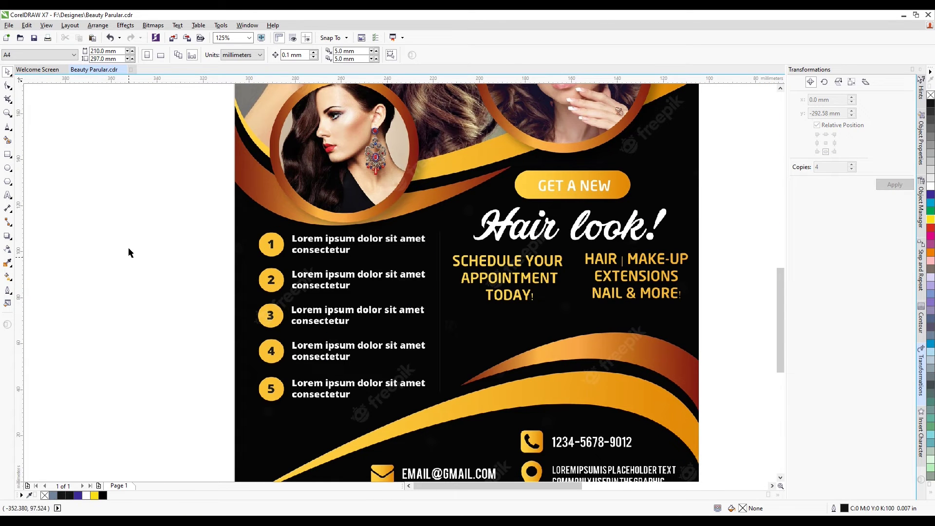
click(11, 196)
click(101, 205)
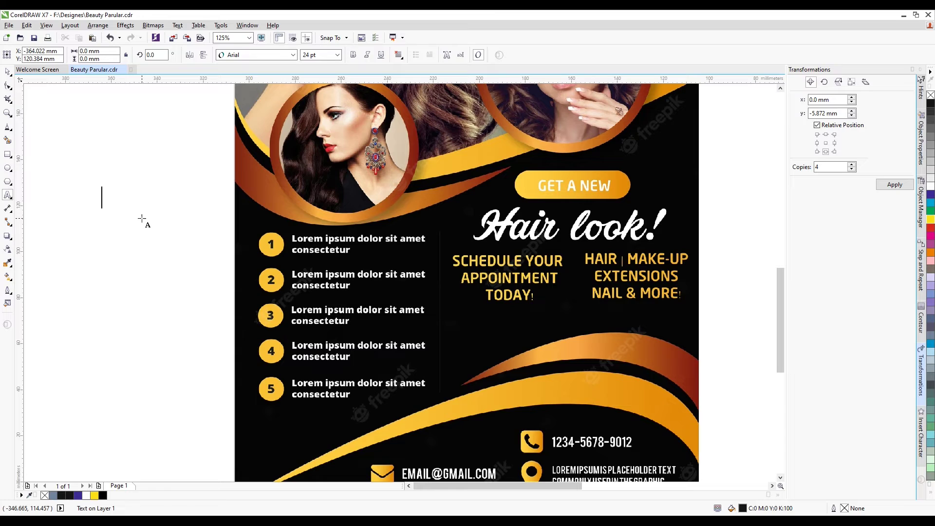
text(Lor)
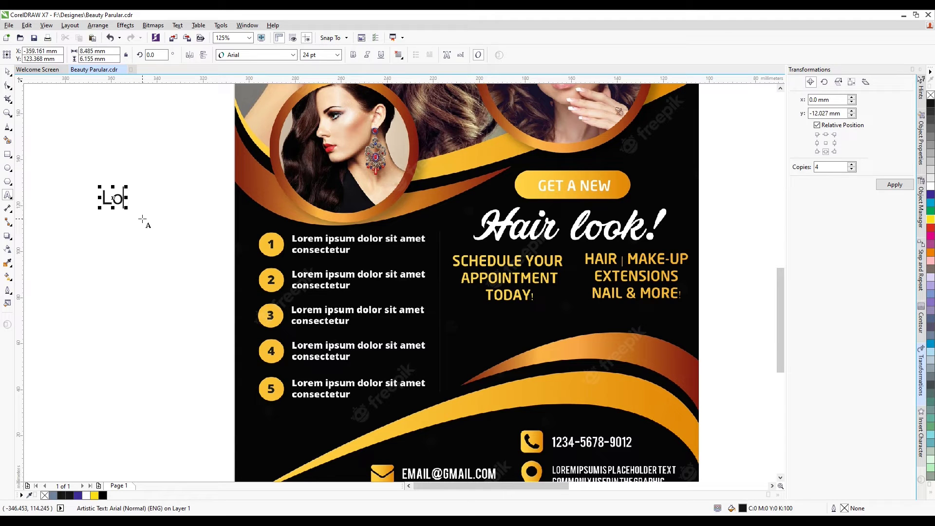
text(em i)
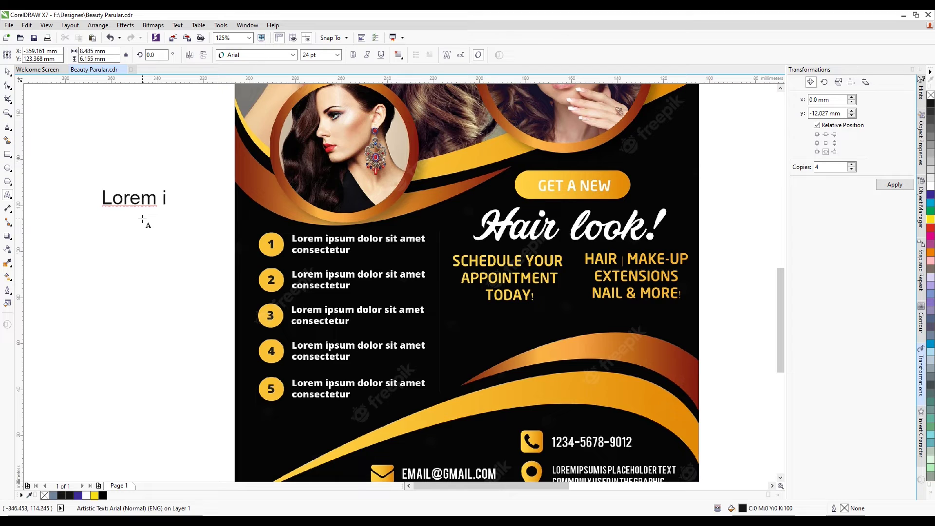
text(m)
key(BackSpace)
text(p)
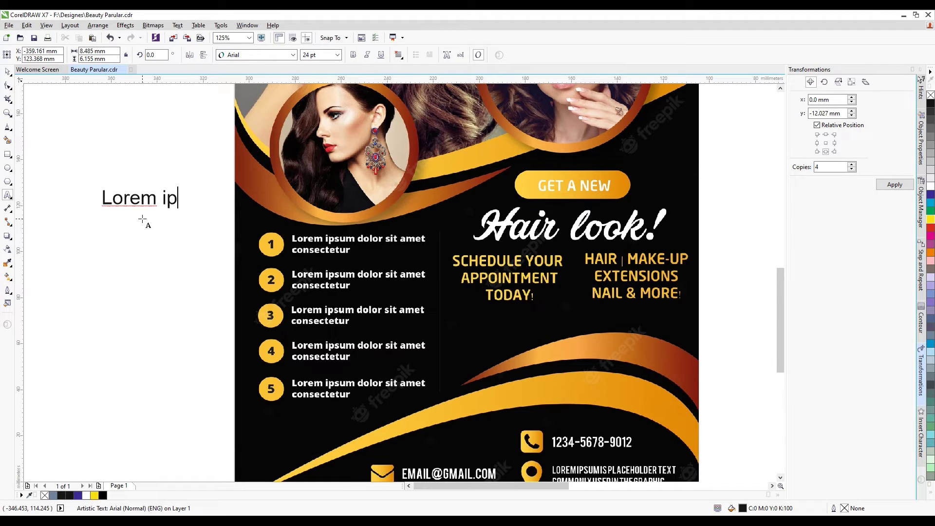
text(sum)
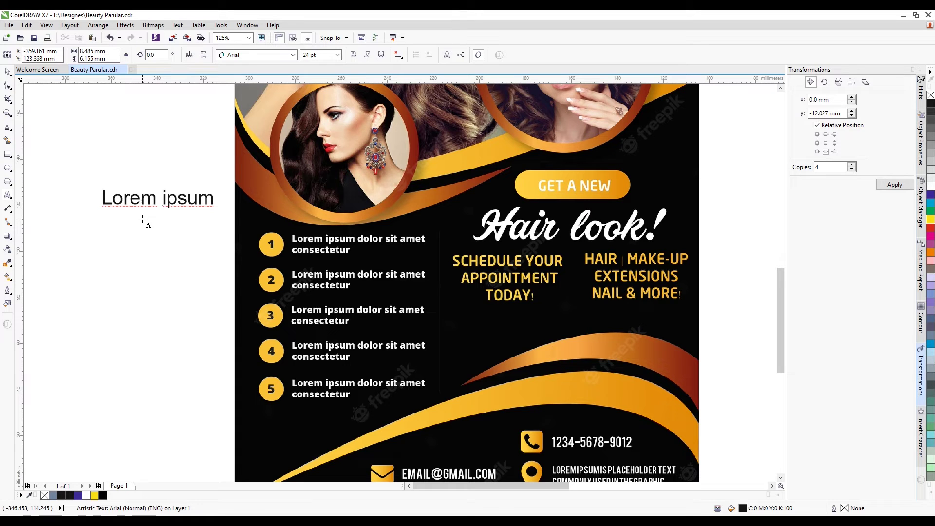
text( dolor sit ame)
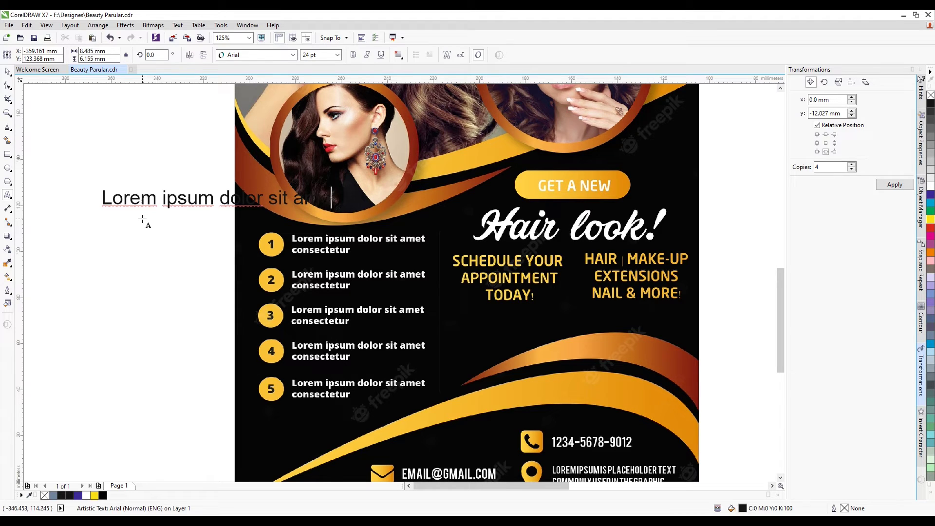
text(conse)
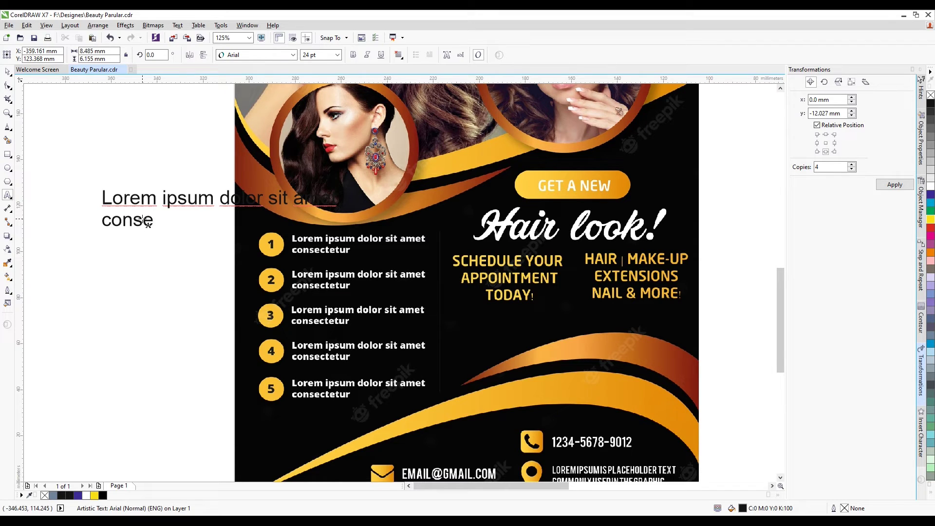
text(ctetur)
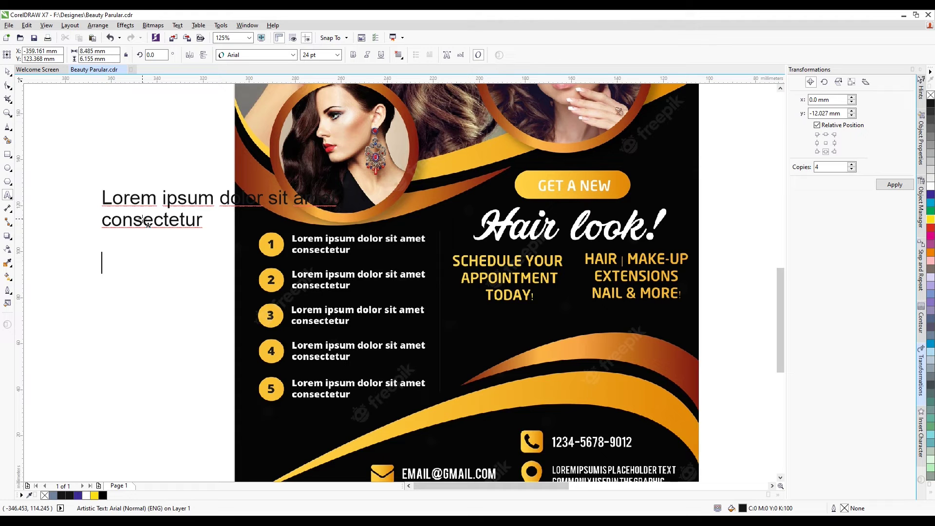
key(ctrl+space)
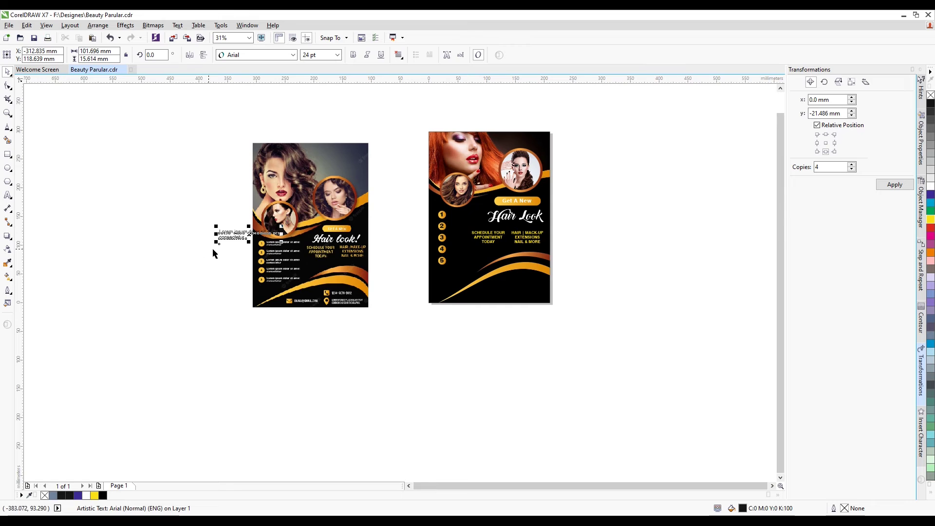
Step: Place the "Lorem ipsum" text on the black page near circle 1 at about 16.2 pt and set its font to Swis721 Hv BT
scroll(268, 226, up, 2)
drag(293, 229, 679, 200)
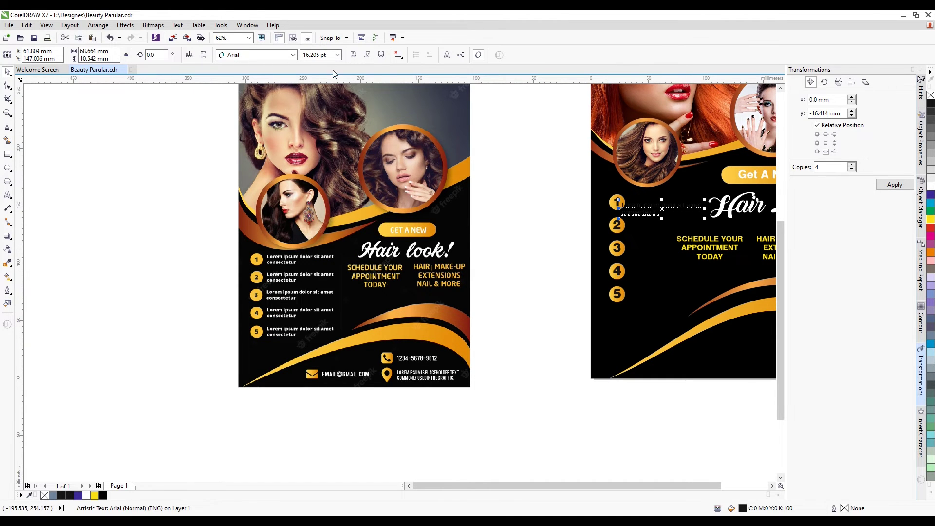
click(292, 55)
click(278, 87)
Step: Scale the "Lorem ipsum" text down to about 11.2 pt just beside circle 1 and fill it white
scroll(243, 138, down, 1)
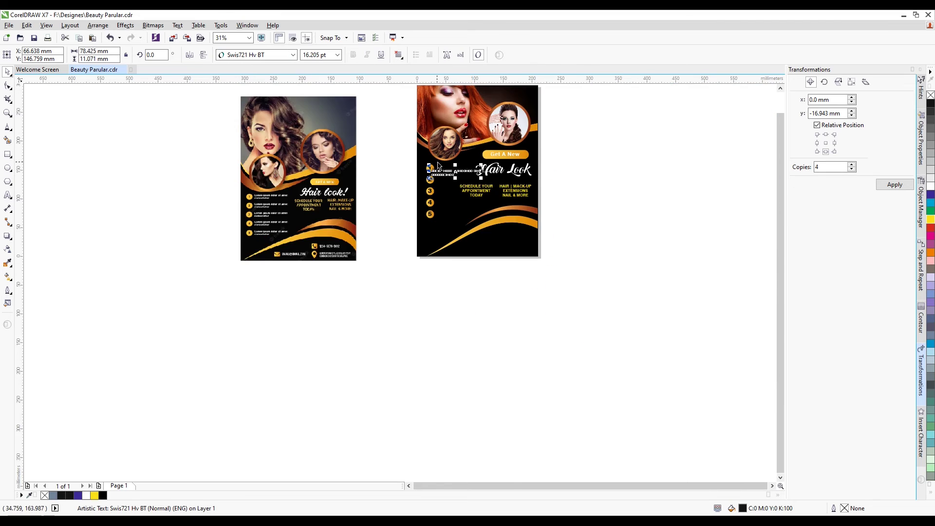
scroll(442, 164, up, 3)
scroll(516, 210, down, 2)
scroll(637, 194, up, 2)
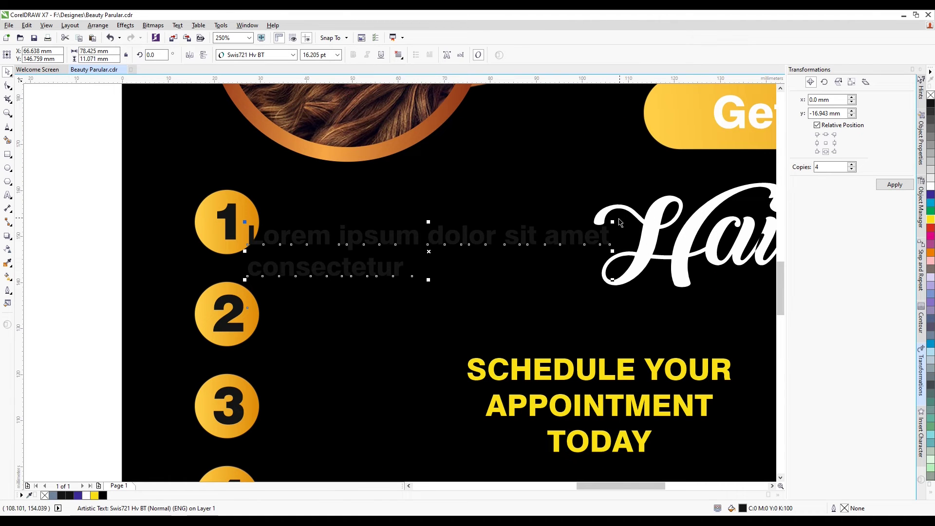
drag(618, 222, 466, 217)
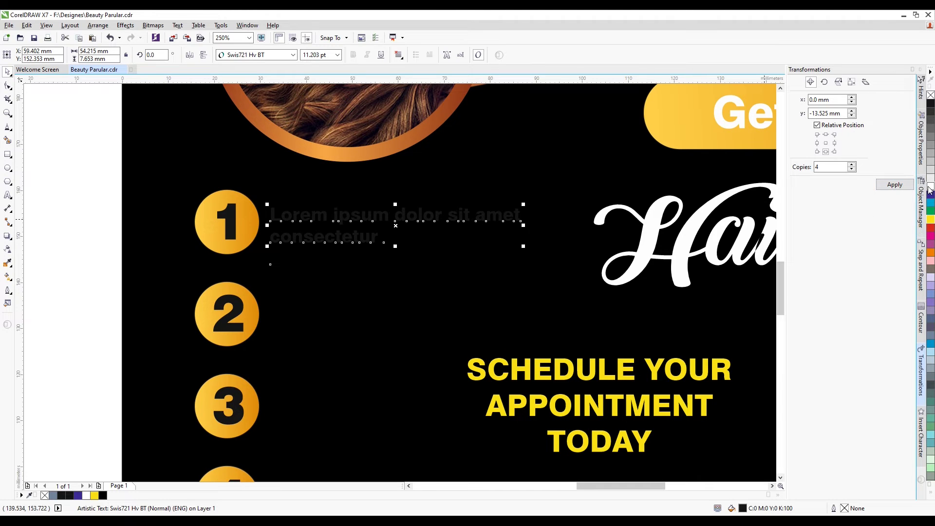
Step: Centre the text vertically on circle 1, and shift all five circles and the text together about 6 mm left
shift+click(255, 234)
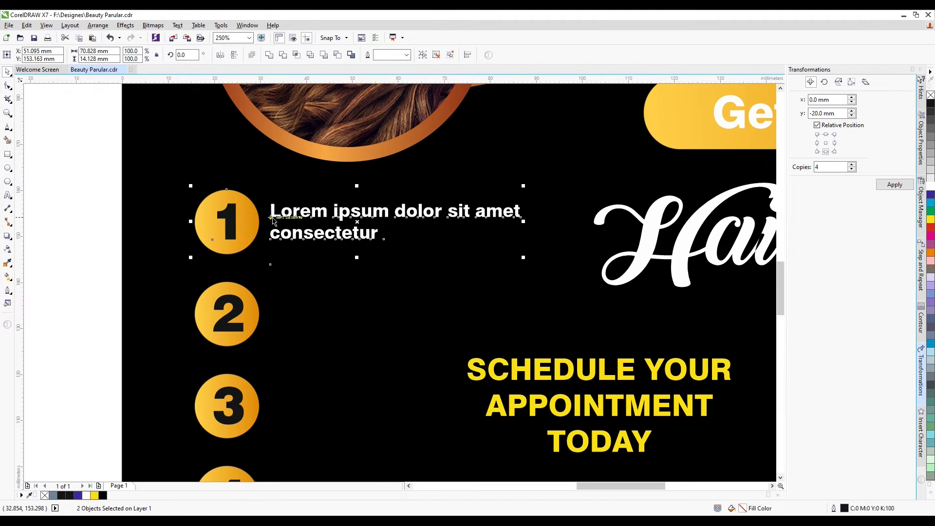
scroll(180, 219, down, 5)
drag(186, 194, 288, 290)
drag(354, 320, 354, 319)
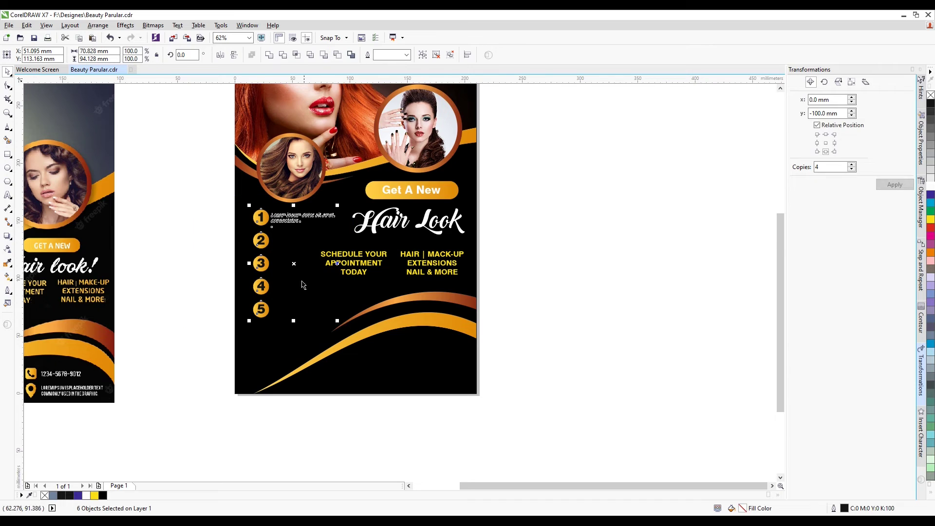
scroll(294, 218, up, 2)
drag(241, 215, 227, 212)
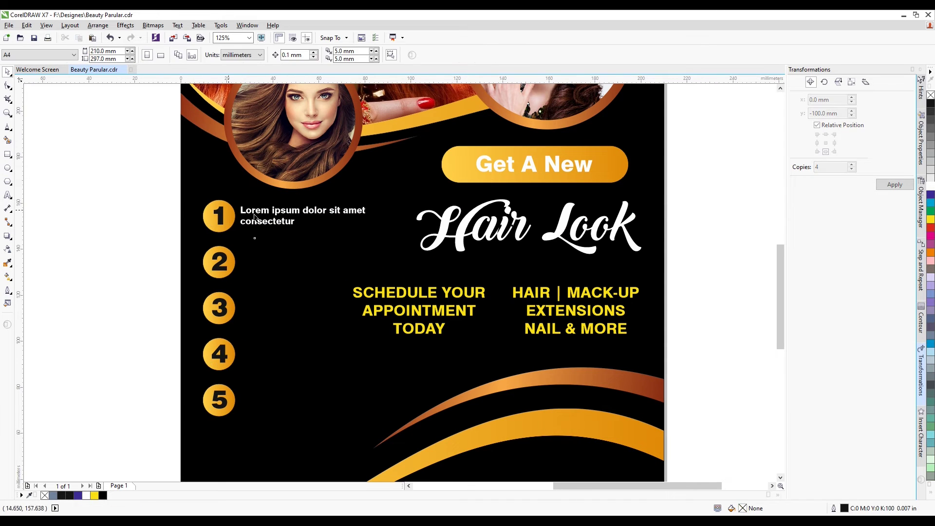
Step: Duplicate the "Lorem ipsum" text, place the copy beside circle 2, and centre it vertically on that circle
click(291, 211)
key(ctrl+d)
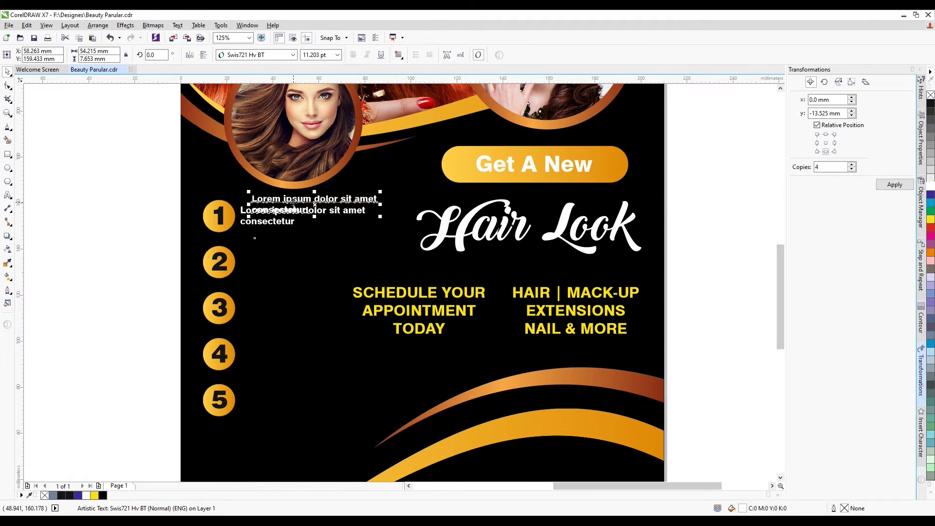
drag(292, 202, 284, 259)
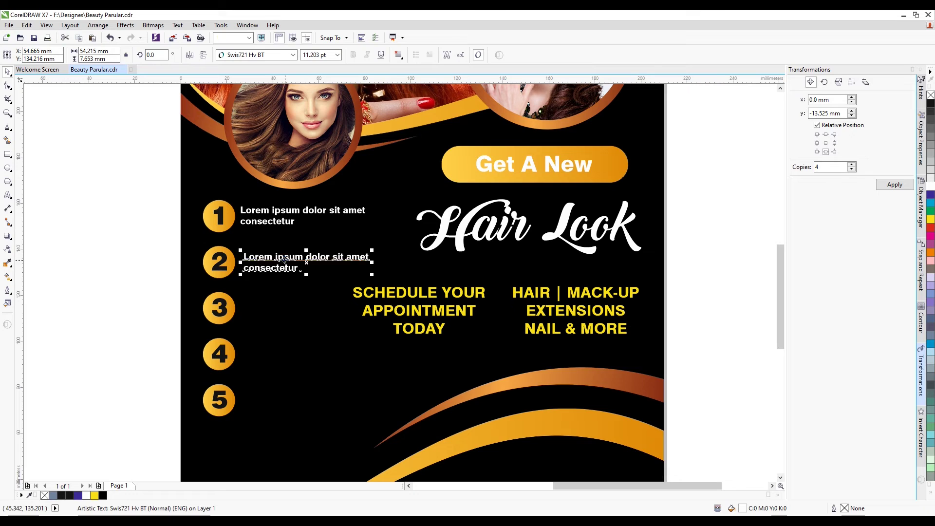
shift+click(233, 263)
key(e)
key(Escape)
Step: Place another copy of the "Lorem ipsum" text beside circle 3
click(284, 267)
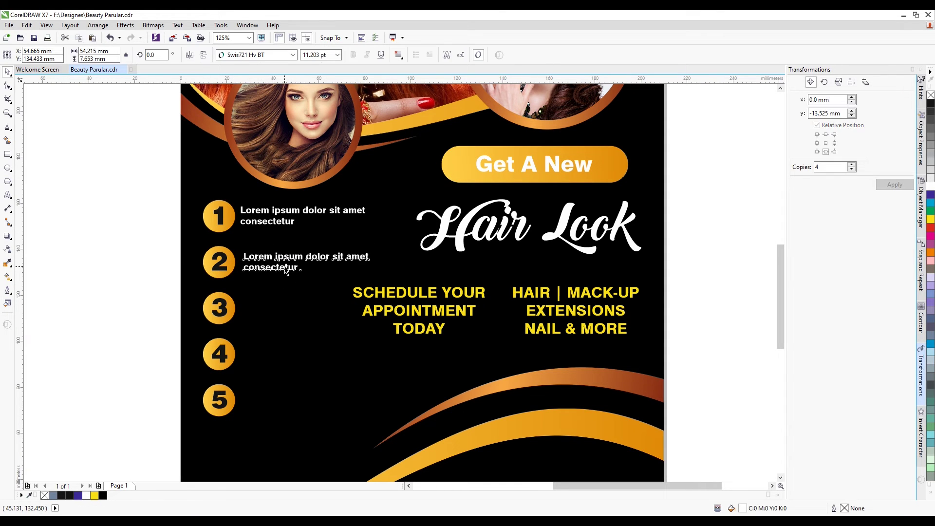
drag(286, 271, 299, 306)
key(ctrl+d)
scroll(312, 303, up, 3)
scroll(326, 300, down, 6)
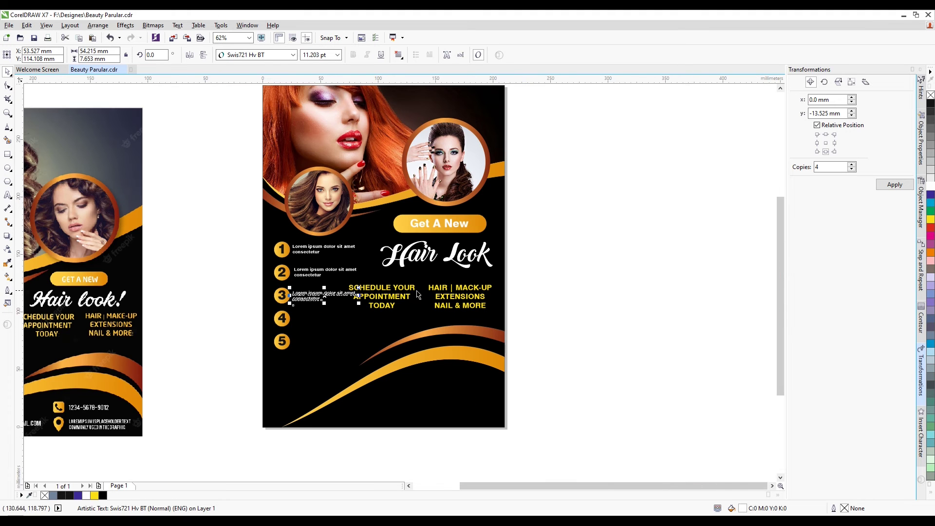
Step: Scale the yellow "SCHEDULE YOUR APPOINTMENT TODAY" and "HAIR | MACK-UP" text blocks down and place them farther right, clear of the list text
click(462, 292)
scroll(463, 291, up, 3)
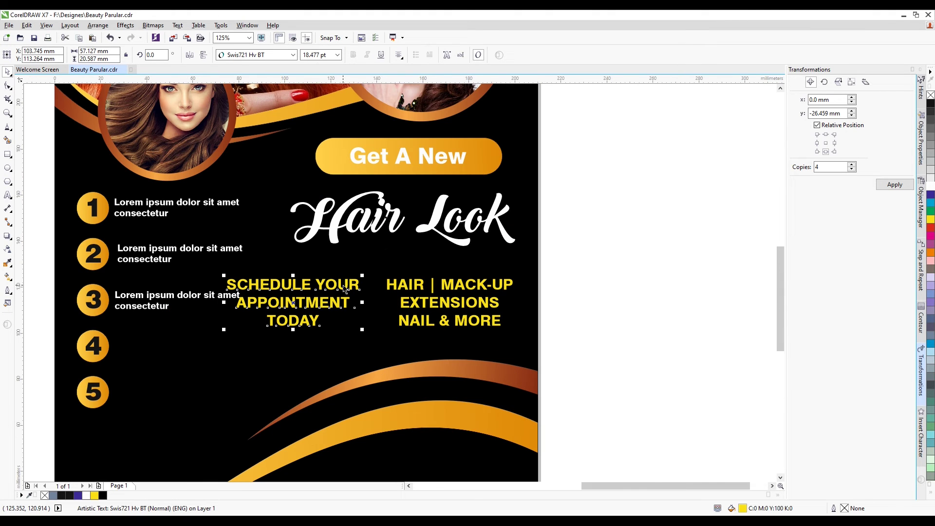
drag(348, 286, 365, 287)
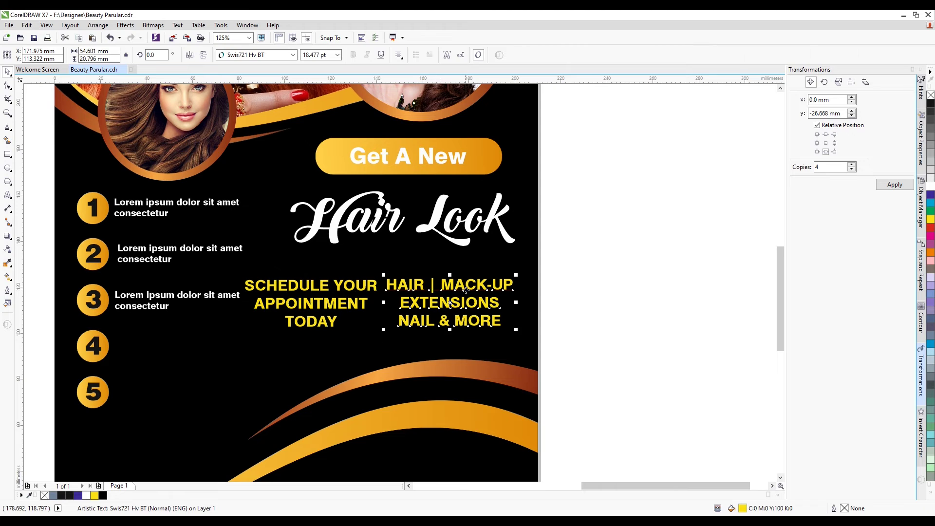
drag(466, 290, 476, 289)
drag(587, 251, 244, 353)
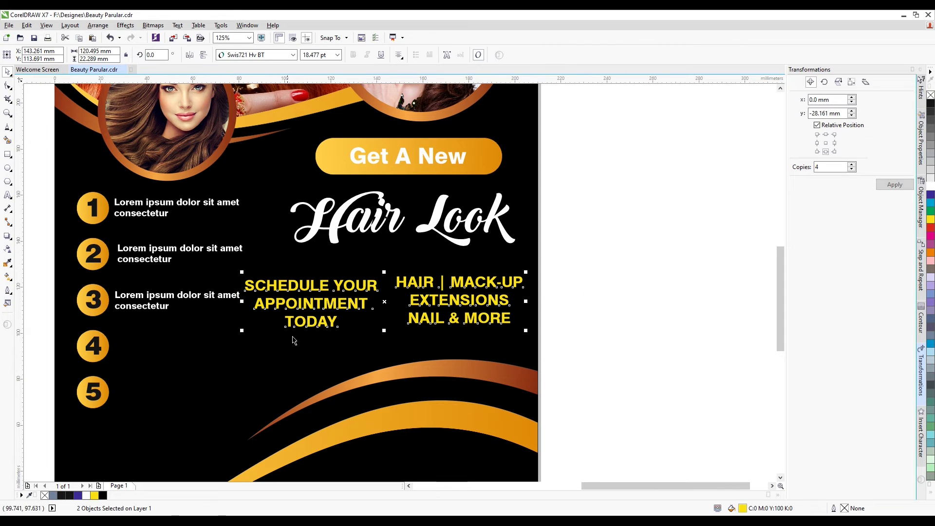
drag(528, 273, 481, 278)
key(Escape)
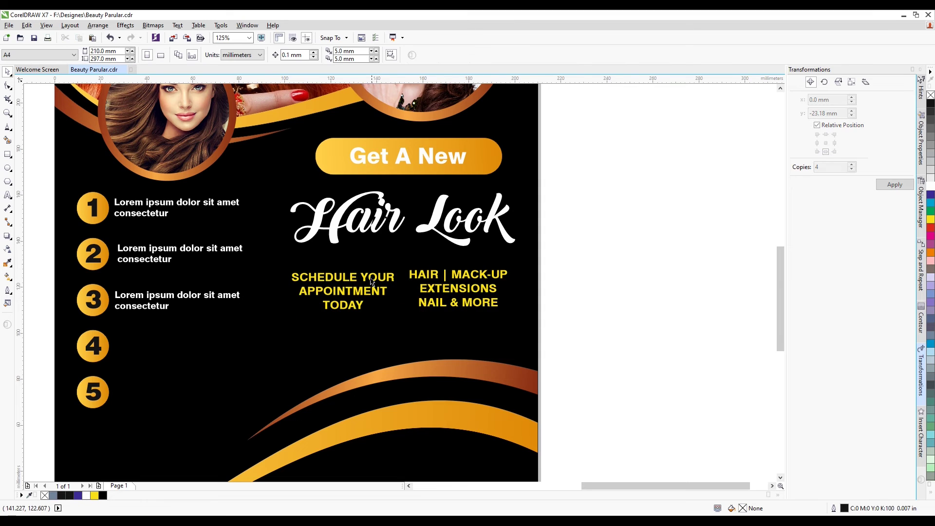
Step: Duplicate the third list text and place the copy beside circle 4
scroll(366, 280, down, 1)
scroll(294, 291, up, 1)
click(271, 280)
key(ctrl+d)
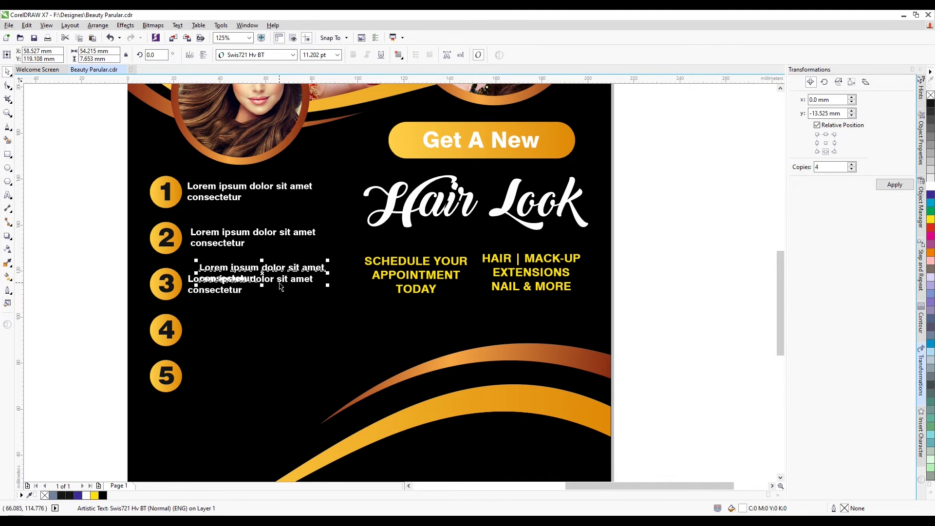
drag(263, 269, 256, 325)
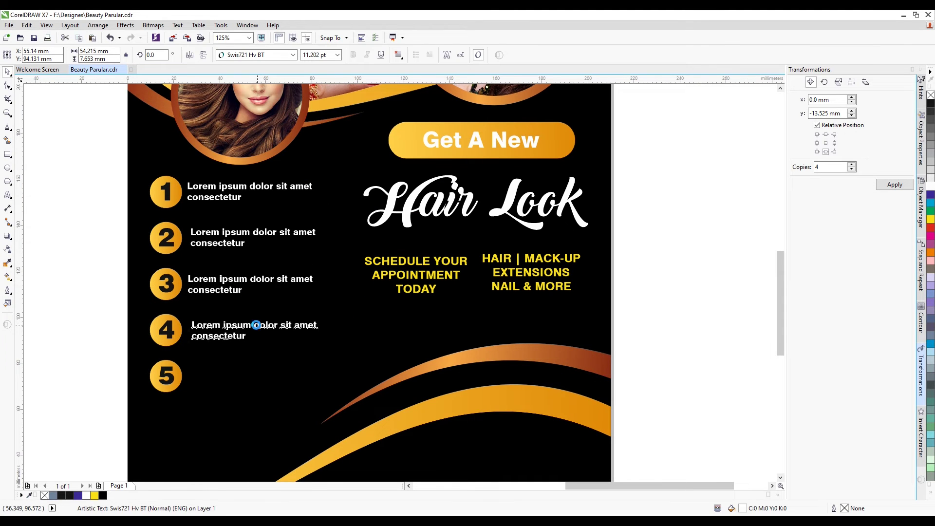
Step: Left-align the fourth list text with the third one and centre it vertically on circle 4
shift+click(222, 296)
key(l)
scroll(303, 257, down, 1)
key(Escape)
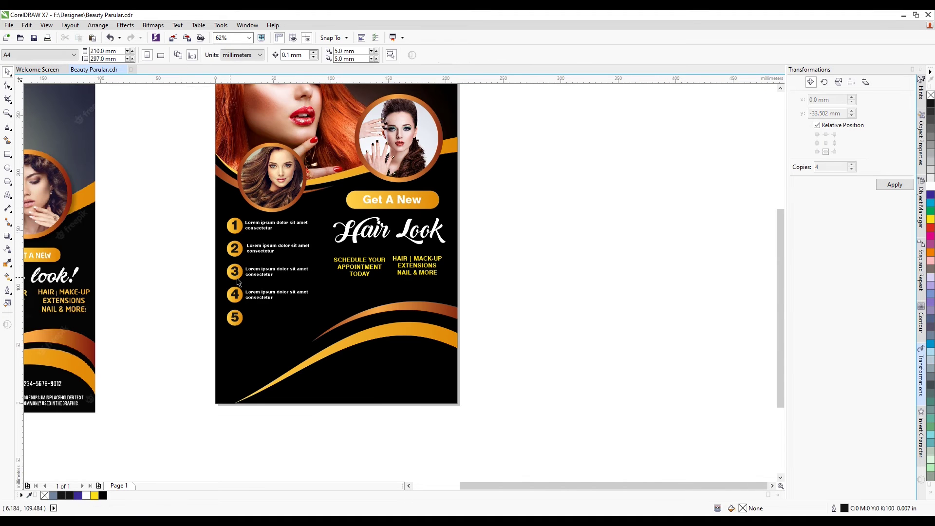
scroll(280, 274, up, 1)
click(264, 313)
shift+click(197, 307)
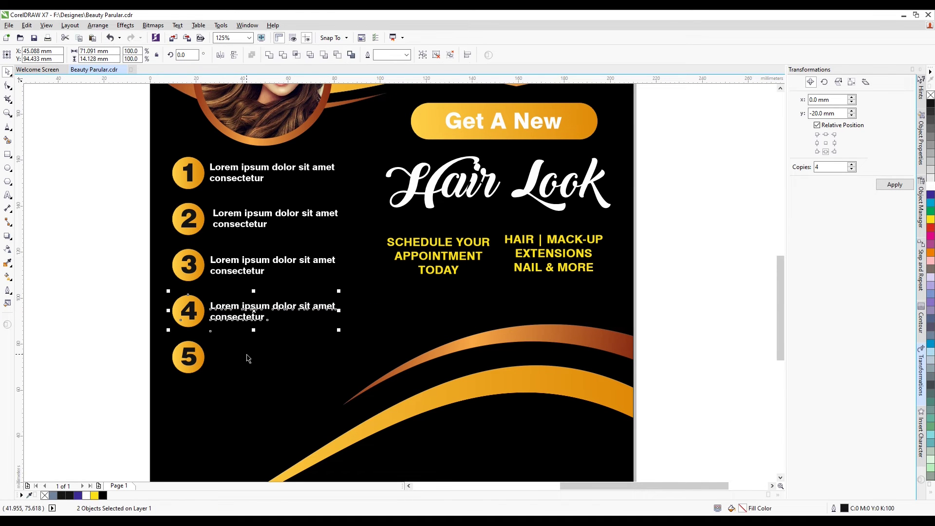
click(141, 312)
Step: Duplicate the fourth list text, place the copy beside circle 5, and centre it vertically on that circle
click(243, 316)
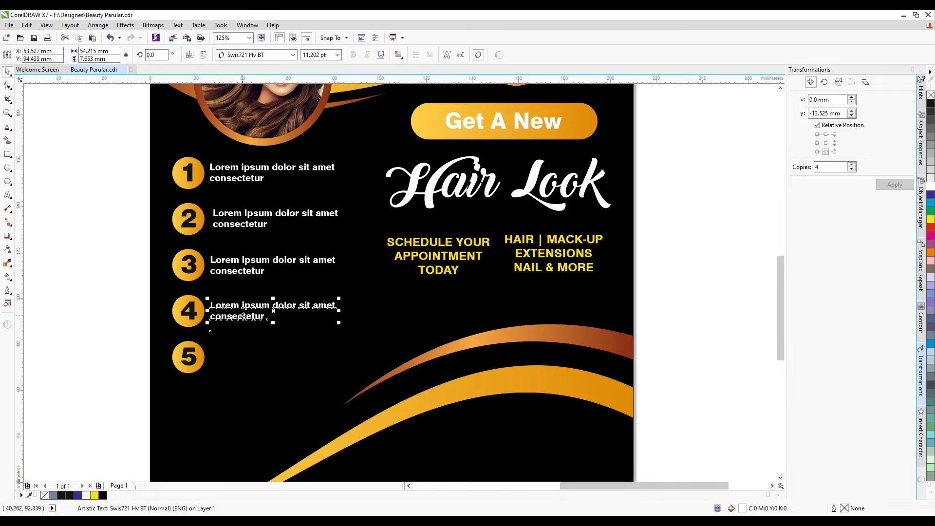
key(ctrl+d)
drag(258, 306, 248, 362)
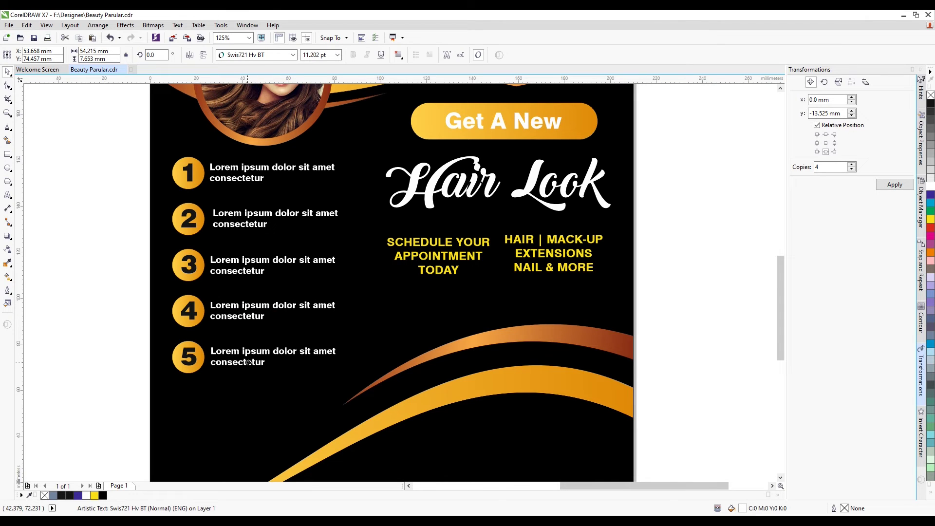
shift+click(200, 368)
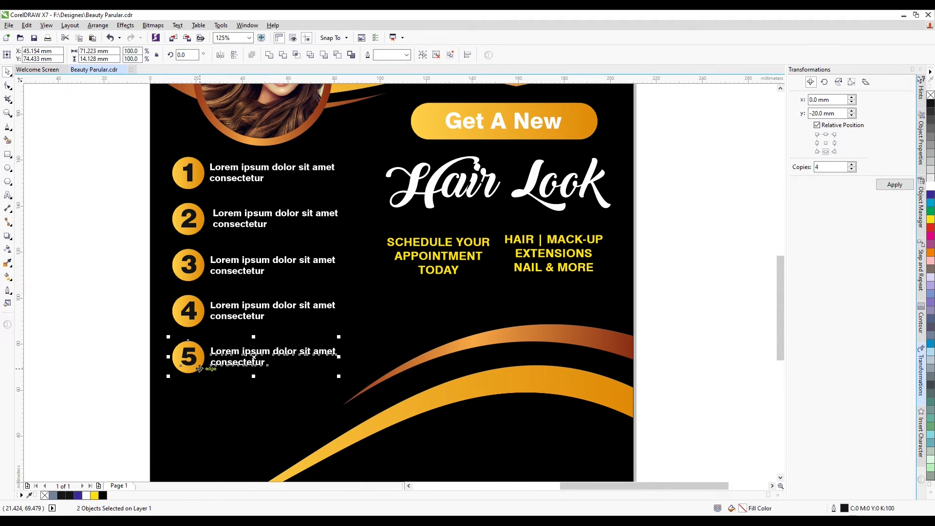
click(125, 302)
Step: Left-align the fifth list text with the fourth one
click(234, 352)
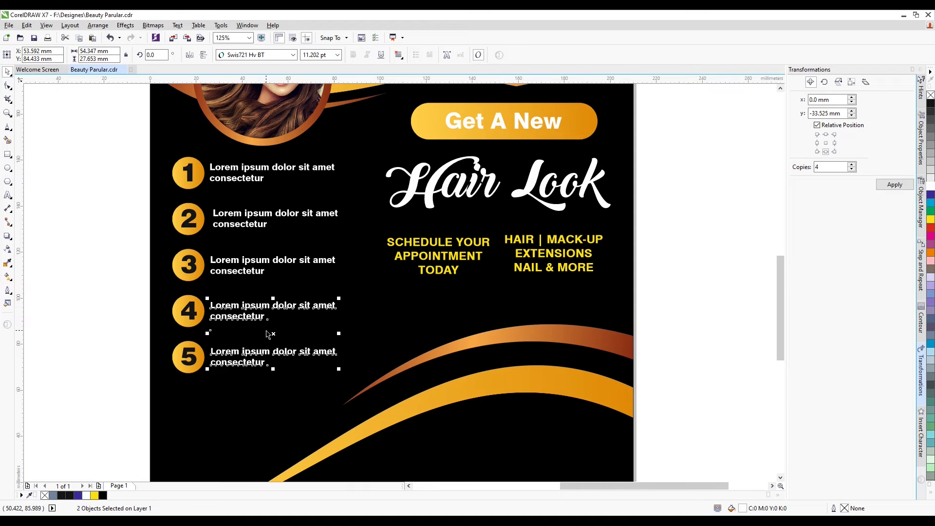
key(l)
scroll(334, 272, down, 1)
click(201, 286)
scroll(357, 305, down, 3)
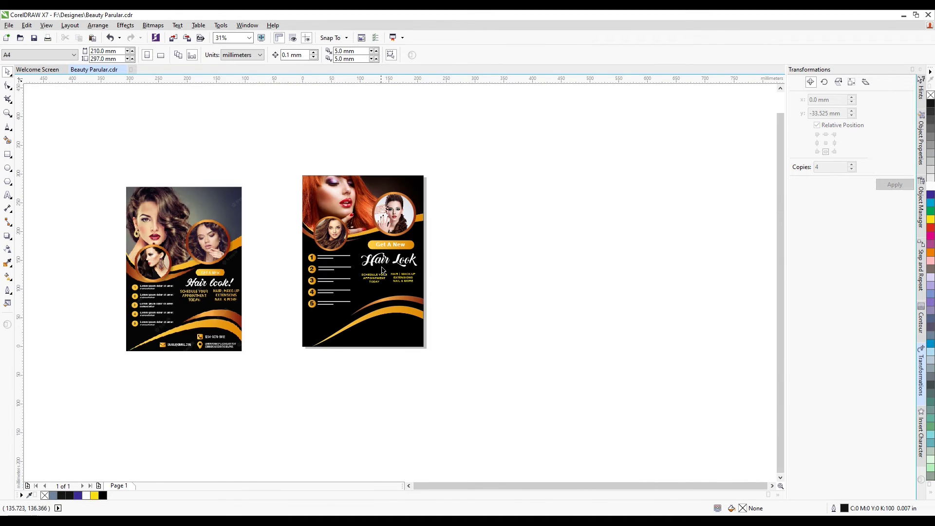
Step: Select all five numbered circles with their texts and enlarge the whole list slightly
scroll(382, 271, up, 3)
drag(412, 291, 317, 369)
click(184, 249)
scroll(317, 367, up, 2)
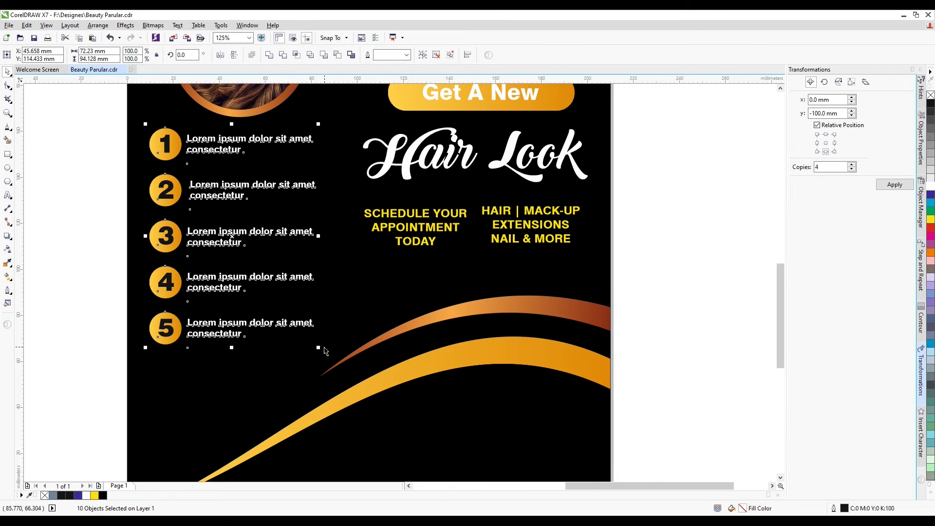
key(Escape)
Step: Slightly enlarge the yellow "SCHEDULE YOUR APPOINTMENT TODAY" and "HAIR | MACK-UP" text blocks together
scroll(324, 343, down, 2)
drag(528, 260, 349, 322)
scroll(400, 286, up, 2)
drag(500, 282, 519, 273)
scroll(401, 269, down, 2)
click(423, 256)
click(502, 267)
scroll(443, 301, down, 2)
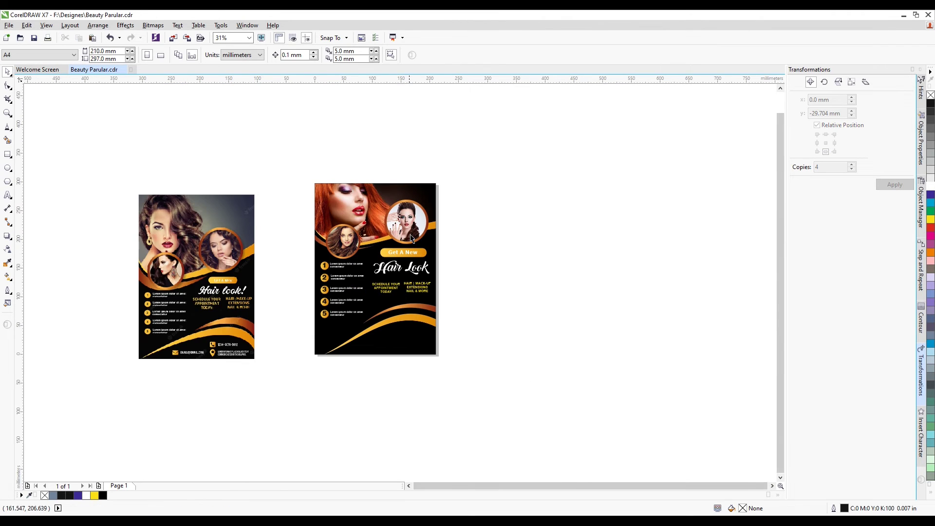
scroll(469, 252, up, 2)
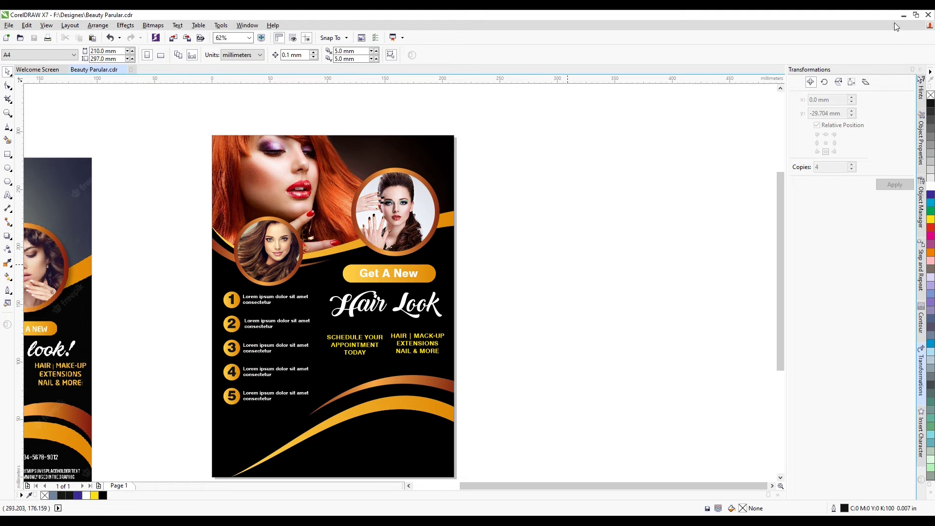
Step: Switch to File Explorer and open Local Disk (F:)
click(904, 15)
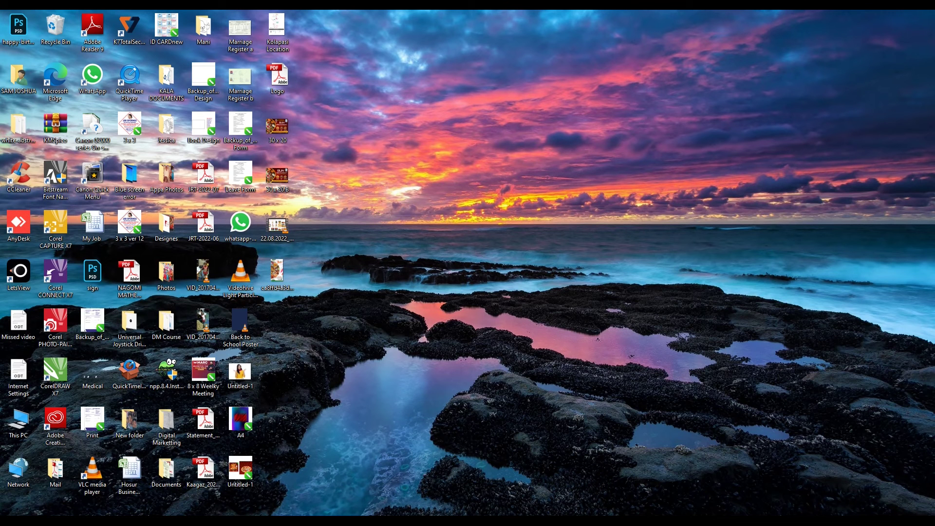
double_click(19, 419)
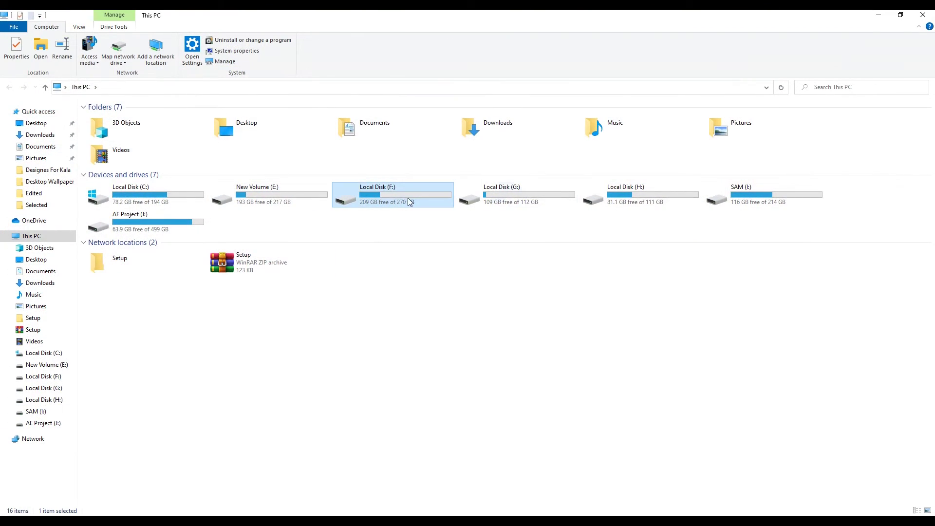
double_click(518, 198)
click(9, 87)
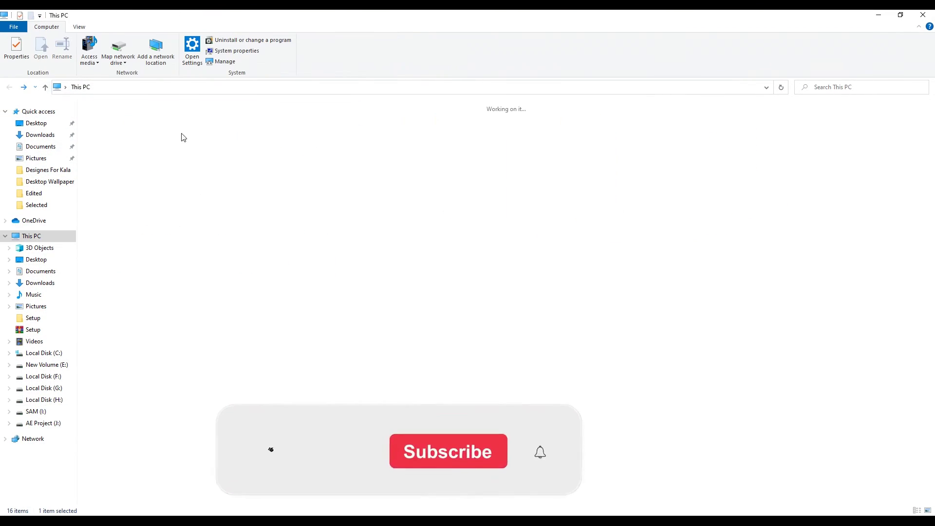
double_click(384, 194)
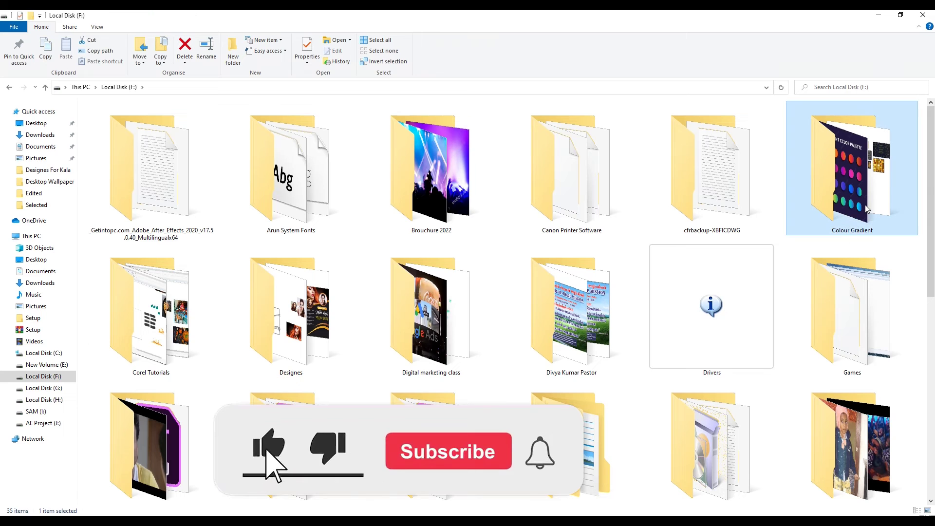
click(321, 336)
double_click(321, 336)
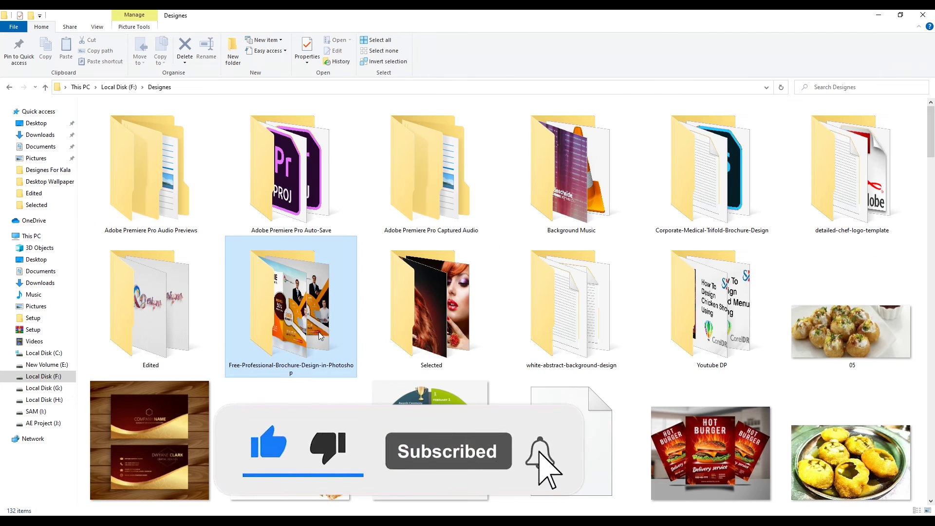
click(520, 300)
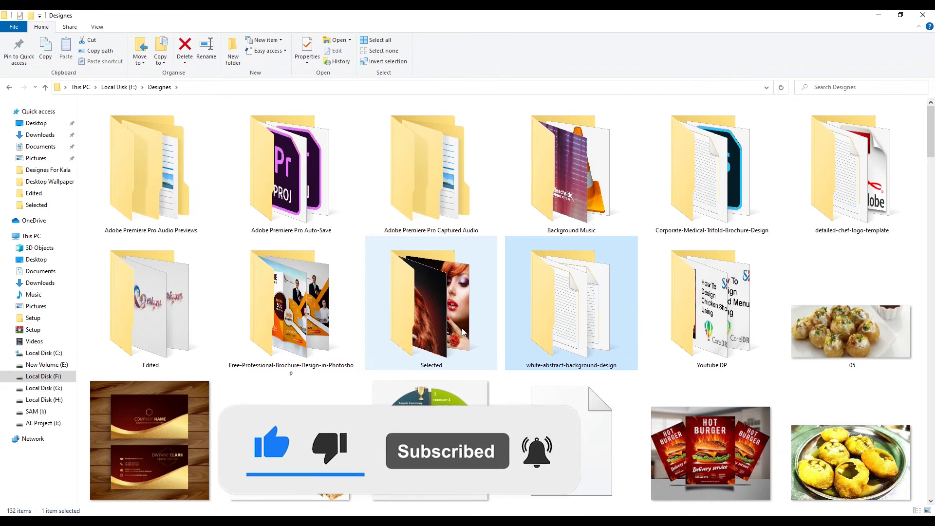
click(151, 190)
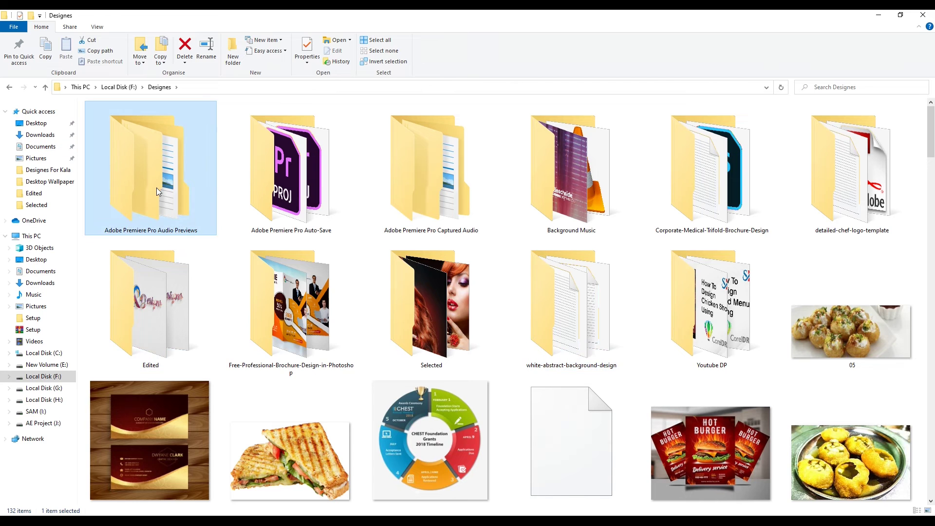
click(10, 87)
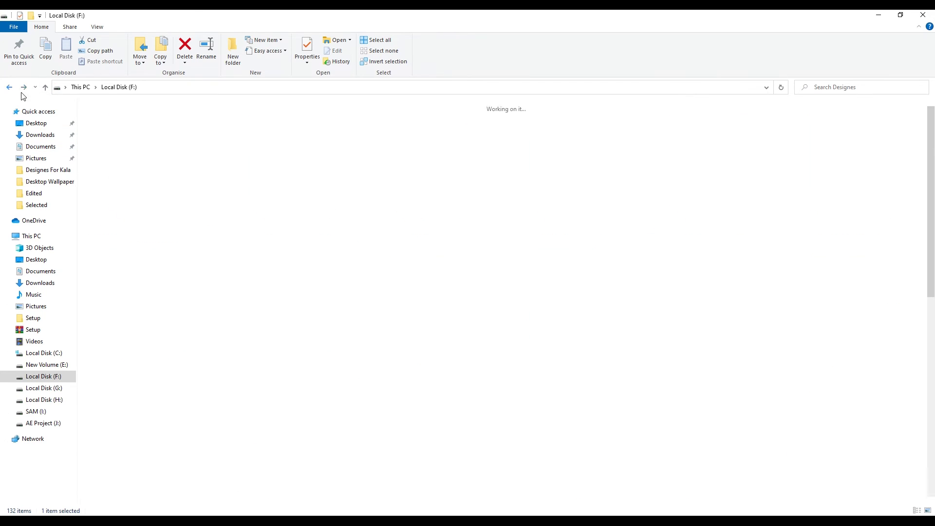
Step: Open the "01 Icons" folder inside "Colour Gradient" on Local Disk (F:)
double_click(861, 204)
click(347, 330)
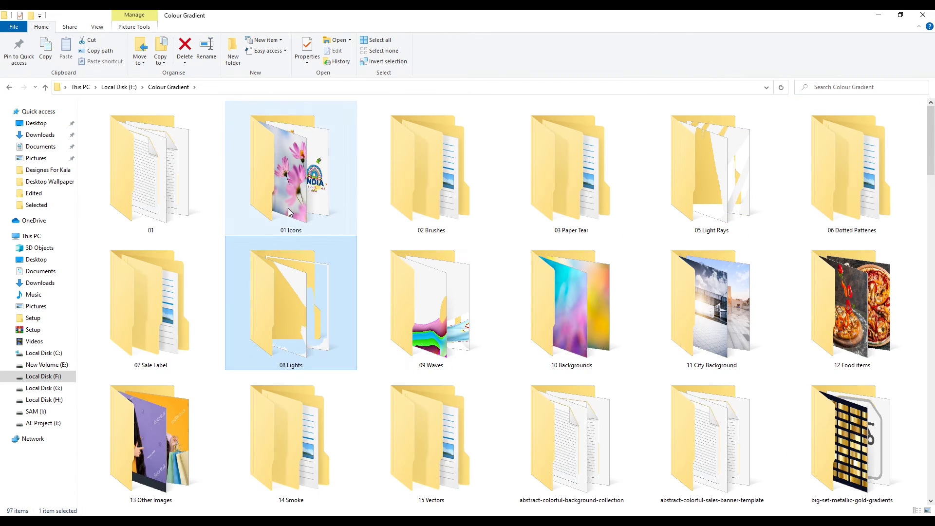
double_click(292, 180)
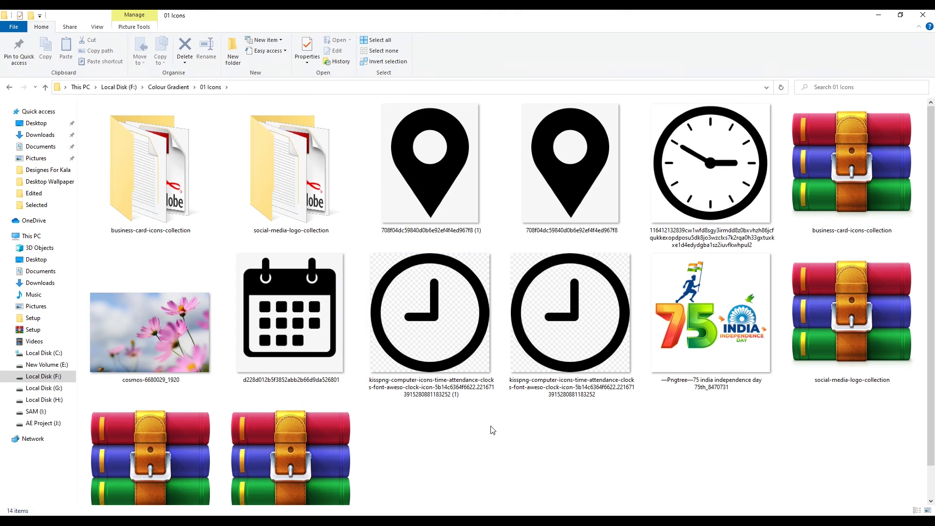
Step: Check the business-card-icons-collection and social-media-logo-collection folders for usable contact icon files
double_click(172, 212)
click(294, 207)
click(392, 211)
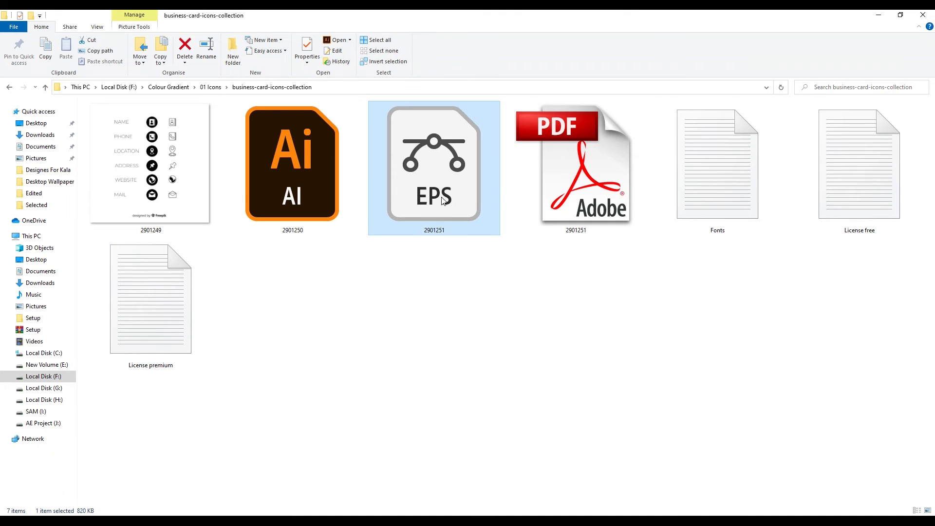
click(9, 87)
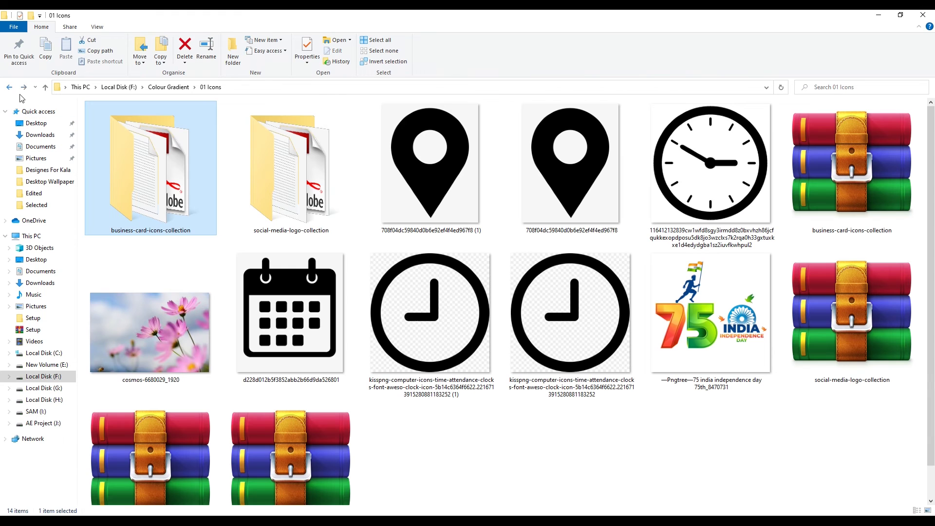
double_click(302, 185)
click(424, 200)
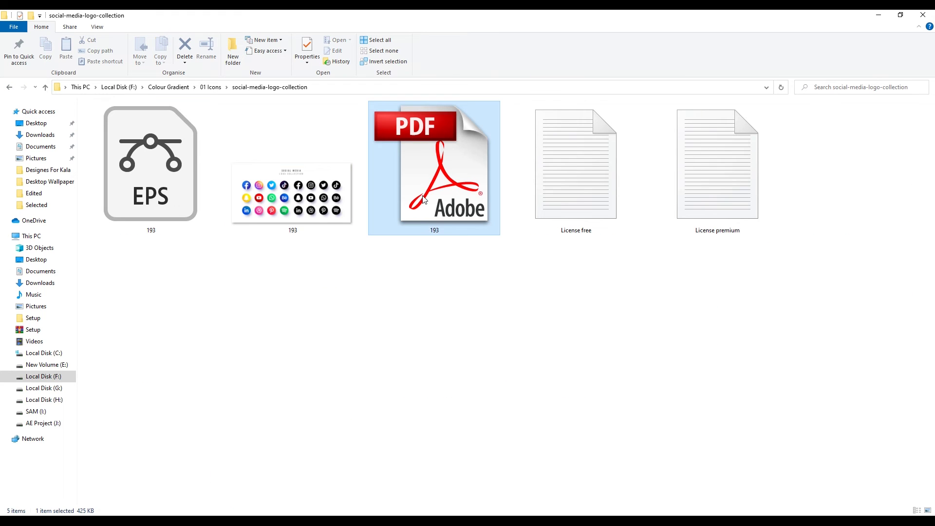
click(9, 88)
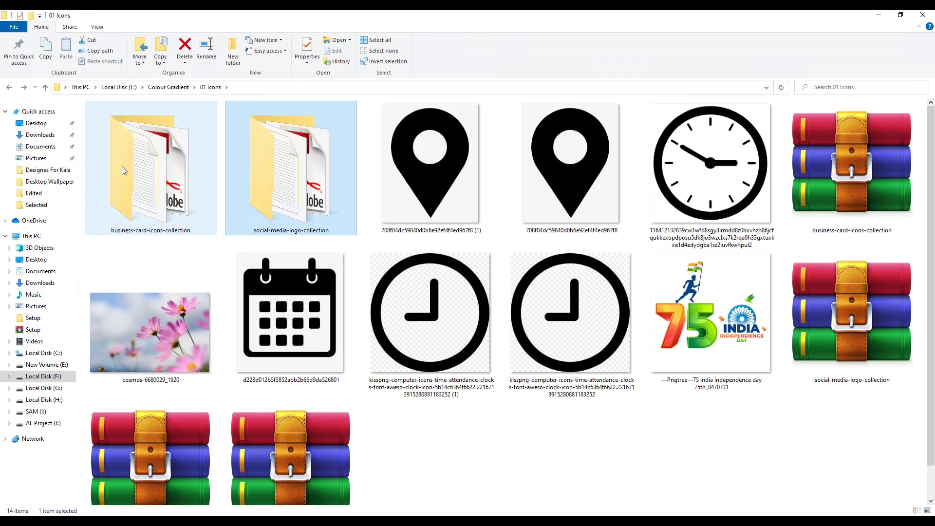
Step: Import the 2901251 PDF from business-card-icons-collection into the CorelDRAW document with text as curves, placing it beside the flyer
double_click(123, 171)
drag(541, 191, 512, 323)
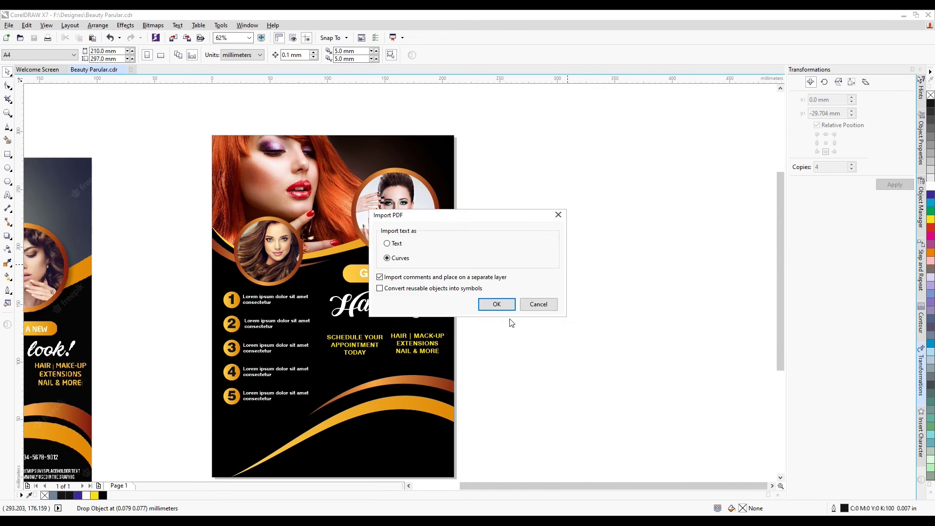
click(492, 302)
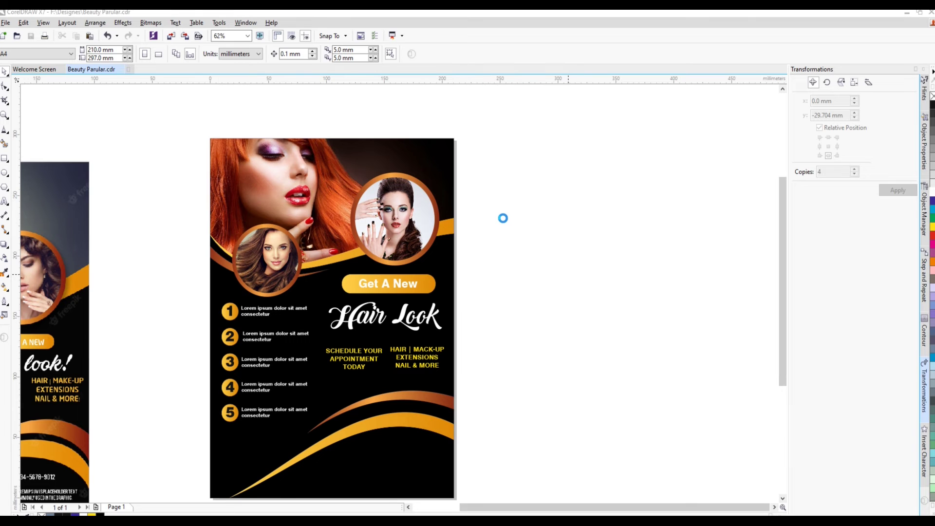
click(669, 280)
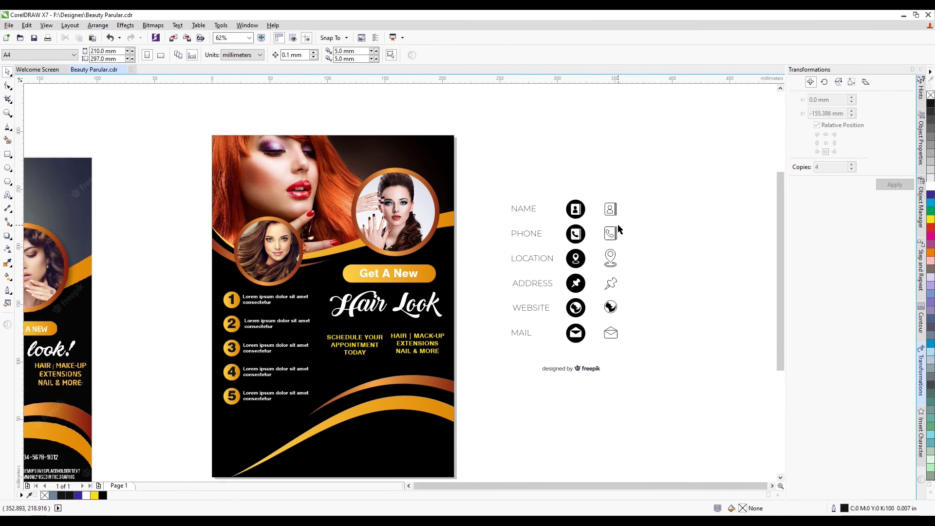
Step: Ungroup the imported contact icon sheet
scroll(619, 230, down, 1)
scroll(597, 279, up, 2)
click(647, 245)
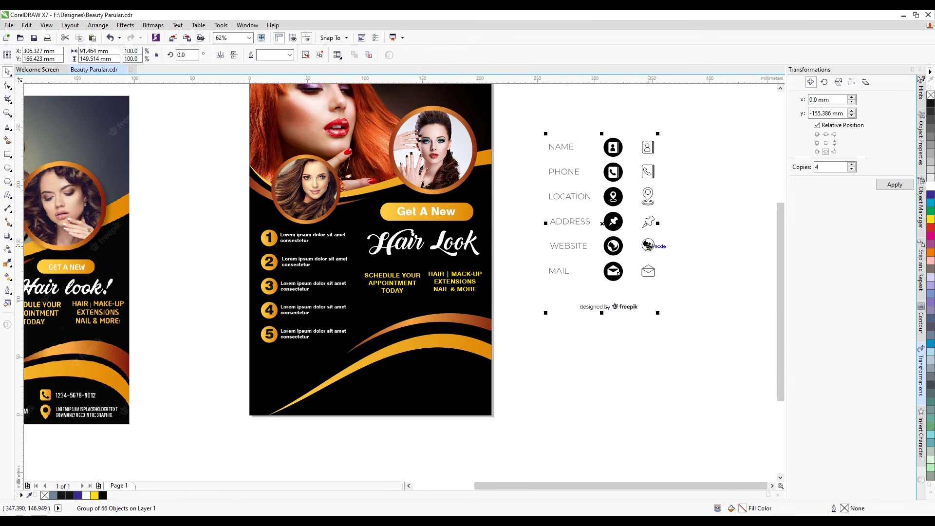
key(ctrl+u)
click(693, 244)
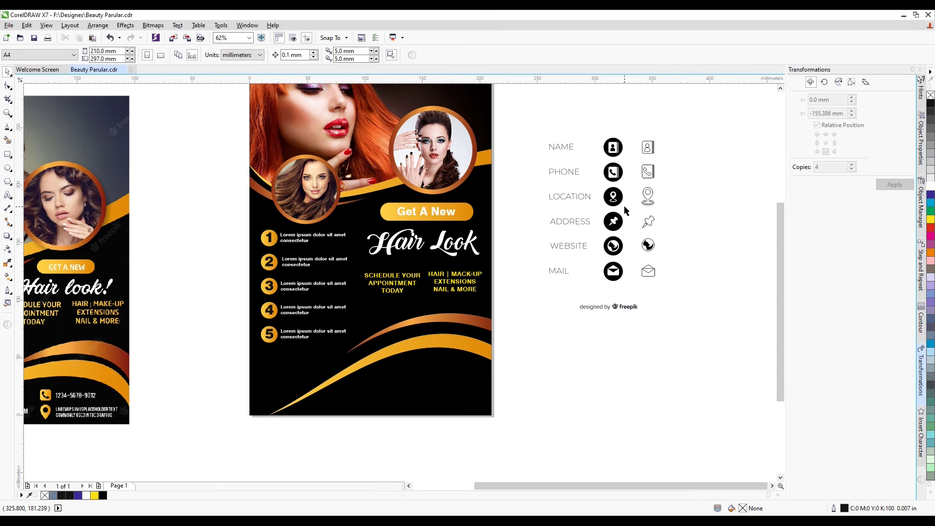
Step: Select the round black phone and location icons and move them out of the icon sheet to below the flyer
scroll(626, 202, up, 2)
scroll(631, 198, down, 2)
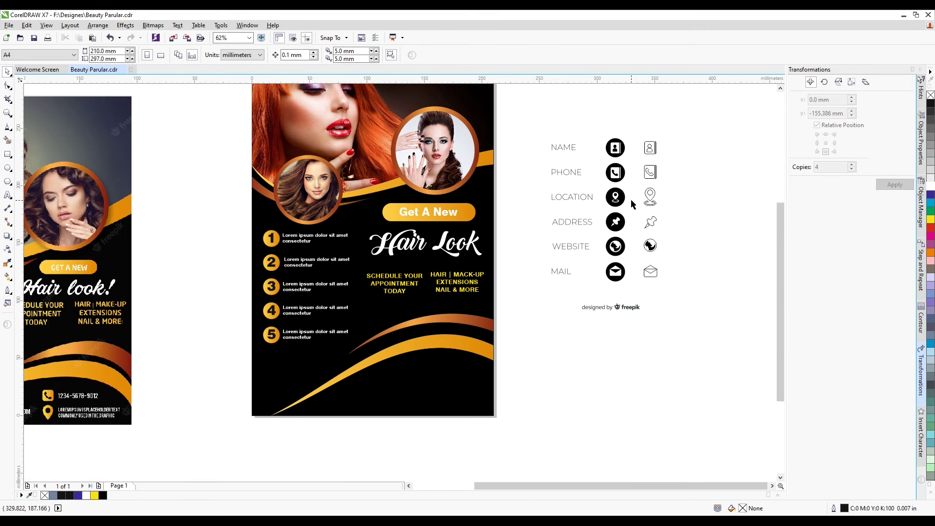
scroll(597, 142, up, 2)
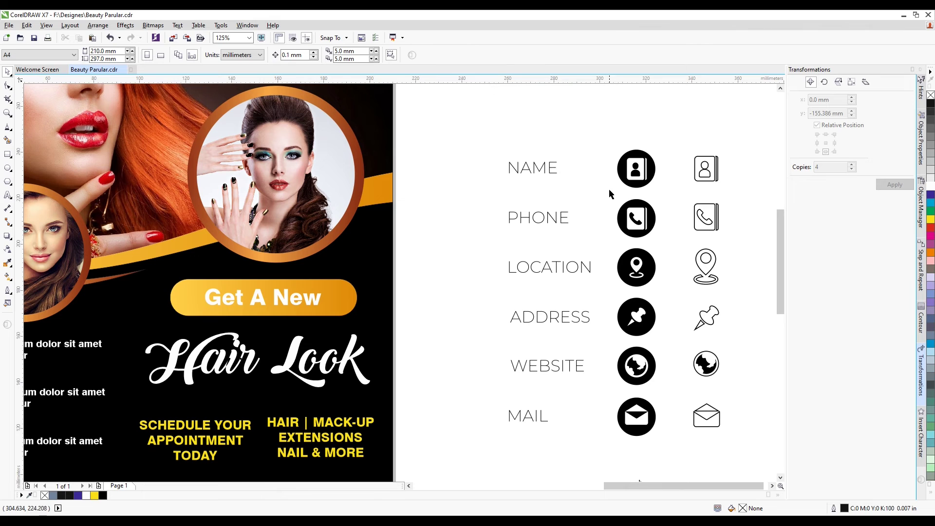
drag(680, 288, 680, 289)
scroll(623, 173, down, 2)
drag(635, 199, 498, 390)
Step: Try placing the phone and location icons on the flyer's black area beneath the golden swoosh
scroll(570, 272, down, 2)
scroll(501, 368, up, 1)
click(511, 379)
scroll(510, 379, up, 1)
click(500, 381)
click(424, 443)
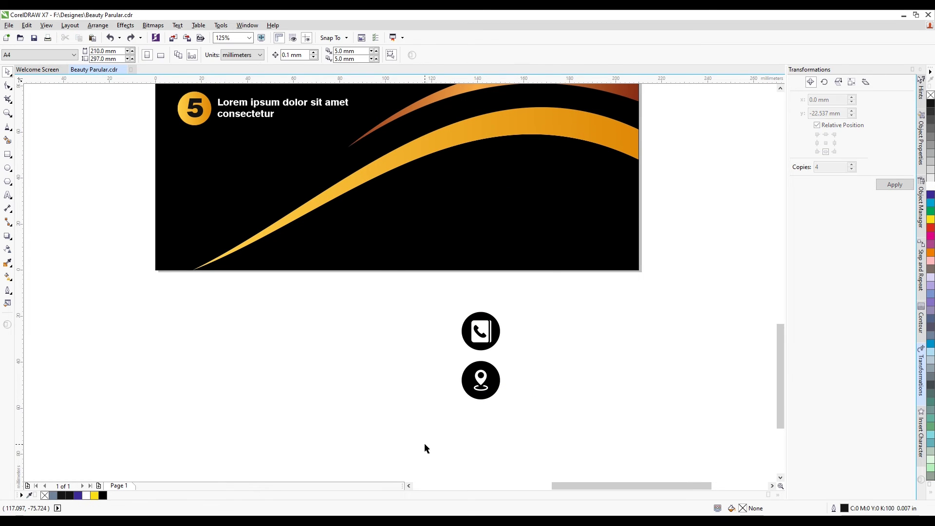
drag(425, 443, 502, 308)
scroll(492, 336, down, 1)
drag(482, 343, 480, 278)
scroll(479, 271, up, 1)
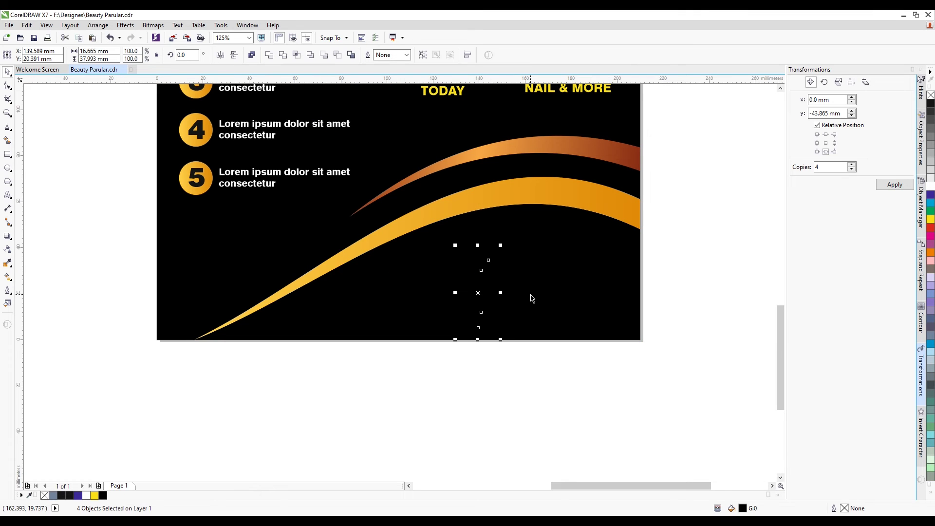
Step: Move both icons to the empty space between the two flyers and shift the location icon's black circle away from its underlying shape
scroll(487, 301, down, 2)
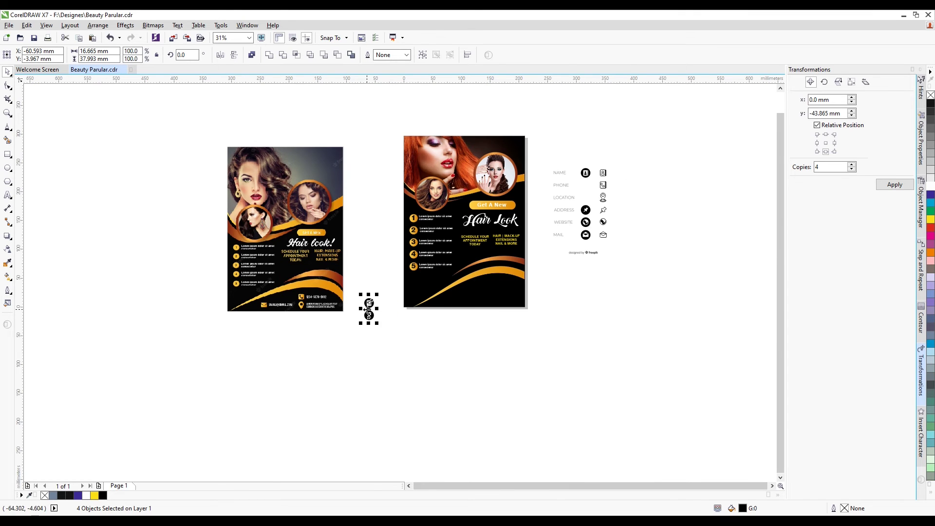
scroll(370, 312, up, 1)
click(373, 321)
scroll(410, 333, up, 2)
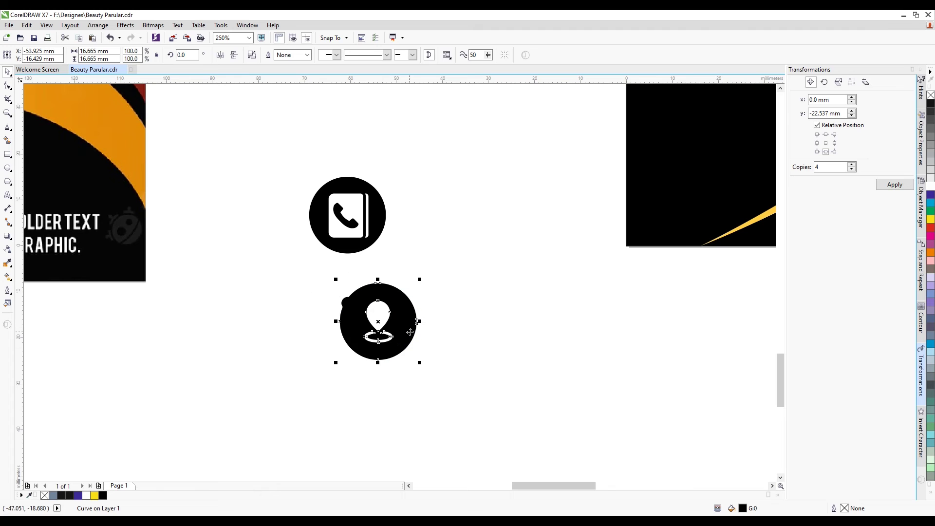
Step: Move the location icon's black circle back around its pin and copy only the copper swoosh's gradient fill onto it
drag(410, 333, 379, 324)
scroll(340, 304, down, 1)
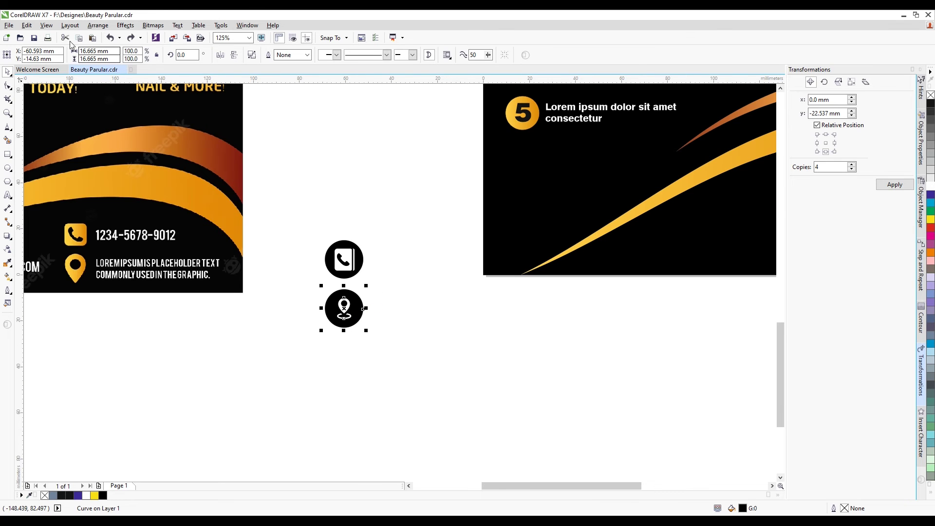
click(26, 25)
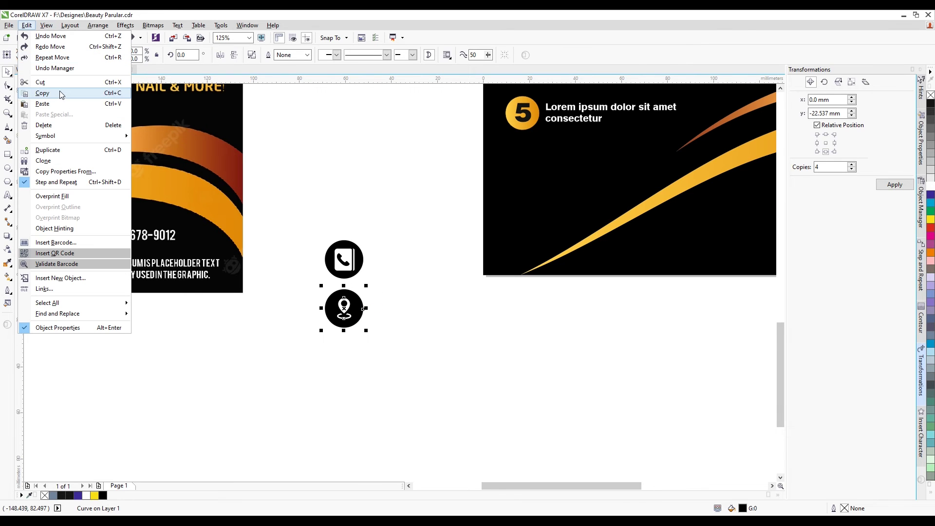
click(65, 171)
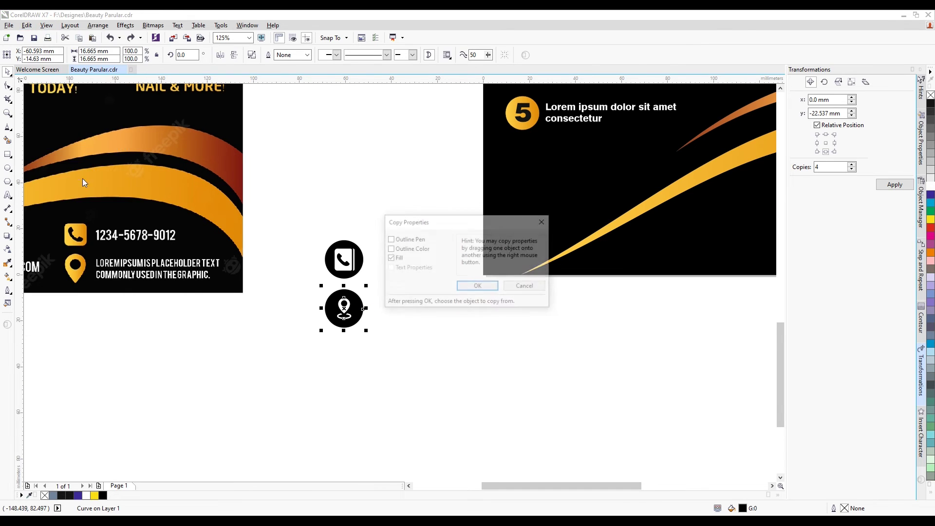
click(478, 287)
click(765, 103)
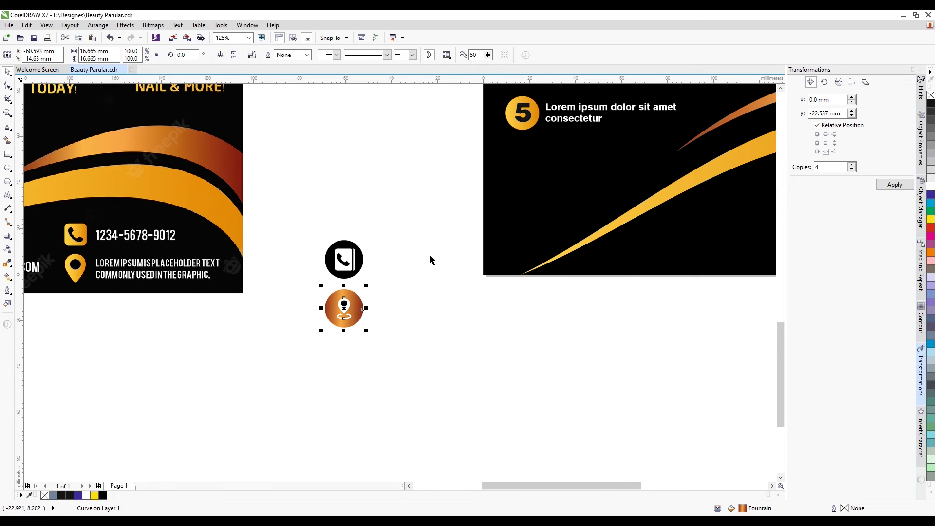
click(430, 260)
Step: Try deleting the small black dot inside the location pin
scroll(346, 310, up, 3)
click(352, 302)
scroll(351, 302, up, 3)
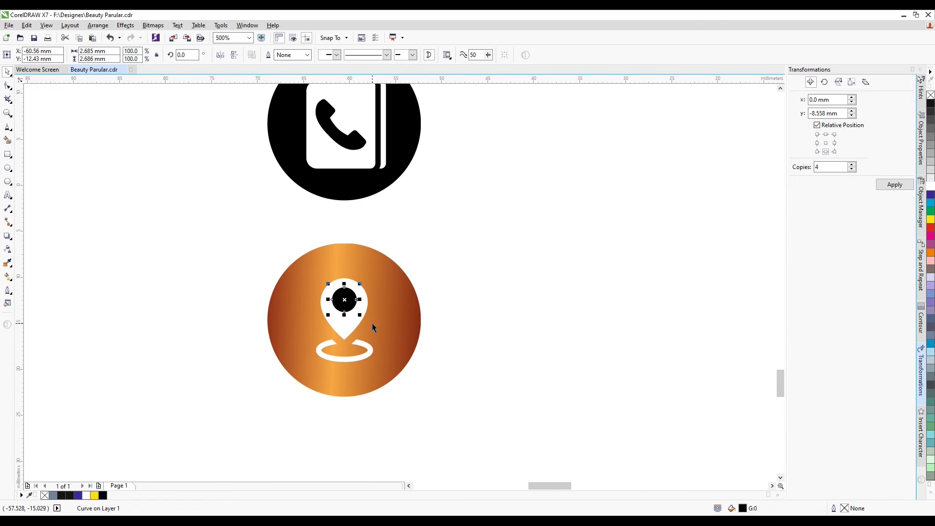
key(Delete)
scroll(331, 306, down, 3)
key(ctrl+z)
scroll(344, 316, down, 3)
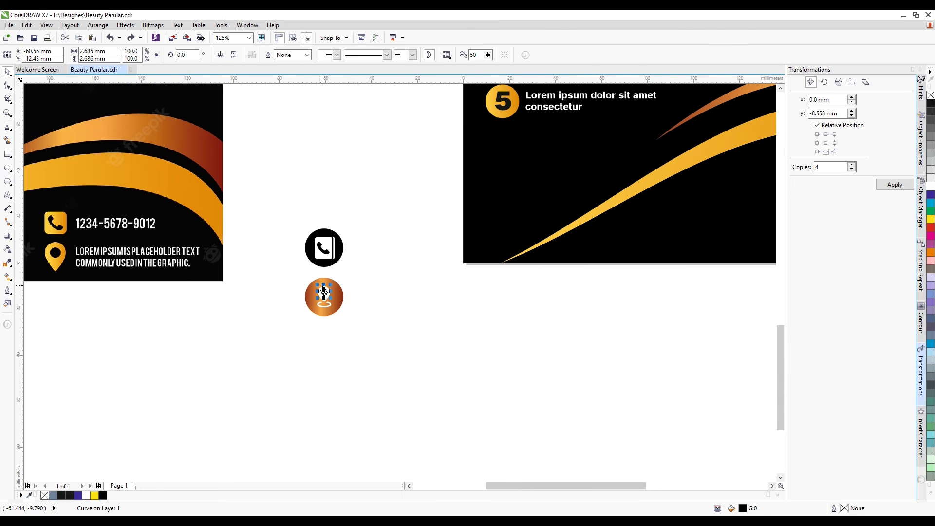
scroll(342, 291, up, 3)
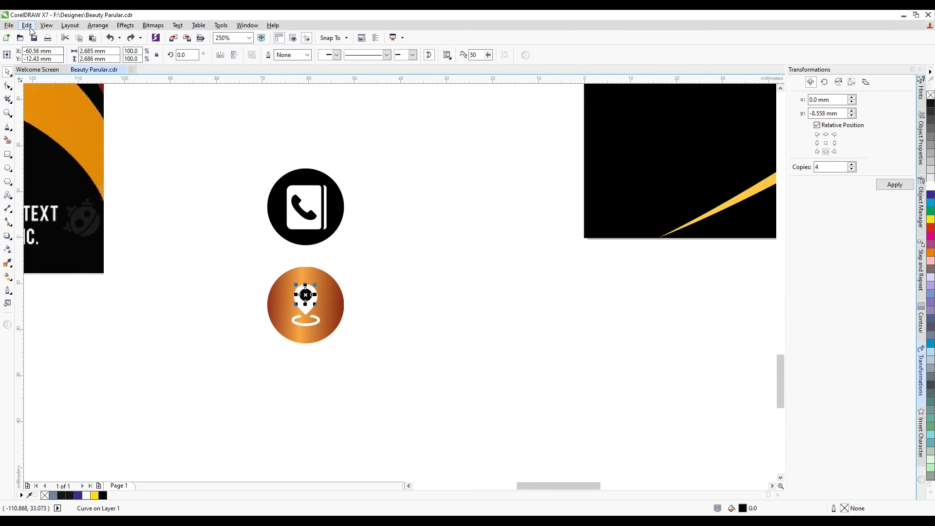
click(29, 27)
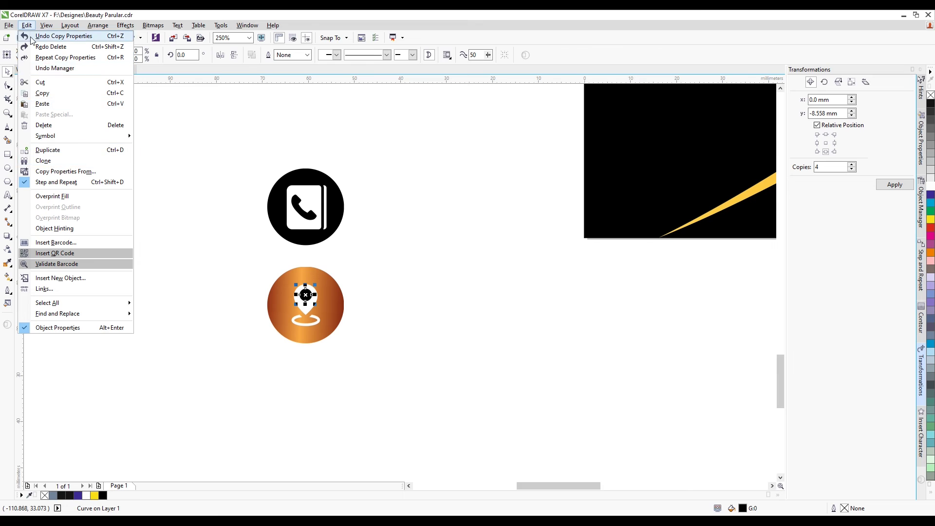
click(68, 171)
click(526, 286)
Step: Copy only the copper swoosh's gradient fill onto the black dot inside the location pin
scroll(376, 292, down, 3)
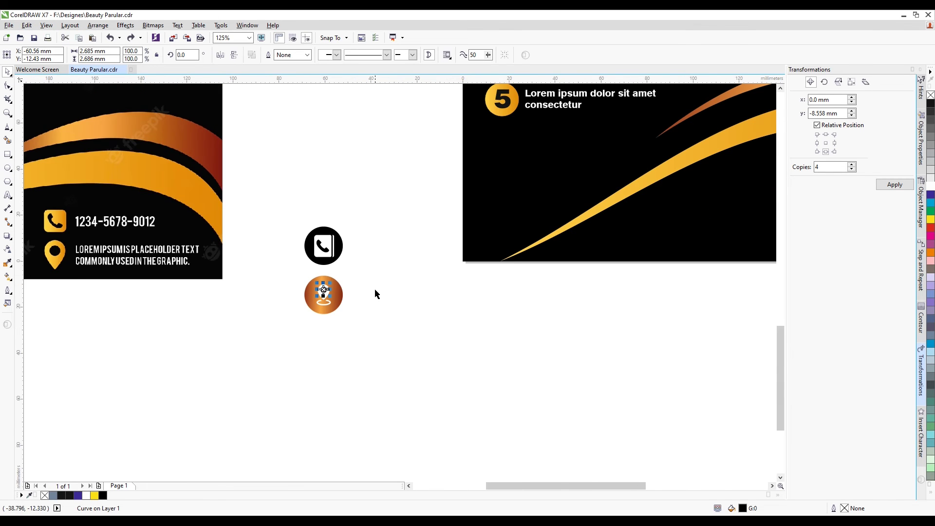
scroll(524, 177, up, 2)
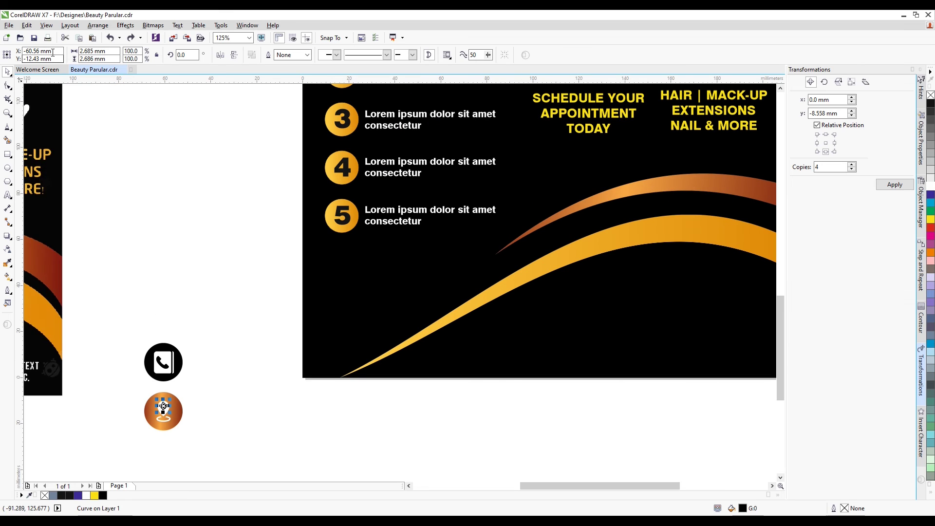
click(27, 25)
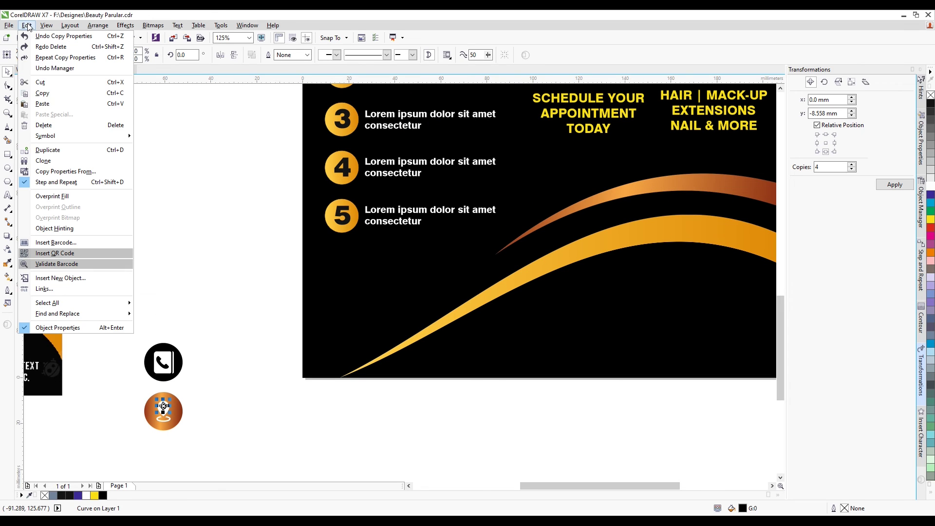
click(73, 171)
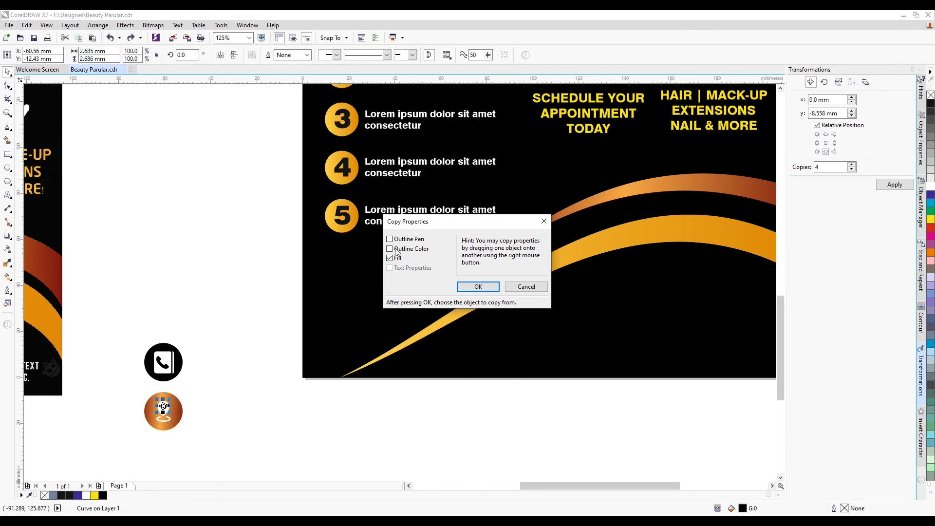
click(474, 284)
click(673, 187)
click(238, 379)
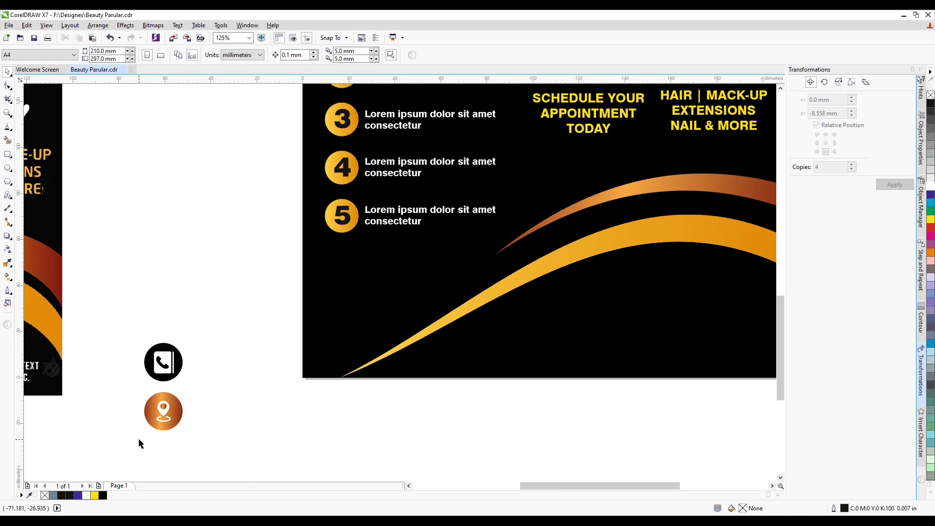
Step: Move the whole location icon onto the flyer's black area beneath the golden swoosh
drag(139, 443, 632, 285)
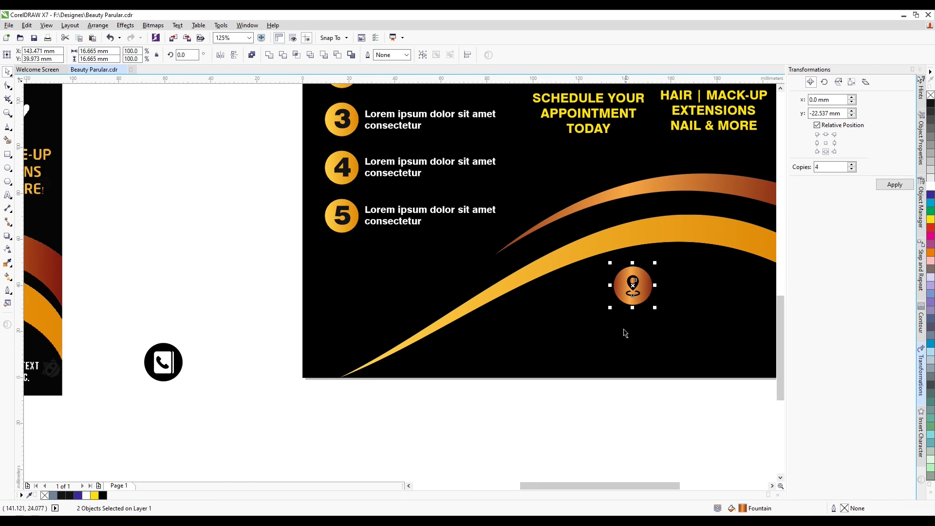
click(286, 408)
Step: Try shifting the phone icon's black circle away from its handset
click(153, 366)
scroll(153, 366, up, 1)
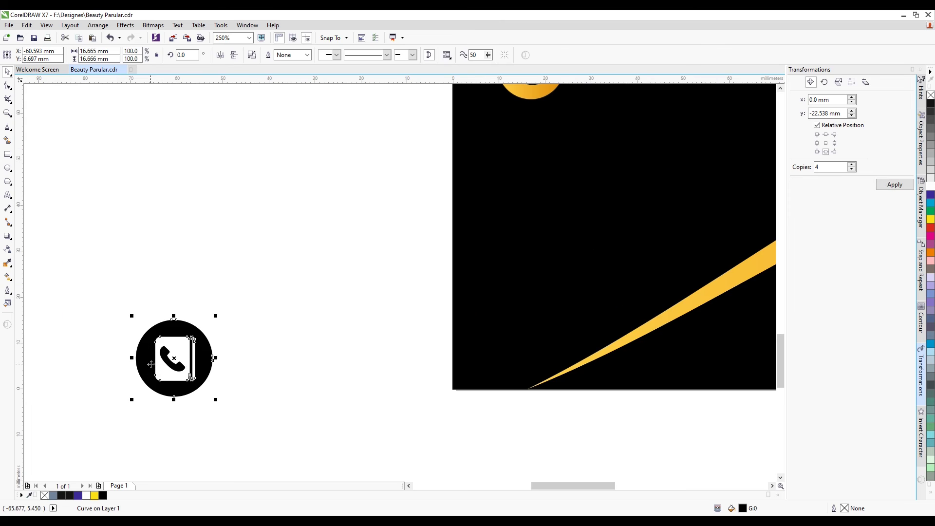
drag(191, 380, 192, 359)
key(ctrl+z)
scroll(230, 358, down, 3)
scroll(219, 345, up, 3)
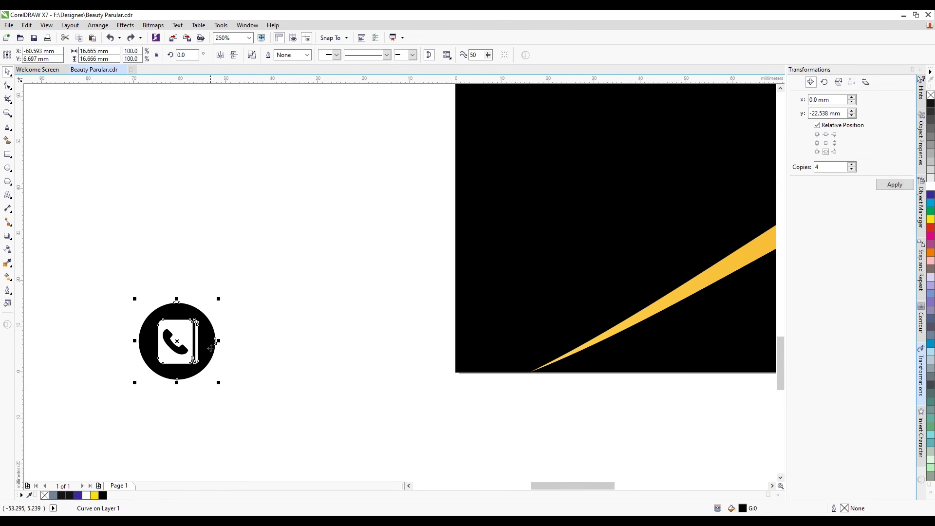
scroll(211, 347, down, 5)
drag(182, 381, 225, 309)
drag(331, 407, 447, 361)
scroll(431, 303, up, 2)
scroll(480, 323, down, 1)
click(437, 396)
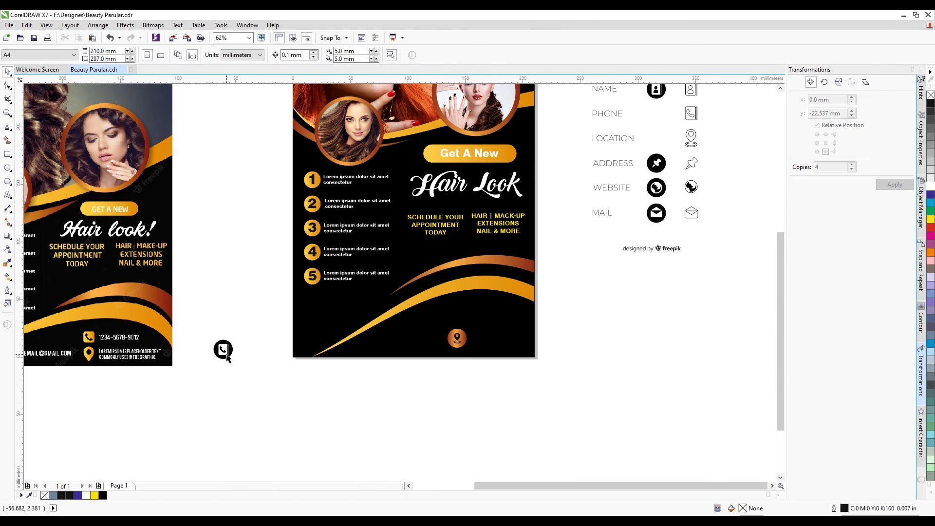
Step: Copy only the copper swoosh's gradient fill onto the phone icon's black circle
scroll(226, 354, up, 1)
click(236, 346)
scroll(237, 344, down, 1)
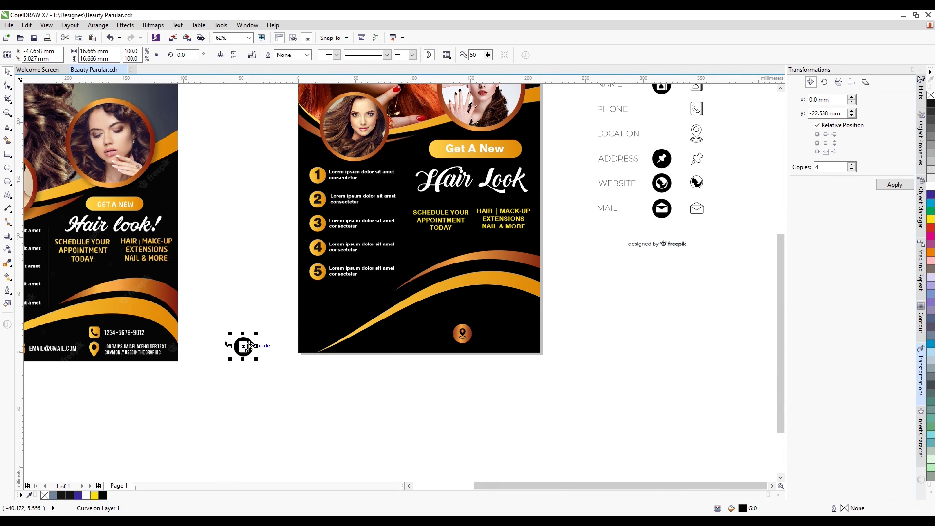
scroll(247, 346, up, 2)
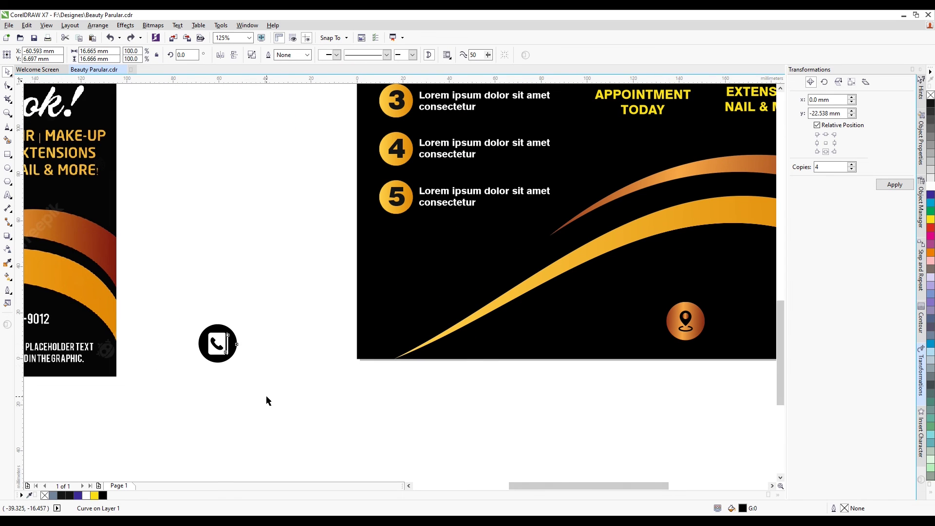
click(27, 25)
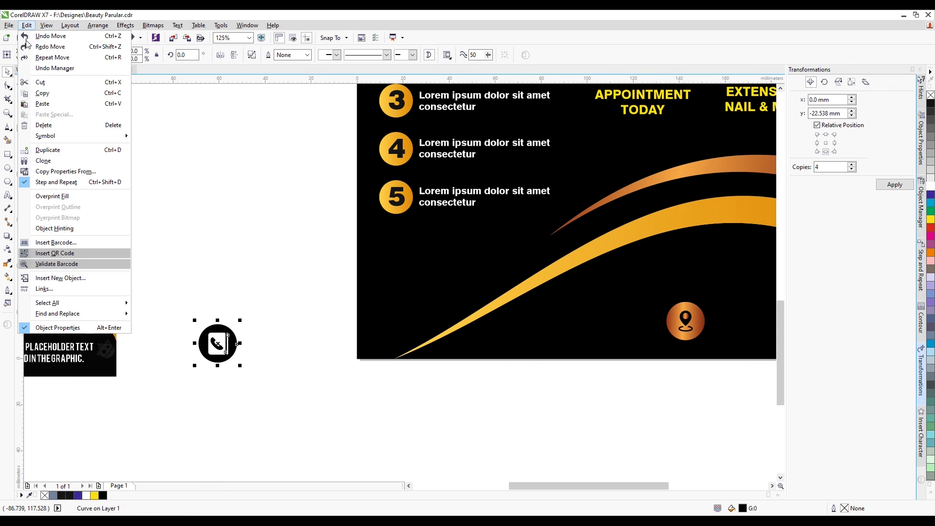
click(65, 171)
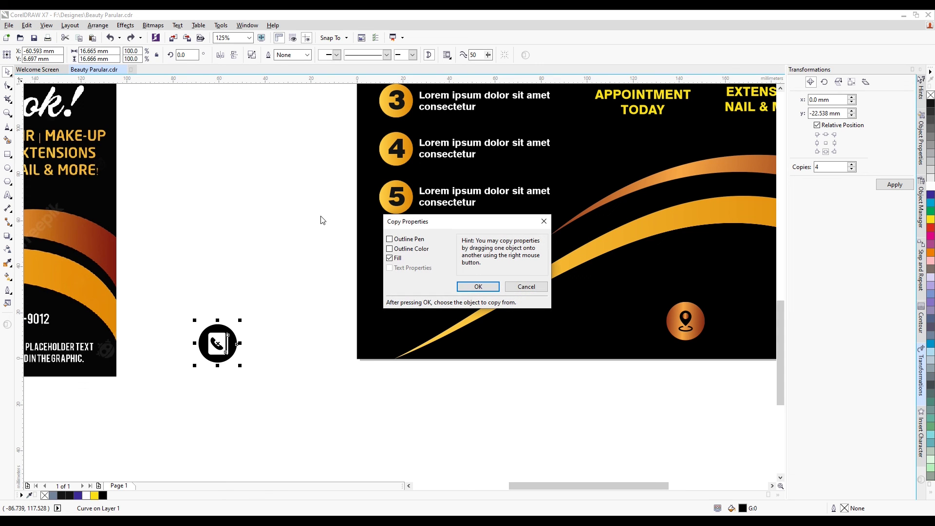
click(478, 287)
click(717, 166)
click(315, 248)
Step: Copy the copper gradient fill from the phone icon's circle onto its black handset
scroll(237, 325, up, 2)
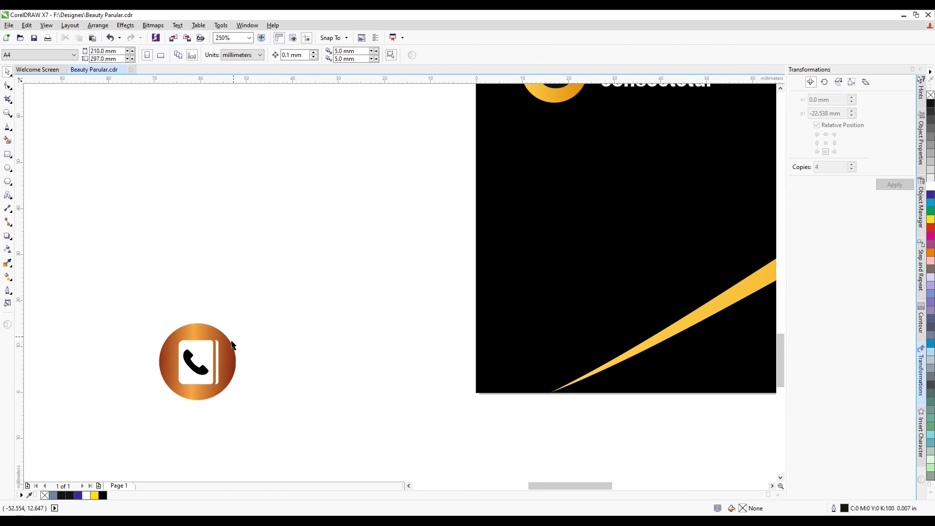
click(200, 373)
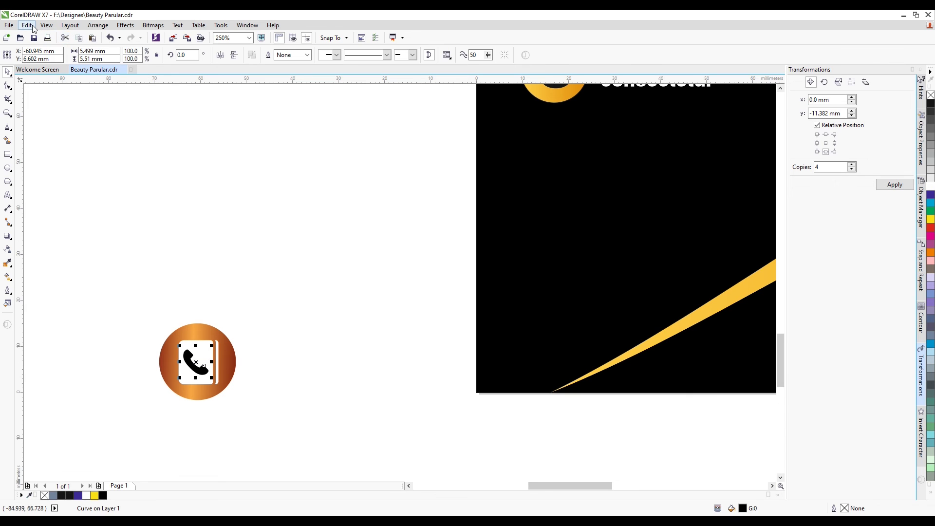
click(28, 25)
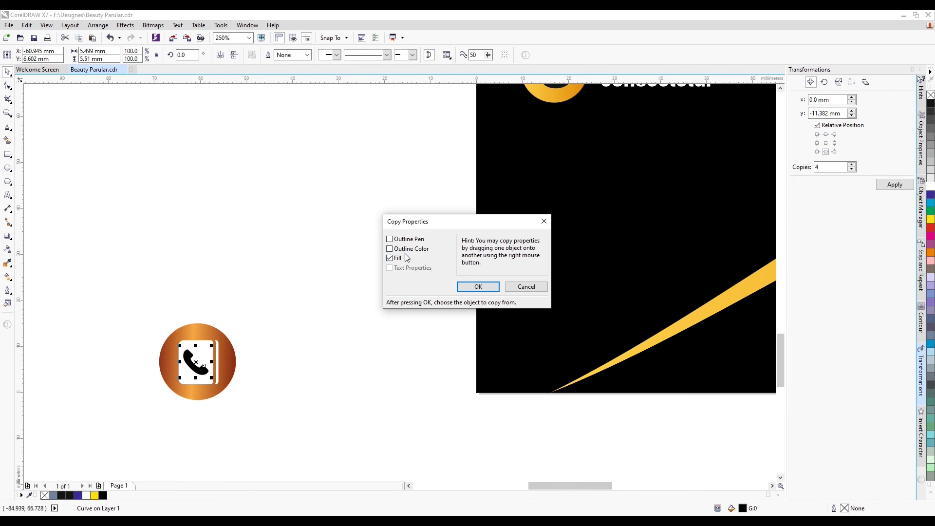
click(477, 286)
click(206, 328)
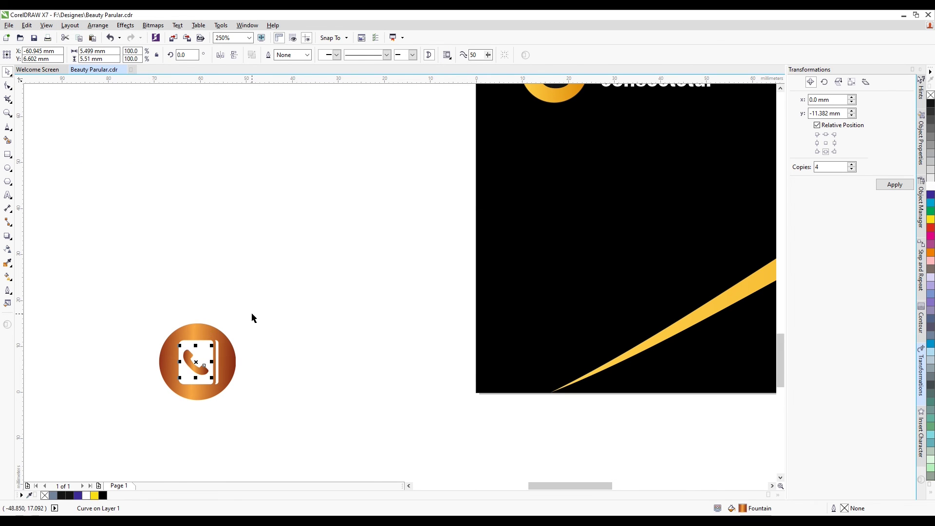
Step: Move the whole phone icon onto the flyer's black area, between the golden swoosh and the location icon
scroll(248, 259, down, 1)
drag(269, 277, 162, 331)
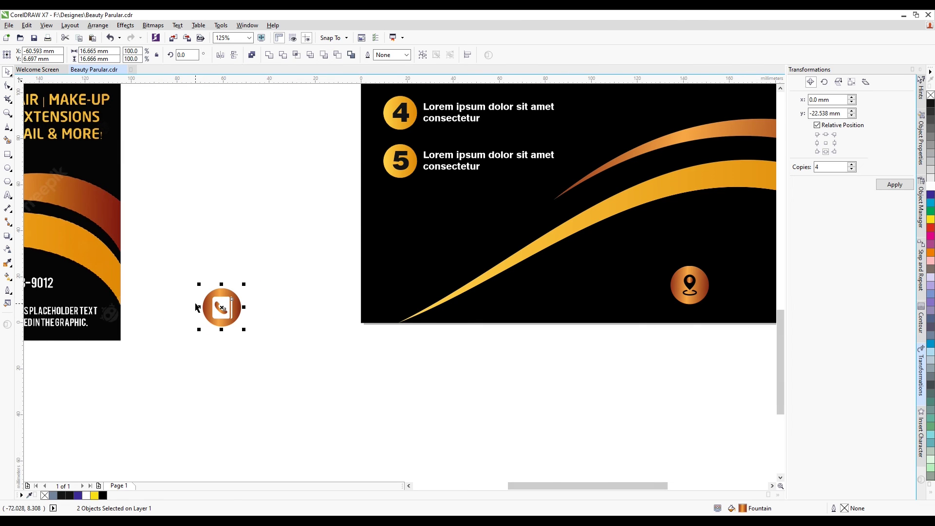
scroll(195, 304, down, 1)
drag(206, 308, 442, 275)
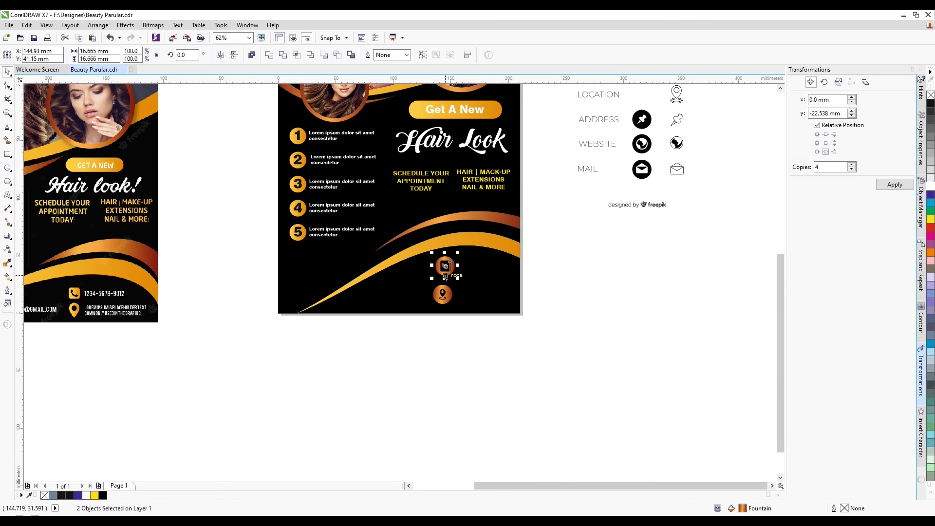
scroll(446, 278, up, 1)
drag(657, 229, 401, 291)
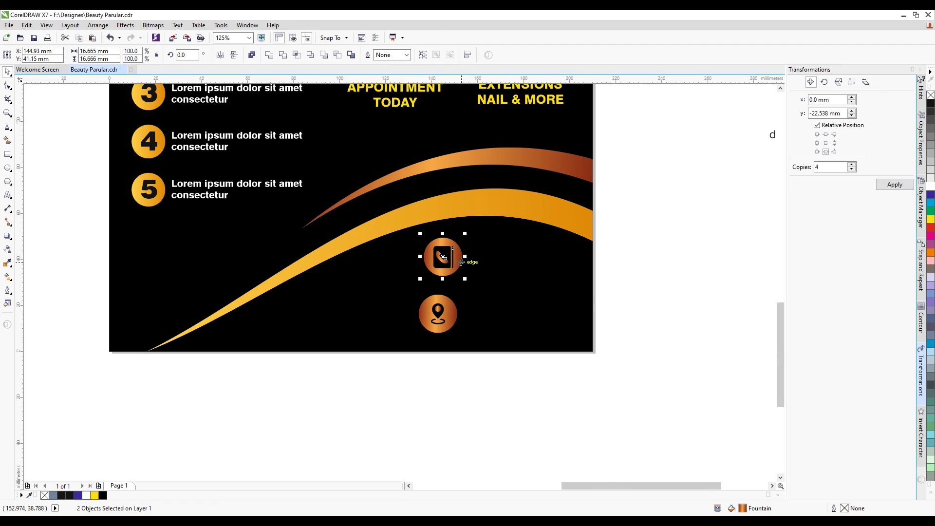
scroll(463, 261, up, 1)
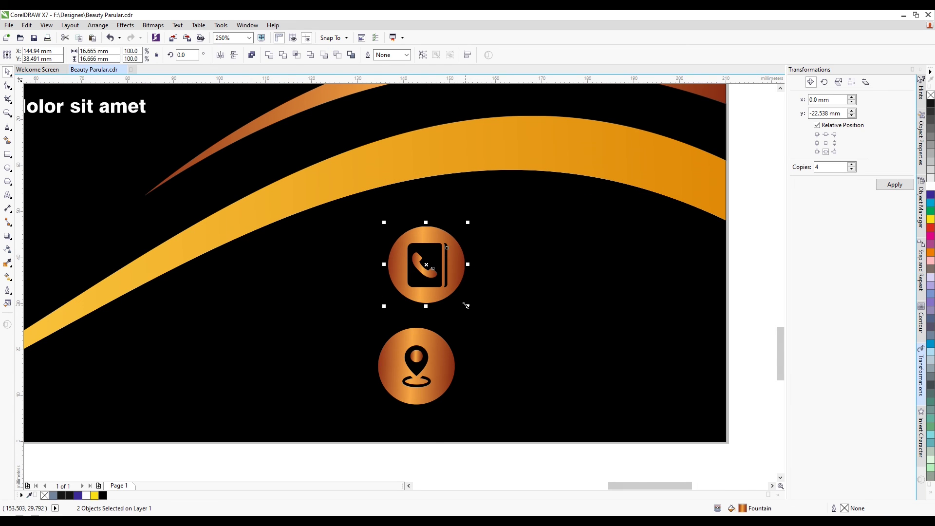
scroll(466, 306, down, 1)
Step: Replace the phone icon circle's fill with the golden swoosh's gradient by copying the Fill property
click(433, 269)
scroll(441, 277, up, 1)
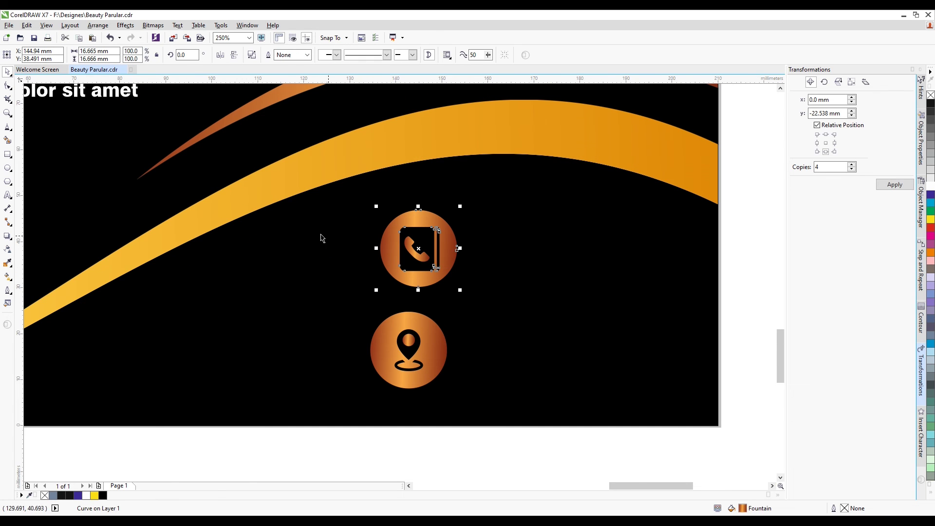
drag(421, 285, 410, 293)
key(ctrl+z)
click(26, 25)
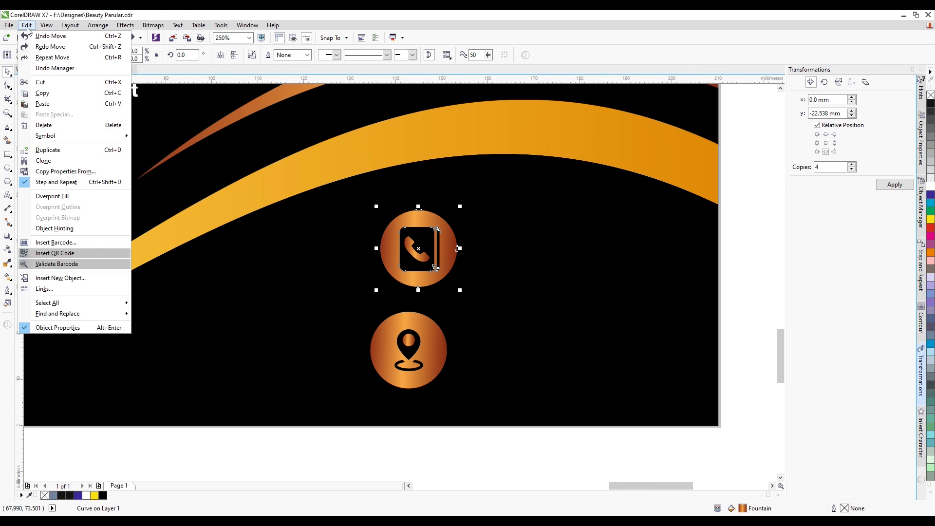
click(68, 173)
click(495, 291)
click(422, 132)
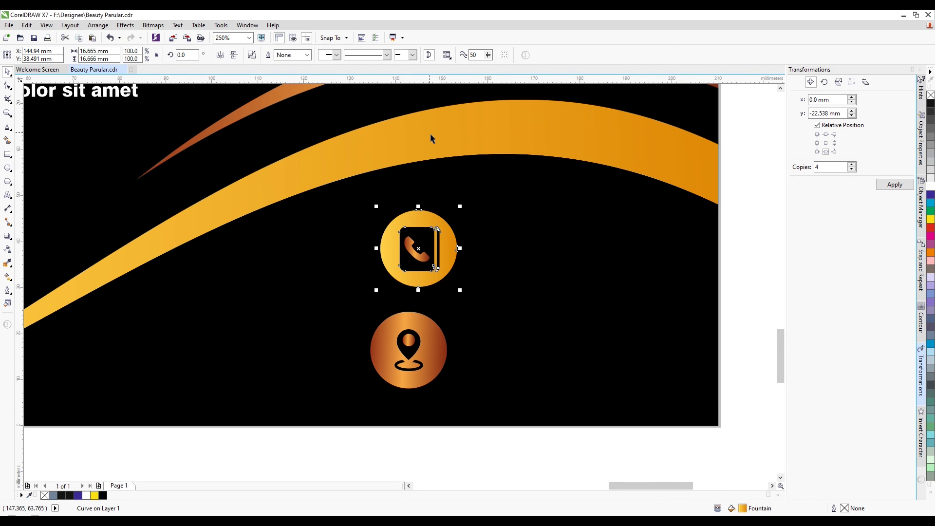
click(726, 240)
Step: Copy the golden swoosh's gradient onto the phone icon's copper handset using only the Fill property
click(434, 259)
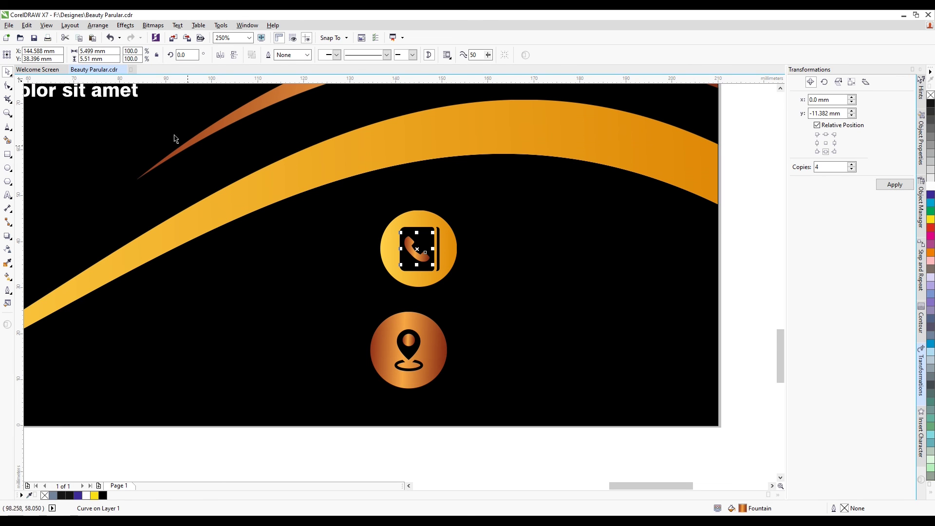
click(26, 25)
click(68, 172)
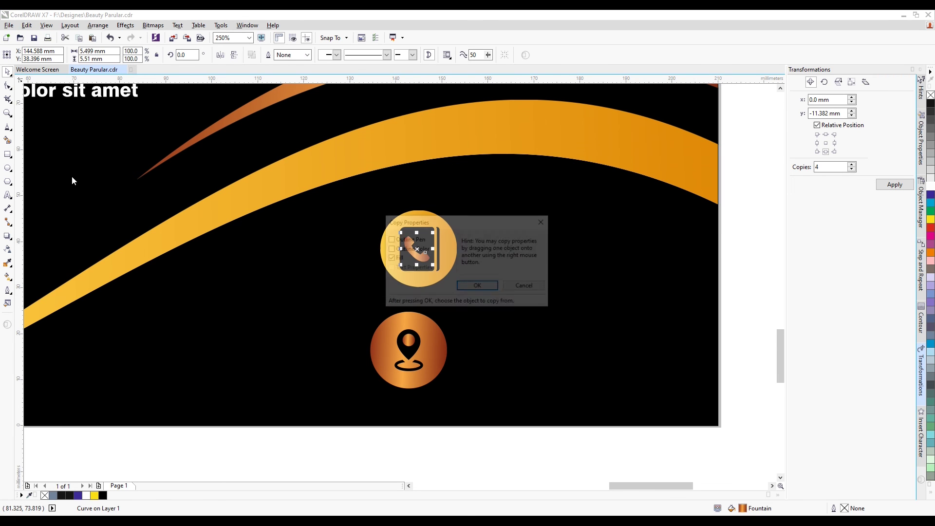
click(478, 287)
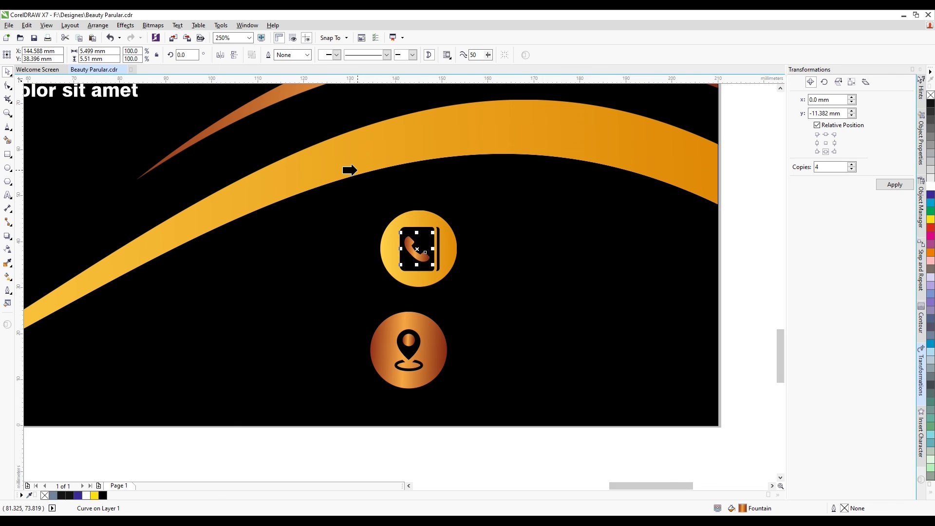
click(357, 169)
click(731, 314)
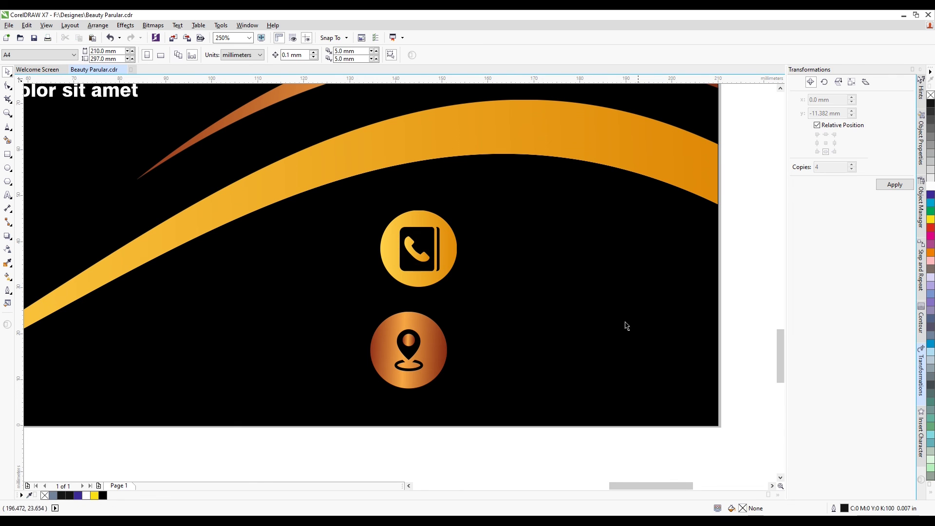
Step: Copy the phone icon circle's golden fill onto the location icon's circle and the small dot inside its pin
click(413, 343)
scroll(423, 342, up, 1)
shift+click(447, 353)
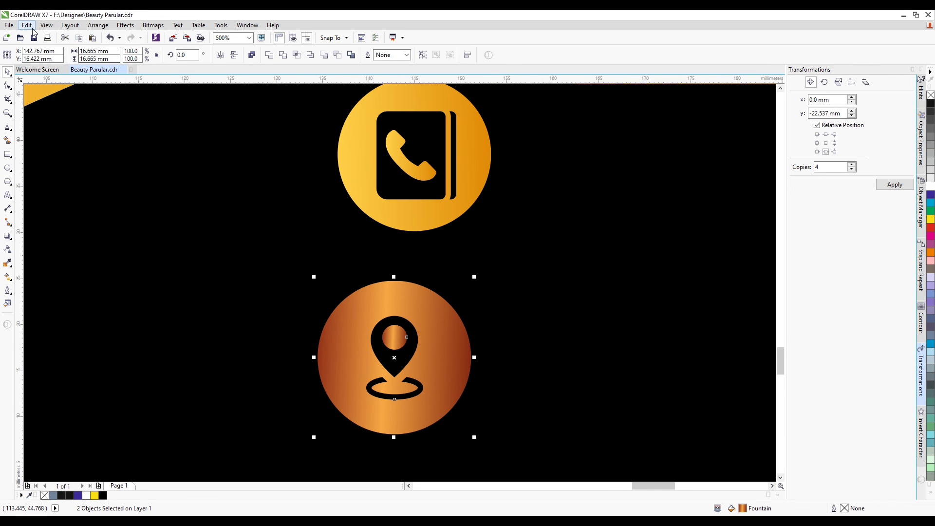
click(26, 25)
click(67, 171)
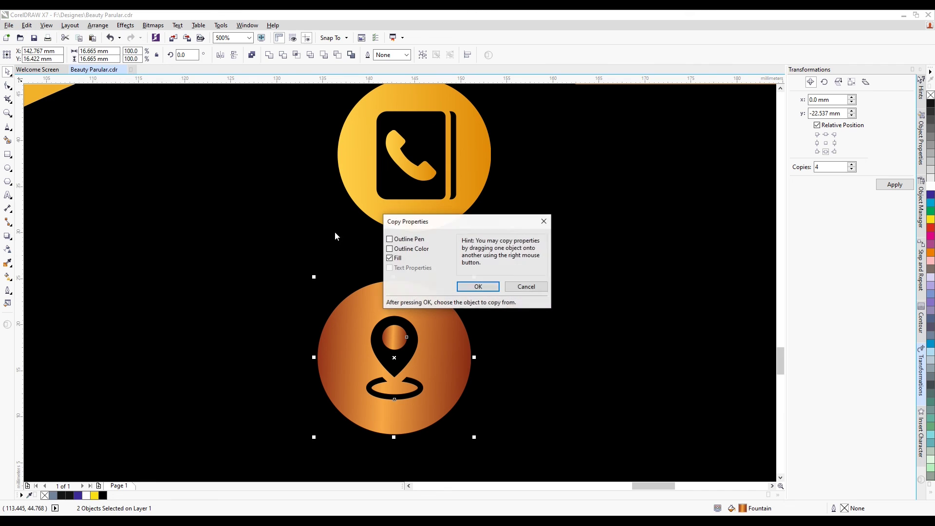
click(477, 288)
click(411, 220)
scroll(440, 247, down, 1)
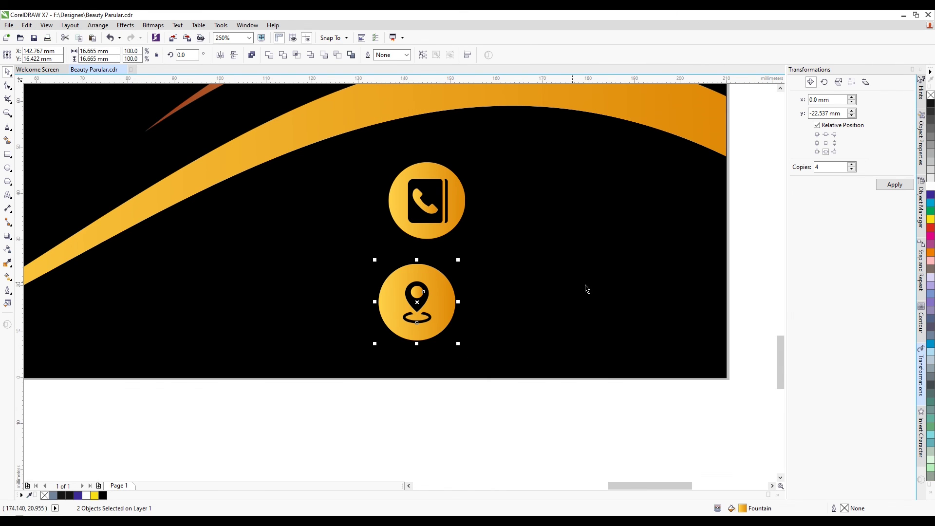
Step: Group the location icon's parts and centre it on the same vertical axis as the phone icon
scroll(506, 319, down, 2)
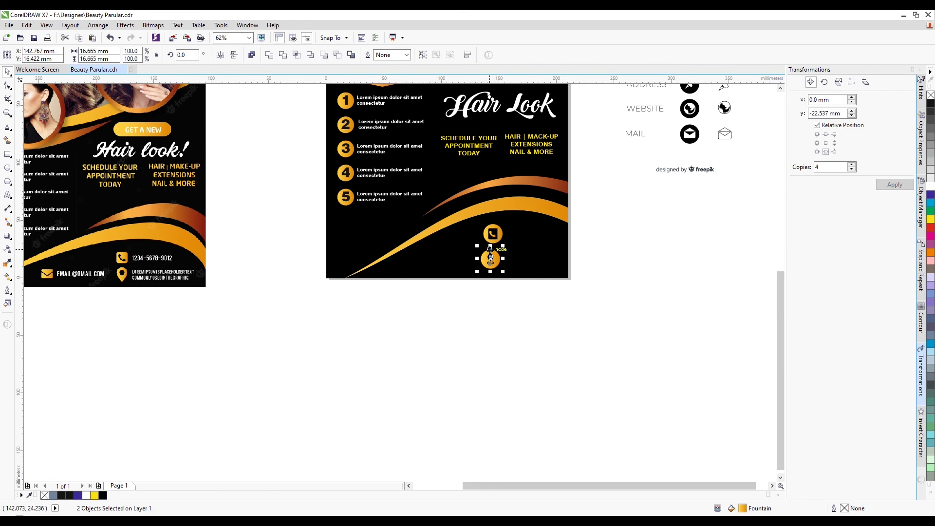
scroll(510, 266, up, 1)
key(ctrl+g)
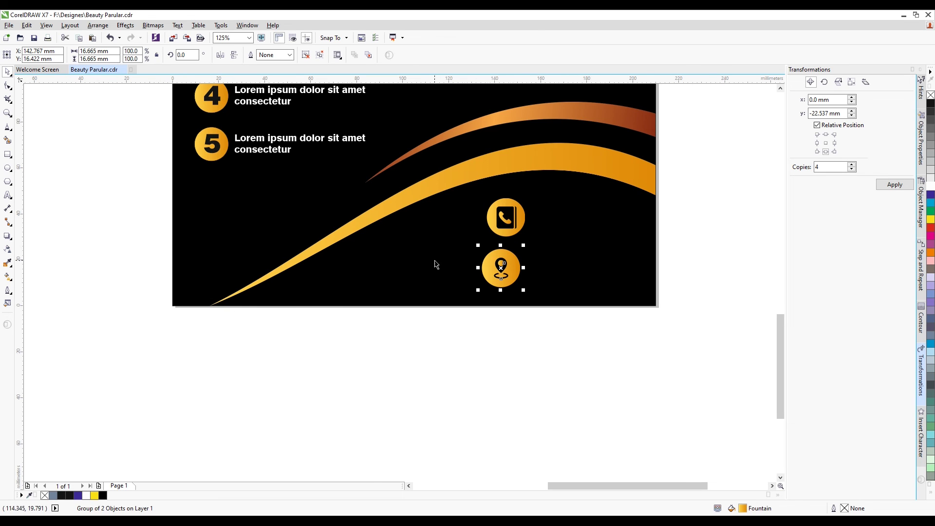
scroll(436, 265, down, 1)
scroll(482, 276, up, 2)
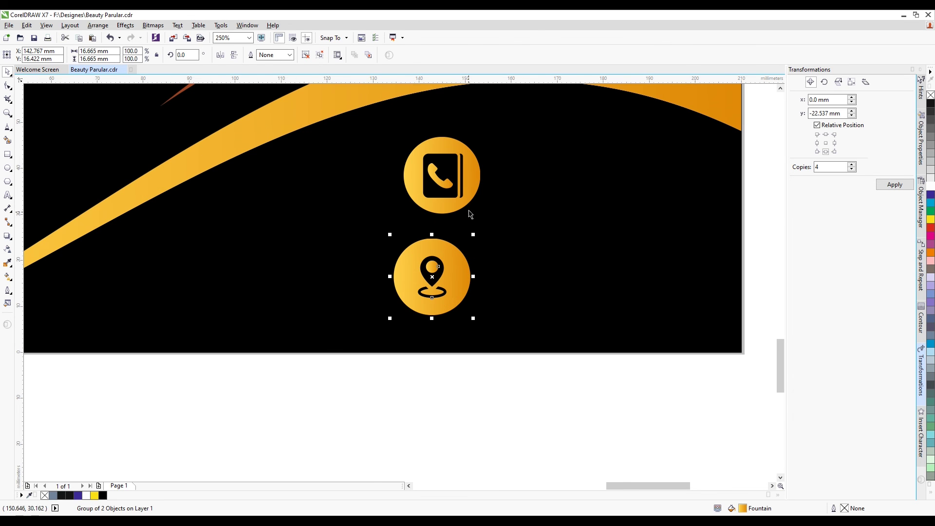
shift+click(468, 202)
key(c)
scroll(355, 228, down, 2)
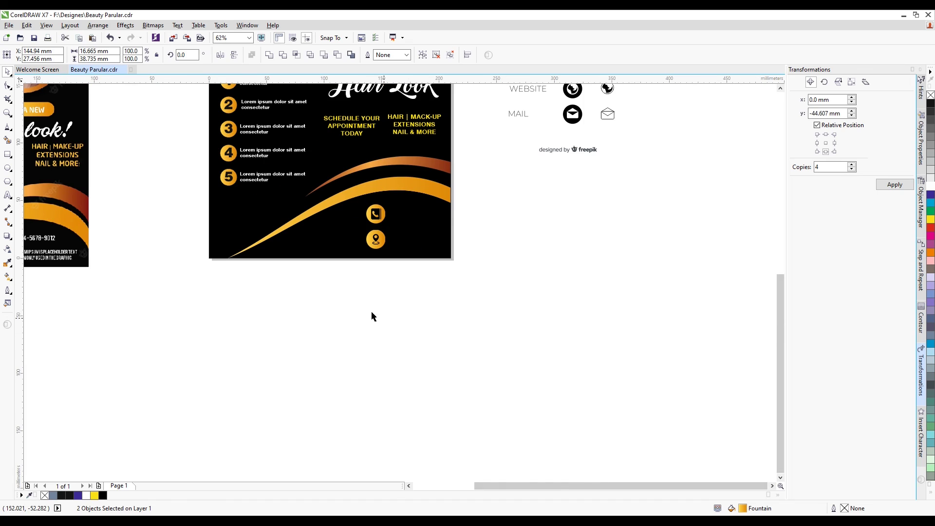
Step: Select the phone and location icons together and scale them down proportionally
drag(346, 303, 410, 193)
scroll(365, 224, up, 1)
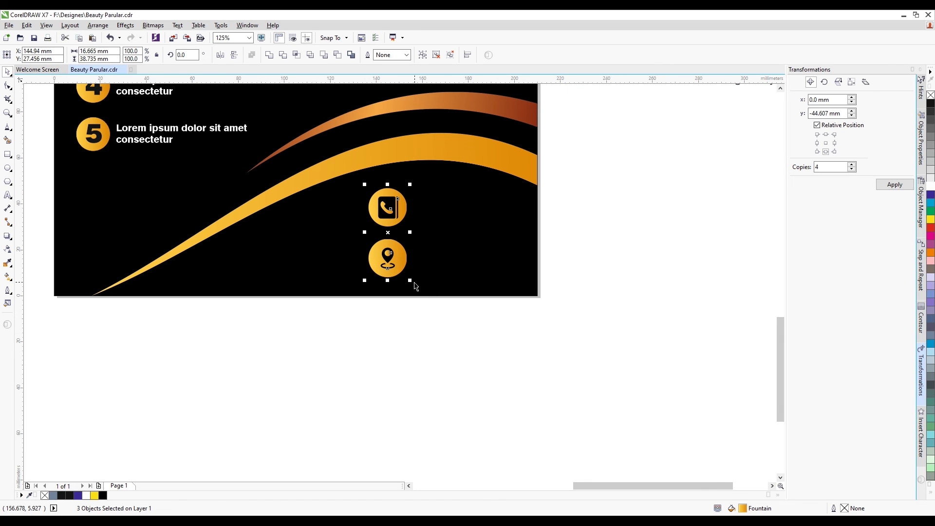
drag(411, 281, 384, 267)
scroll(386, 266, down, 2)
click(433, 303)
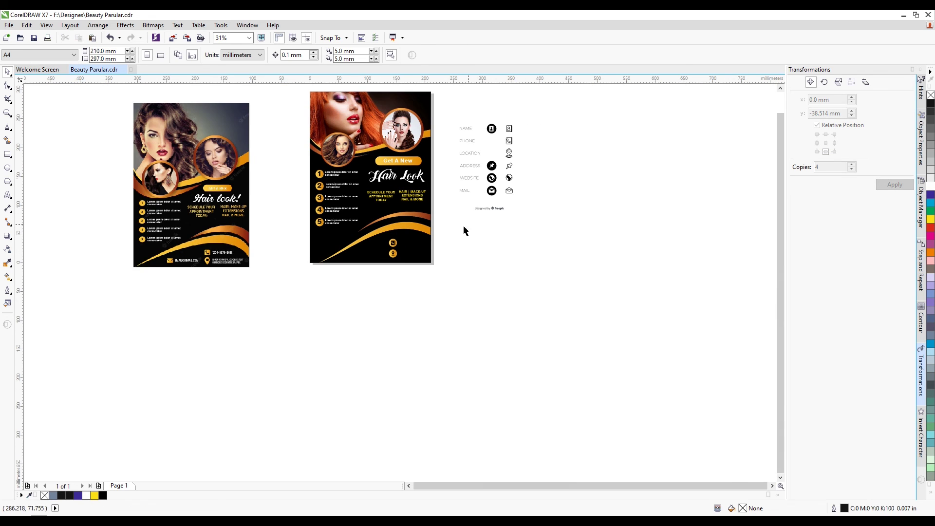
Step: Delete the leftover set of contact icons and labels beside the flyer page
scroll(374, 226, up, 1)
scroll(398, 329, down, 1)
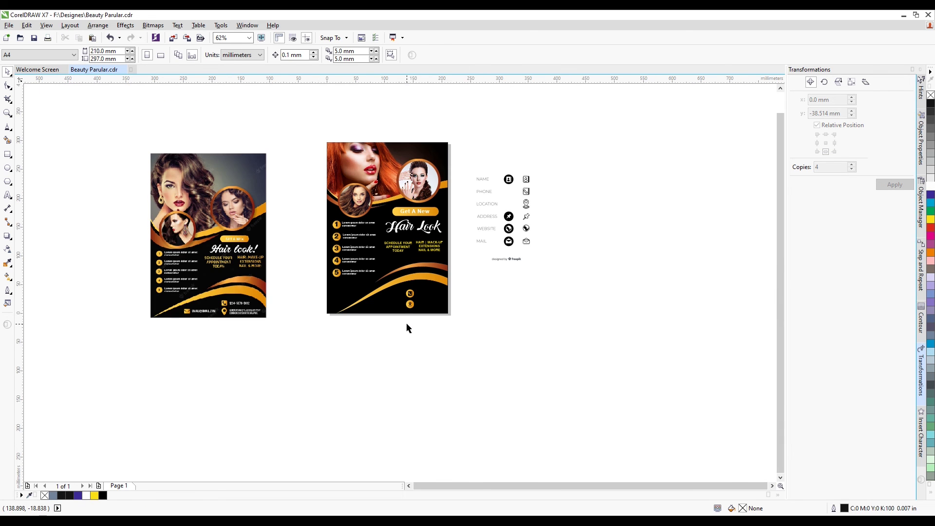
scroll(412, 251, up, 1)
scroll(433, 213, down, 1)
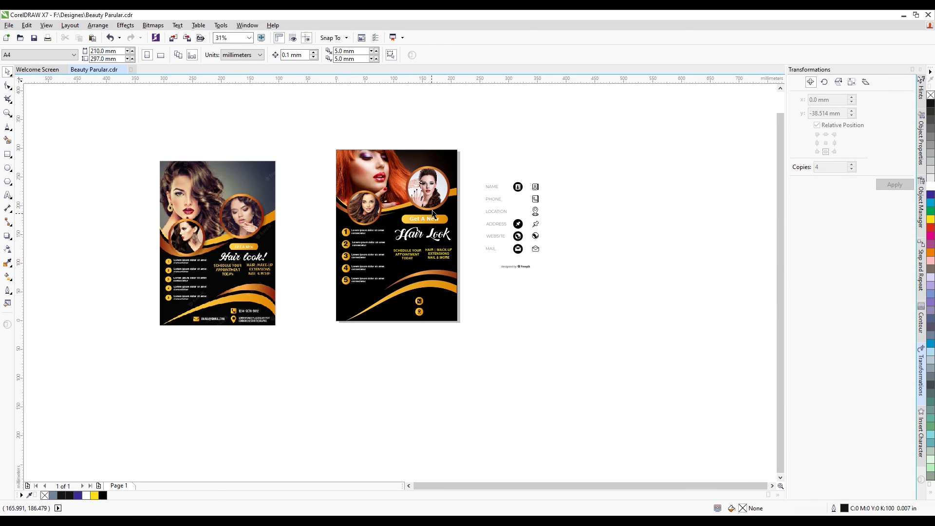
scroll(432, 204, up, 1)
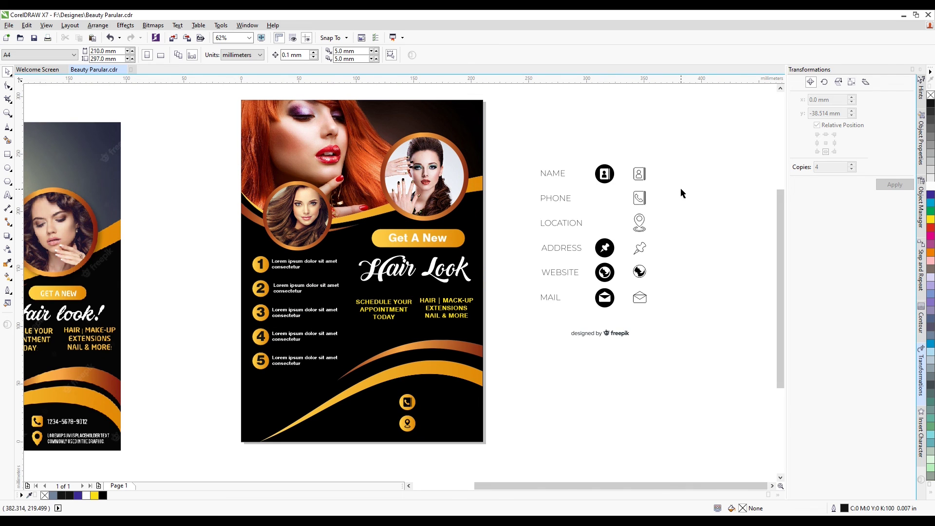
drag(707, 136, 522, 336)
key(Delete)
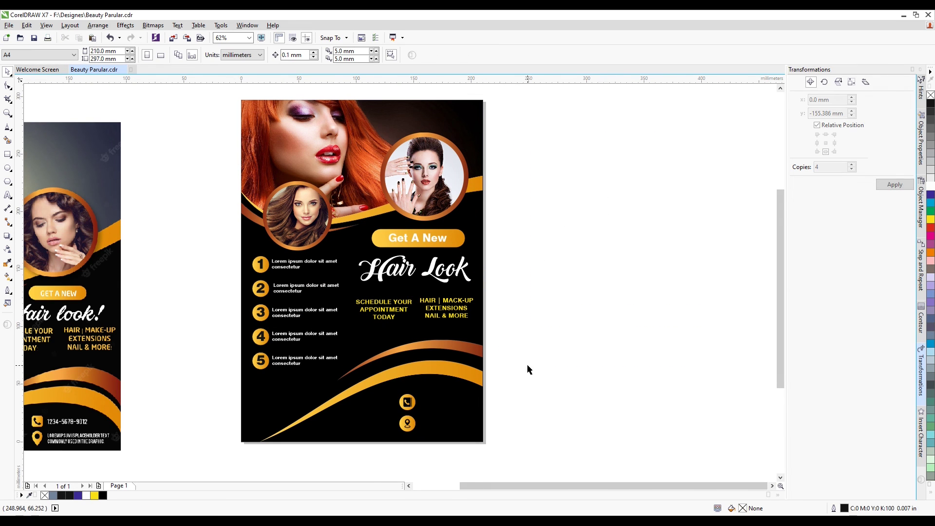